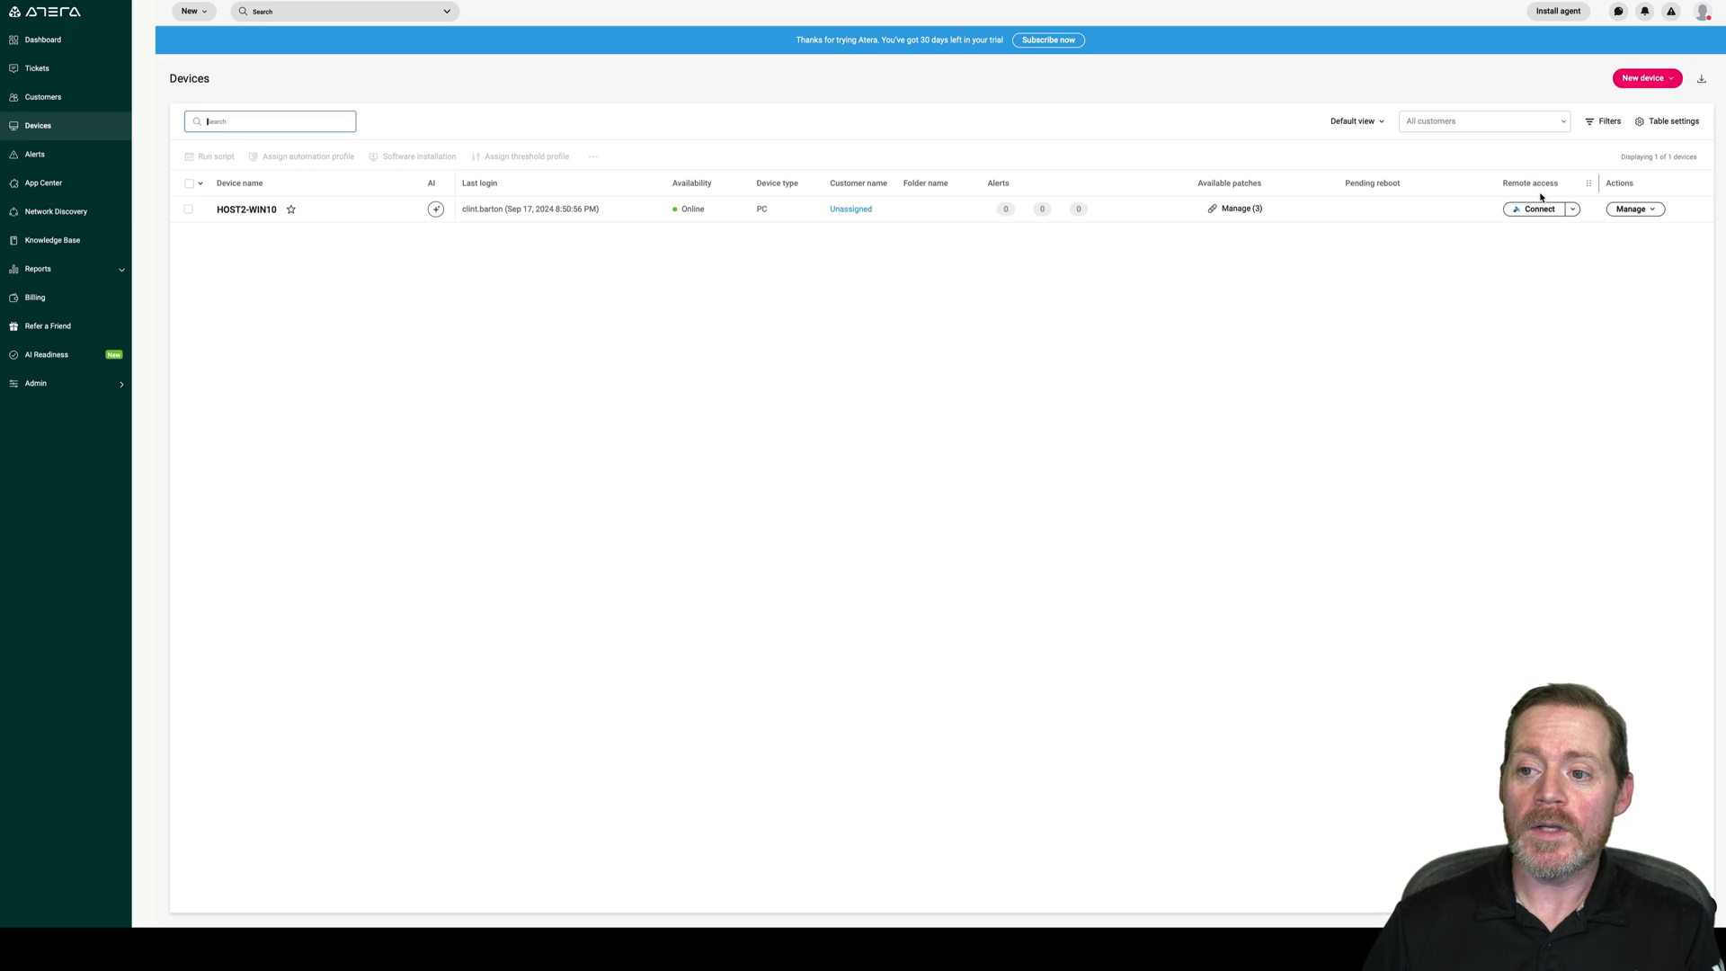
- Open a remote PowerShell session on the HOST2-WIN10 device
click(1647, 212)
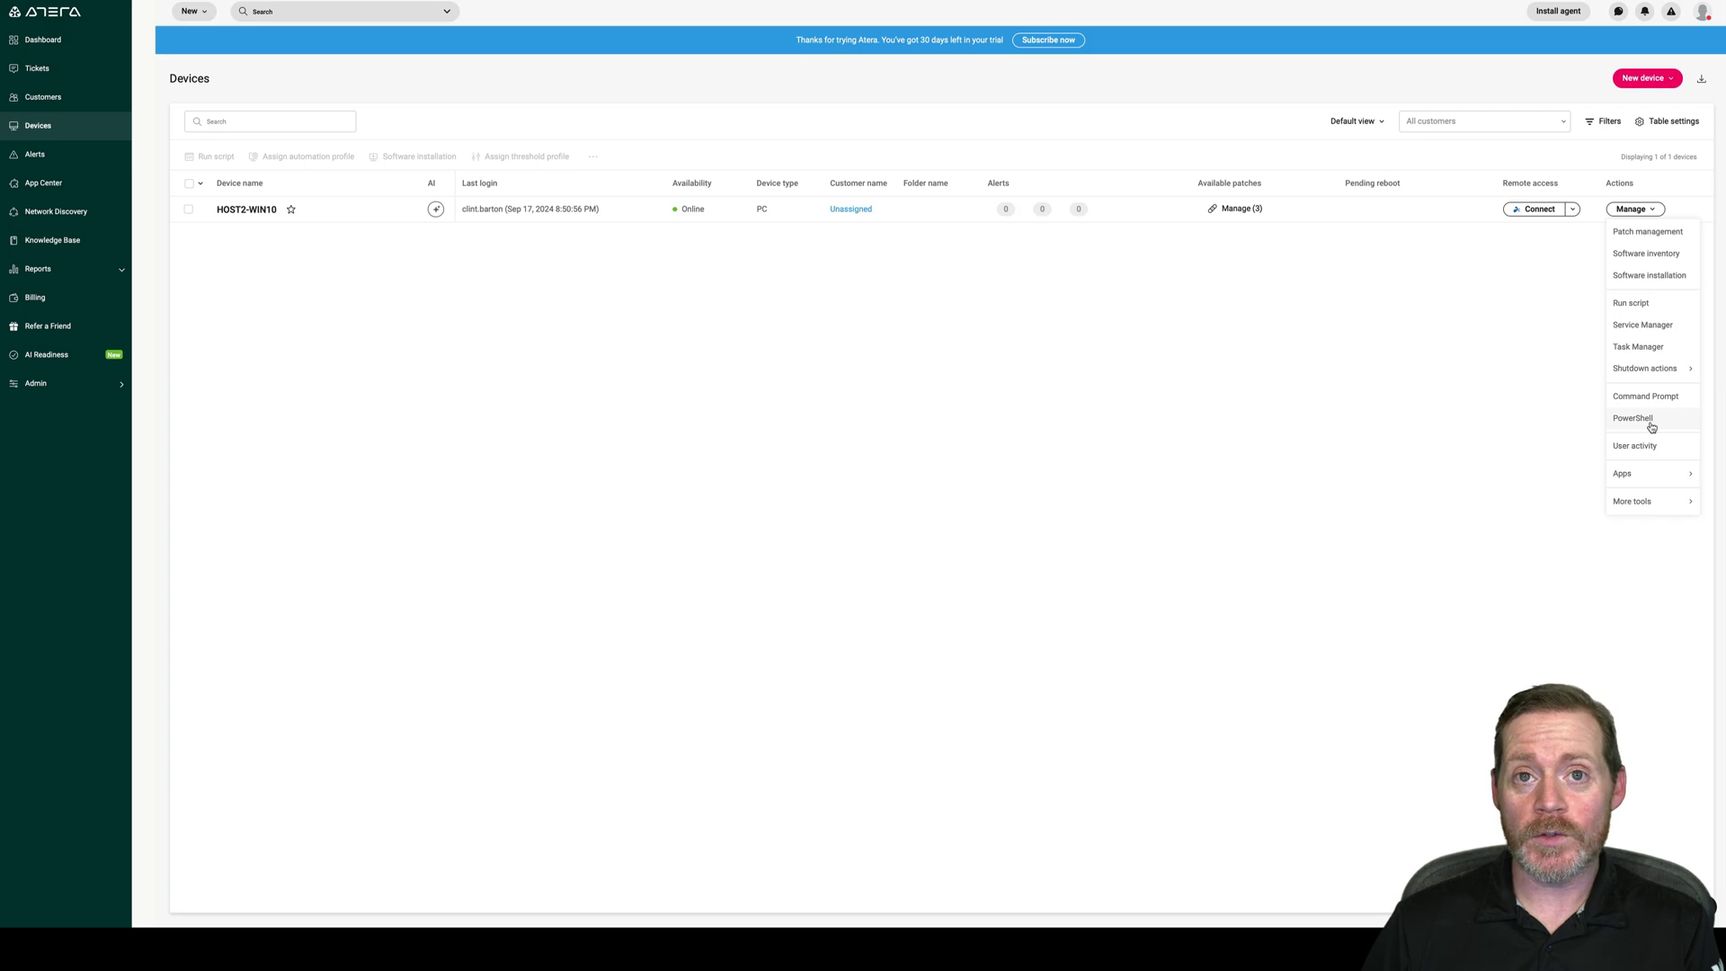
click(1572, 310)
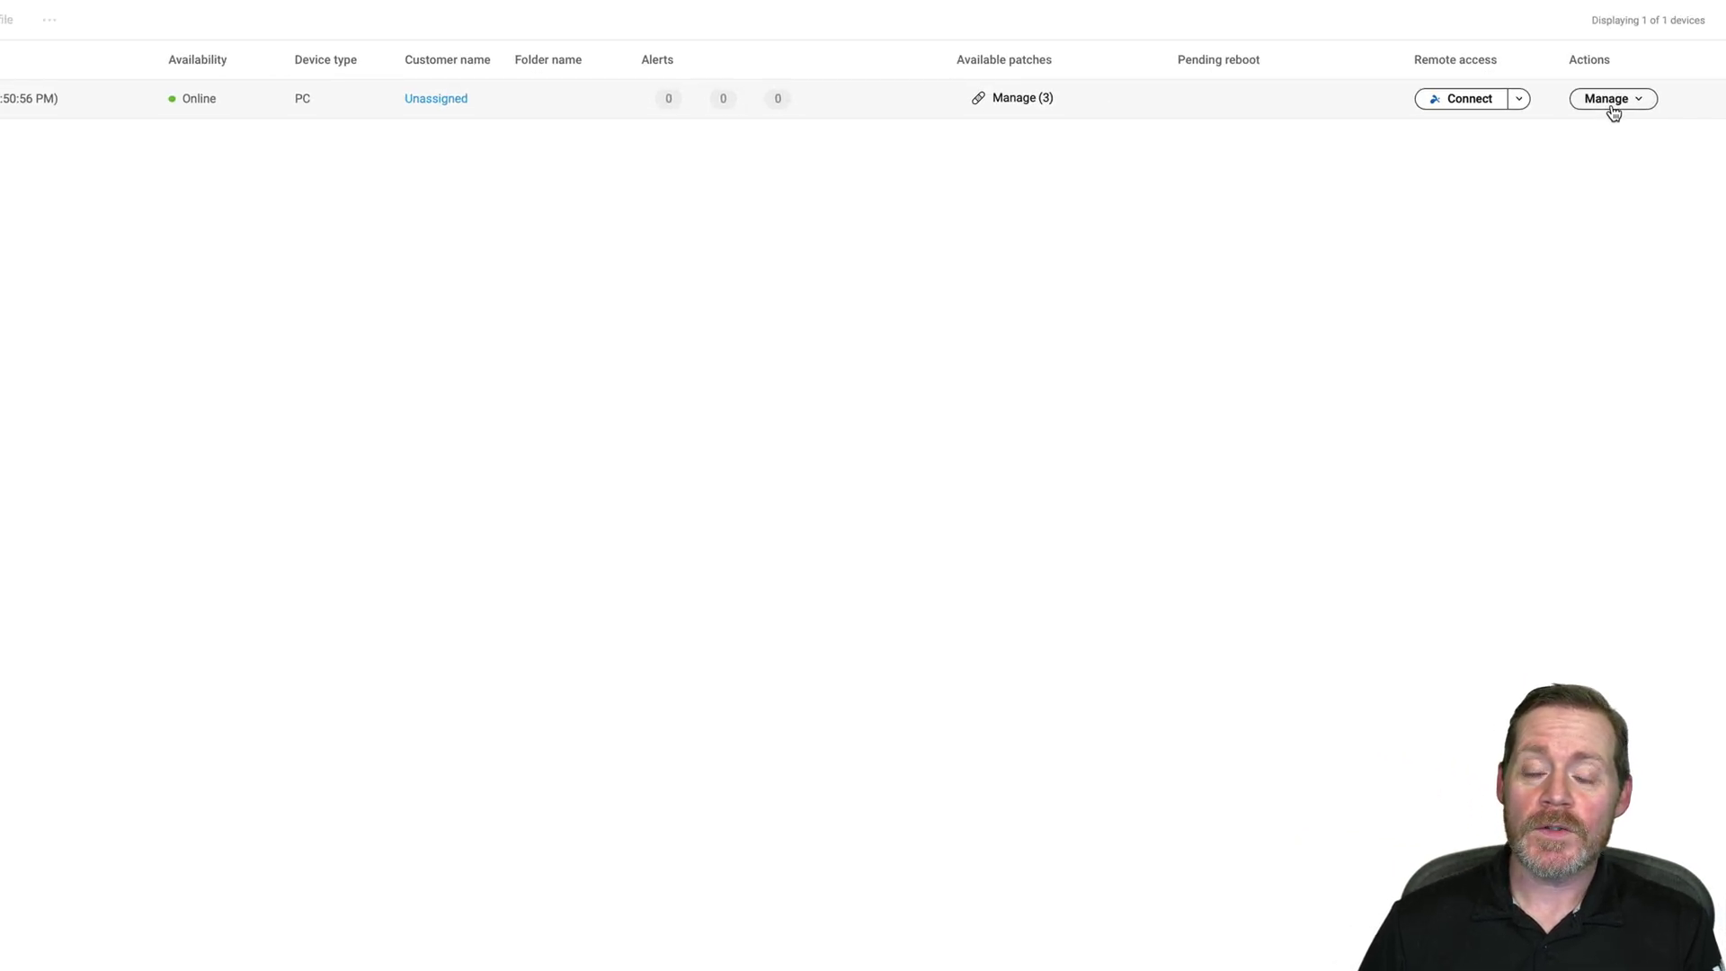
click(1612, 101)
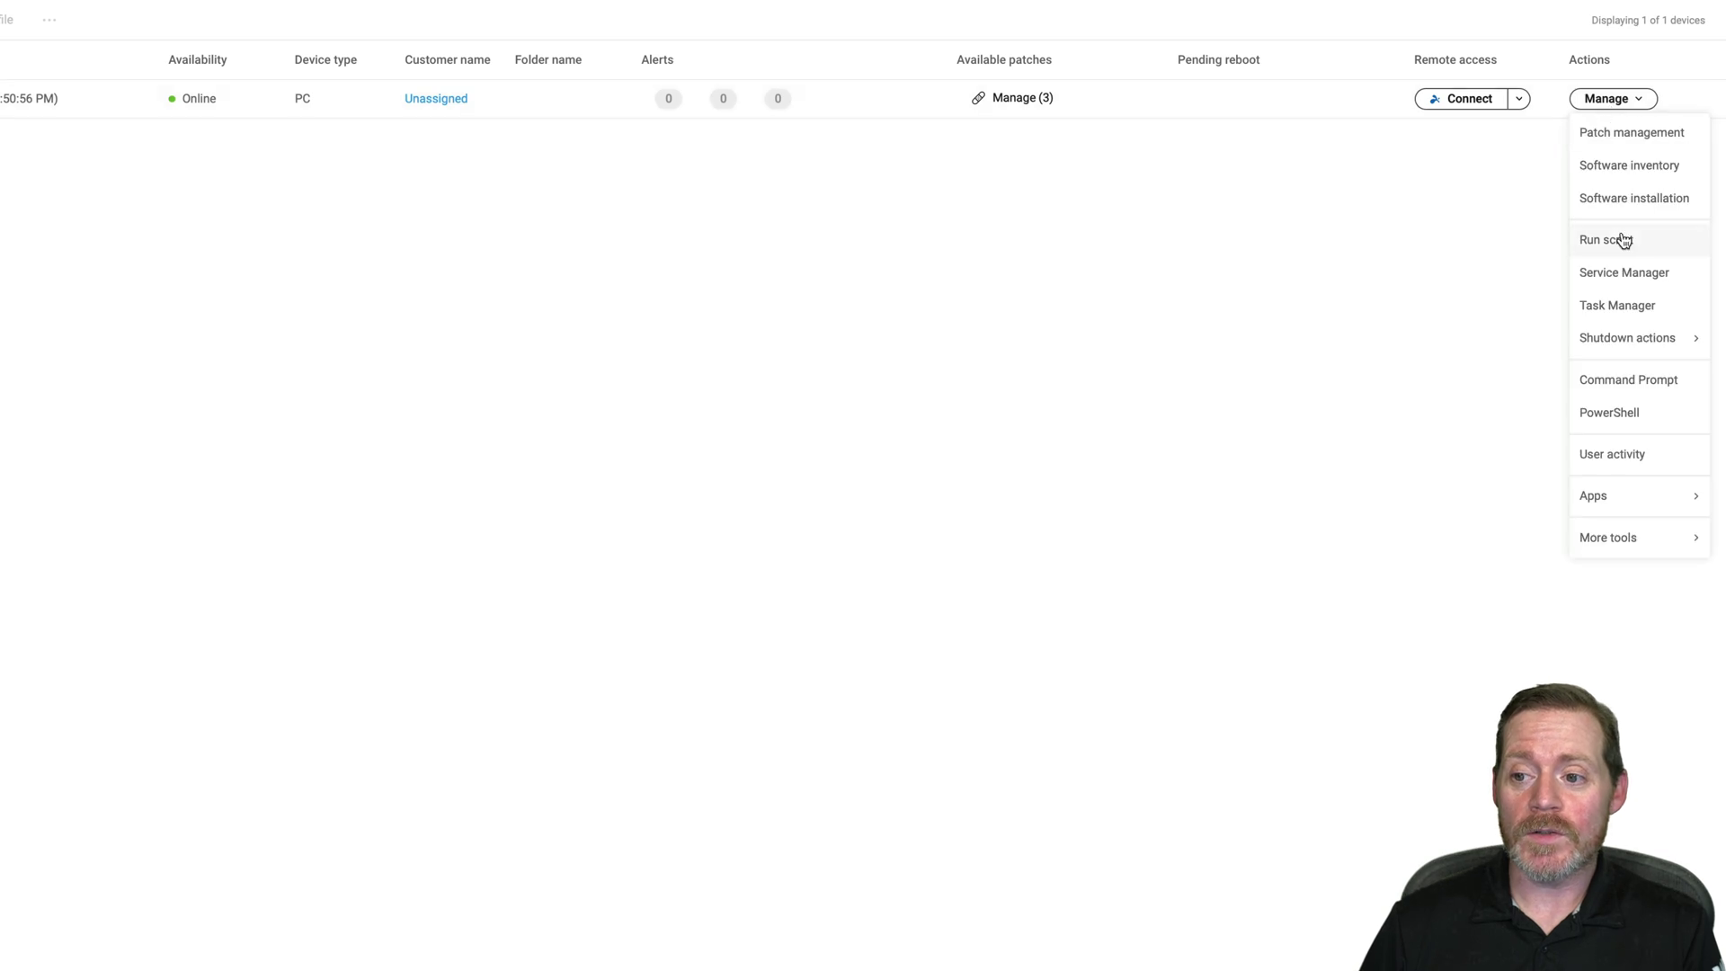
click(1623, 419)
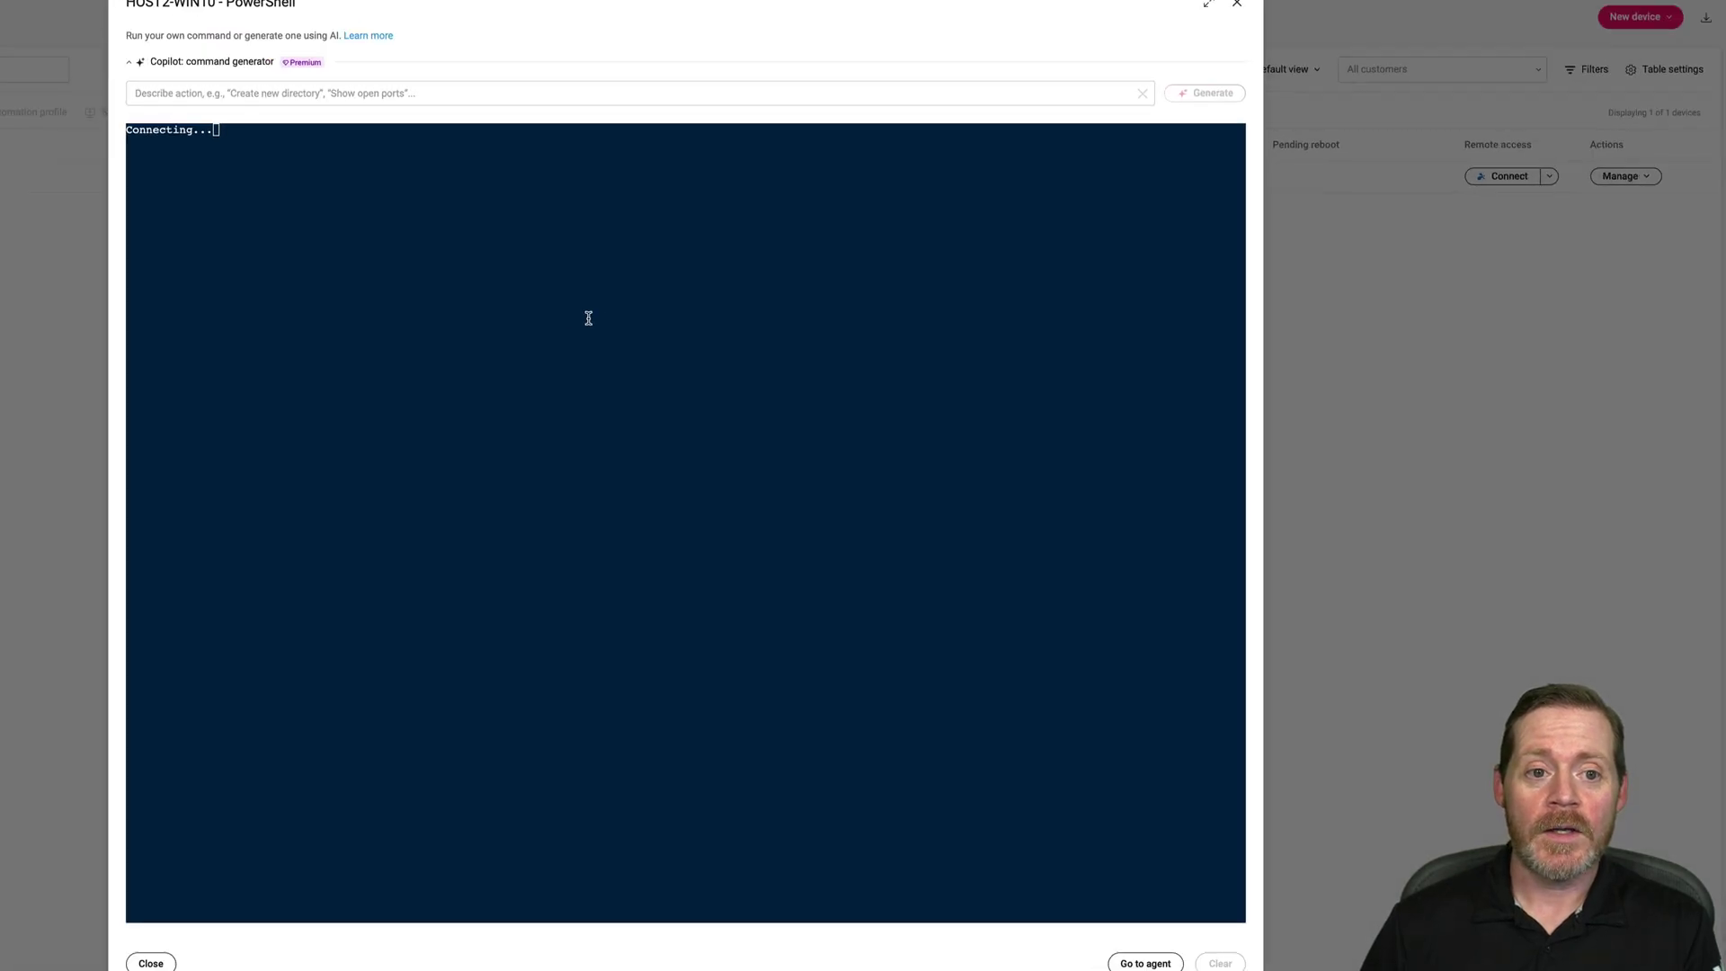
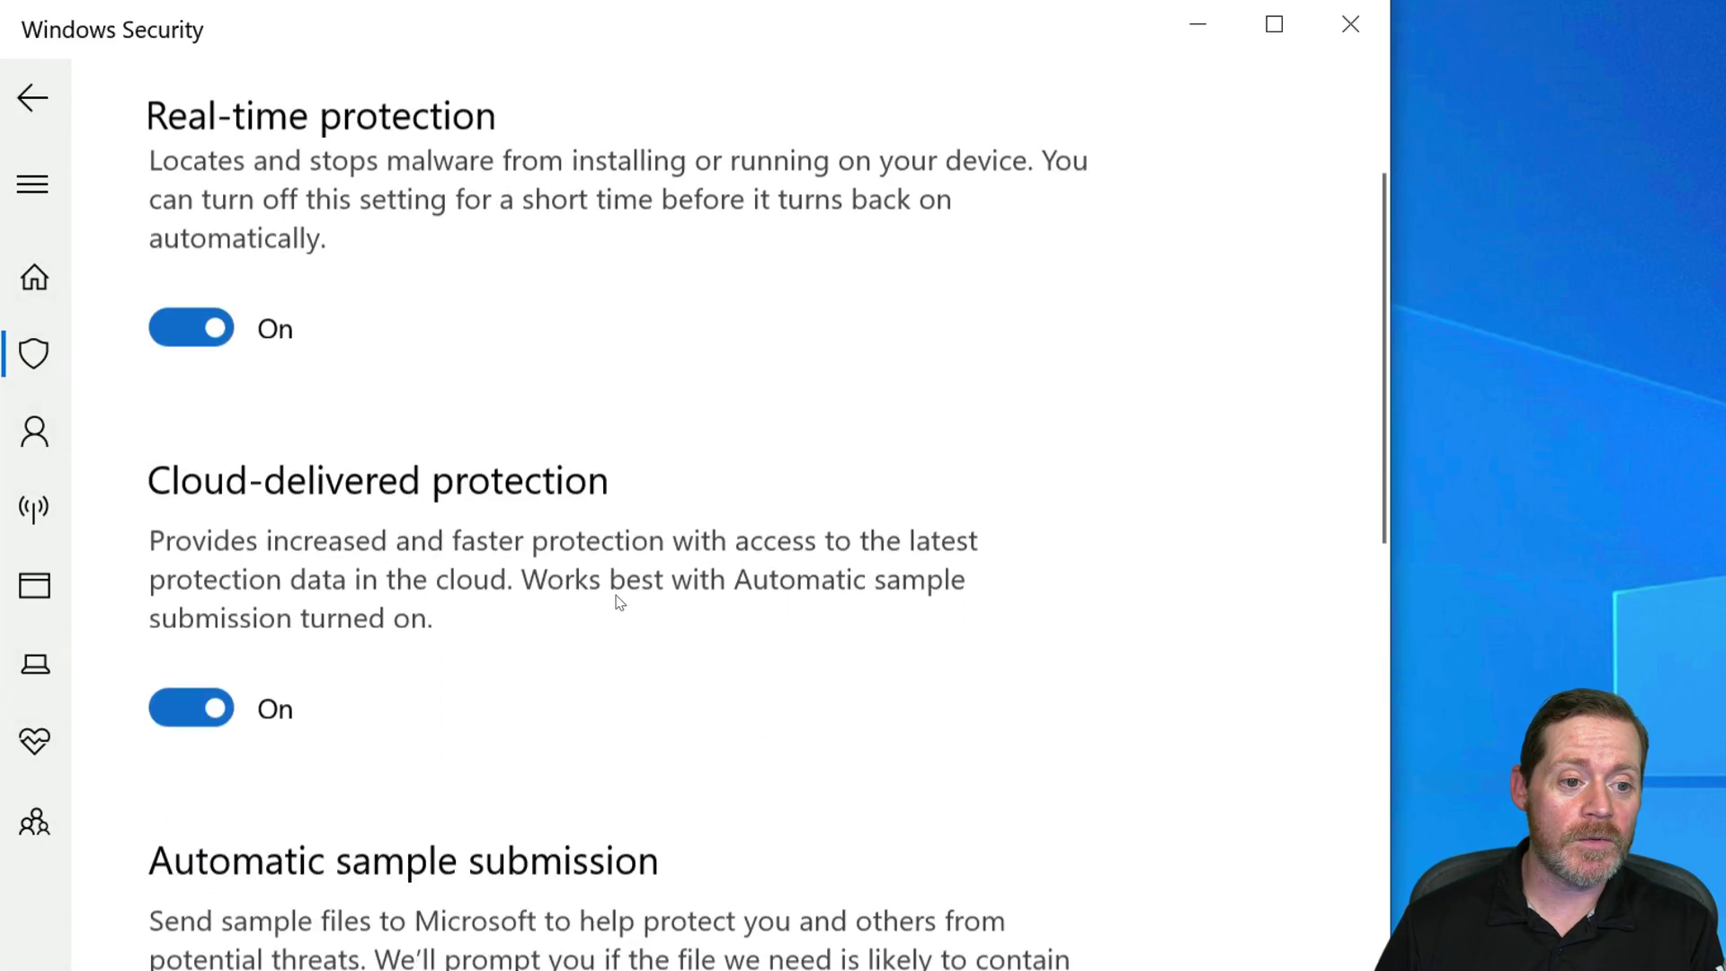
- Review the virus protection settings down to Tamper Protection in Windows Security on the host, and minimize its window
scroll(618, 602, down, 4)
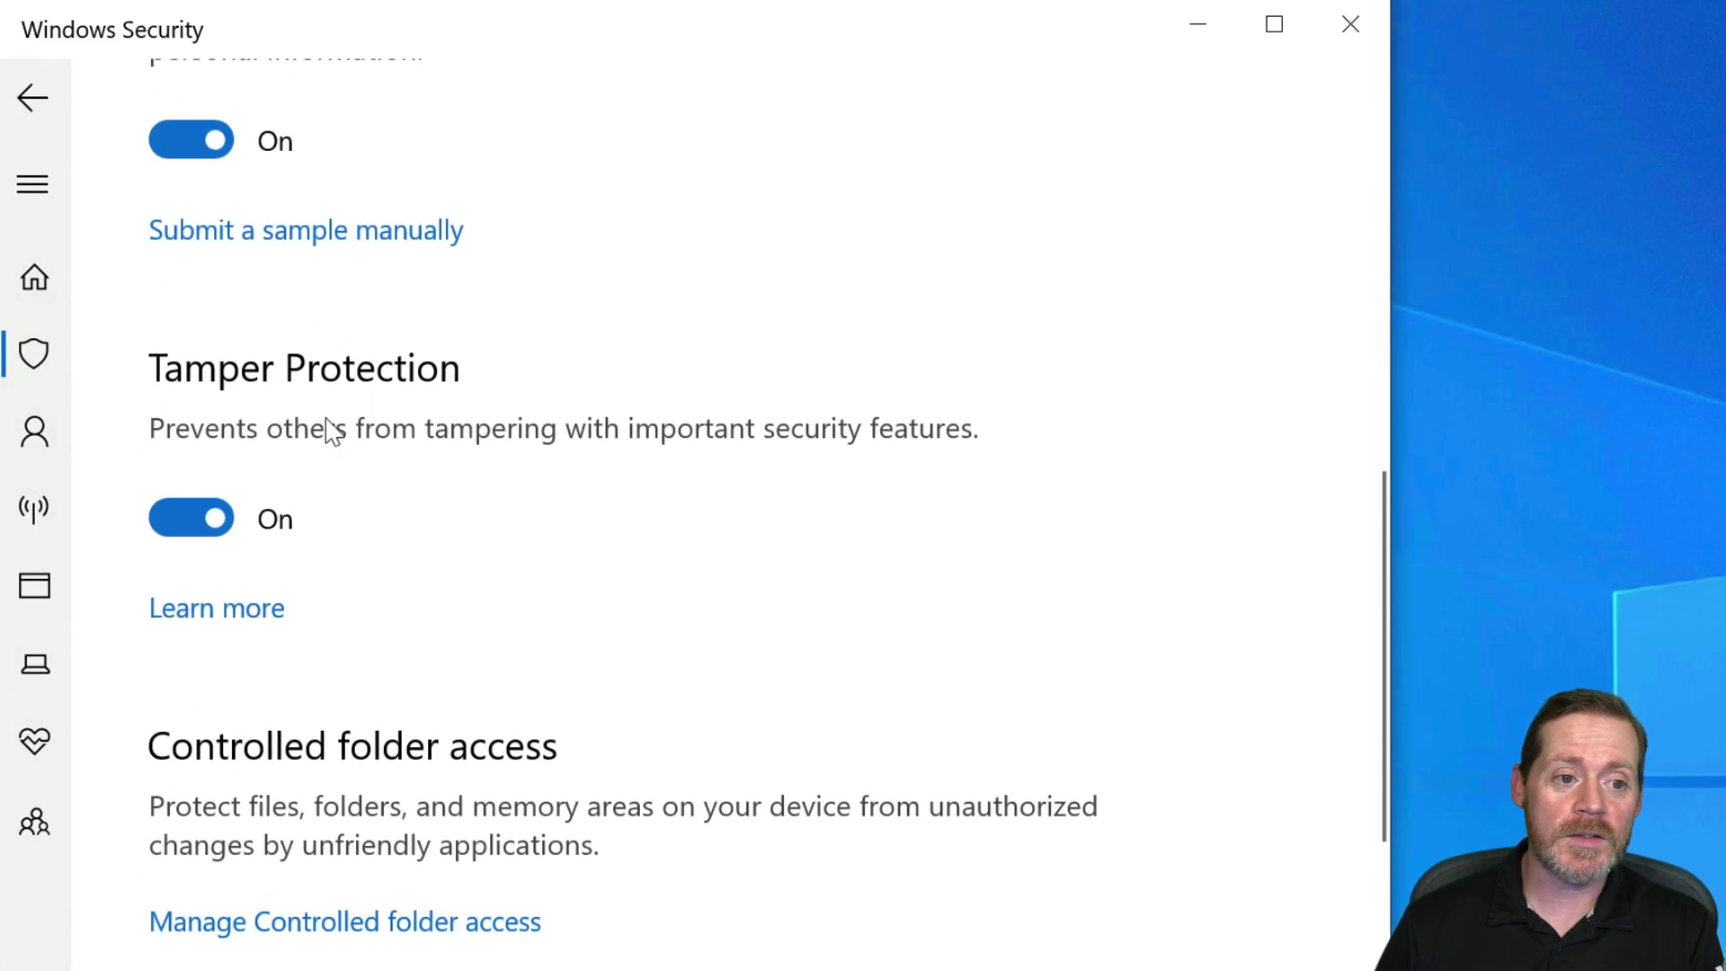
click(1216, 41)
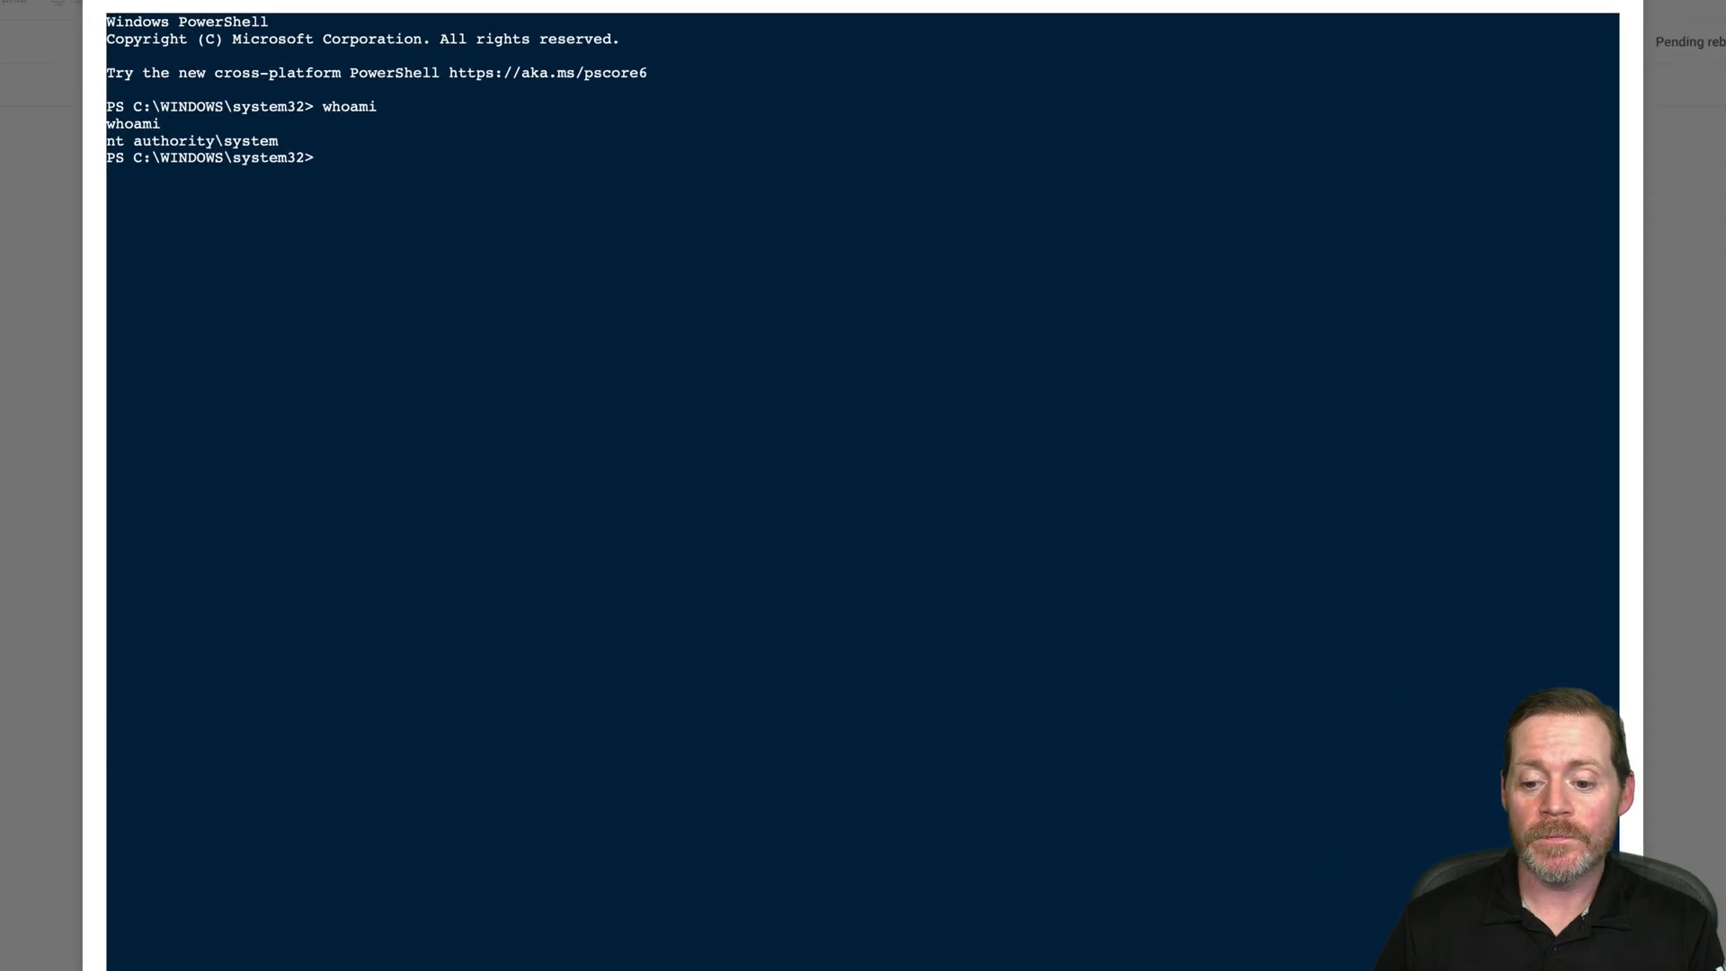
- Clear the console and try to download winpmem_mini_x64_rc2.exe from the Velocidex WinPmem v4.0.rc1 GitHub release to C:\Temp\winpmem.exe with Invoke-WebRequest
text(cls)
key(Return)
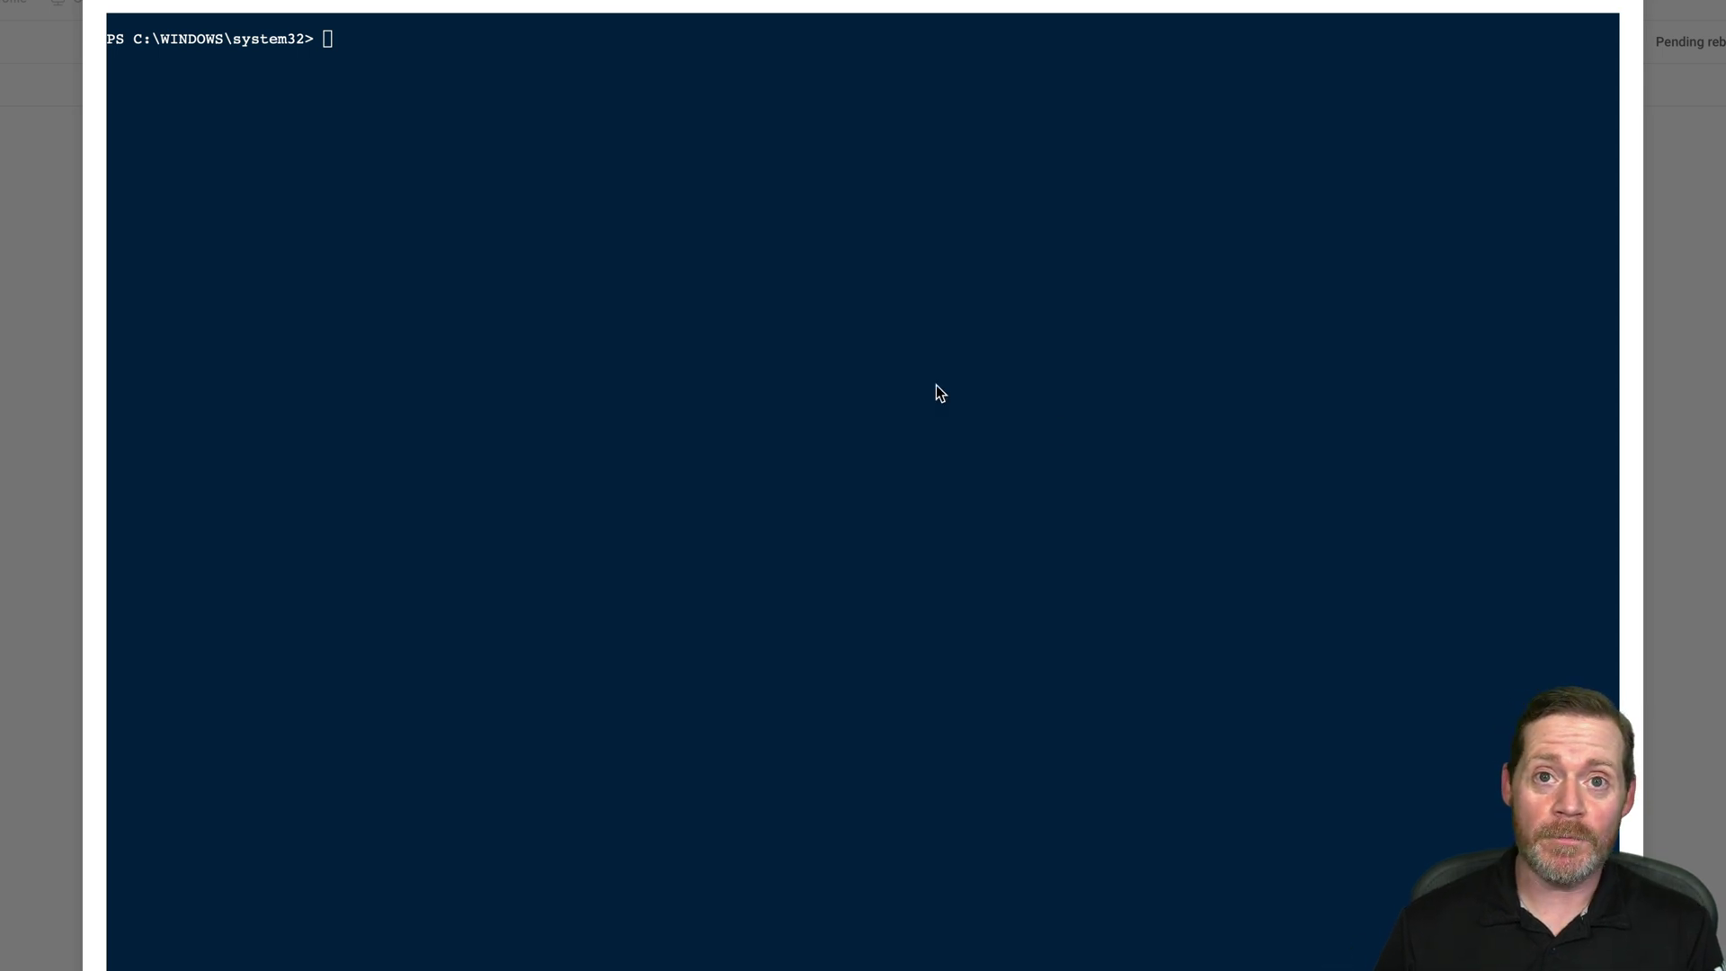
right_click(567, 112)
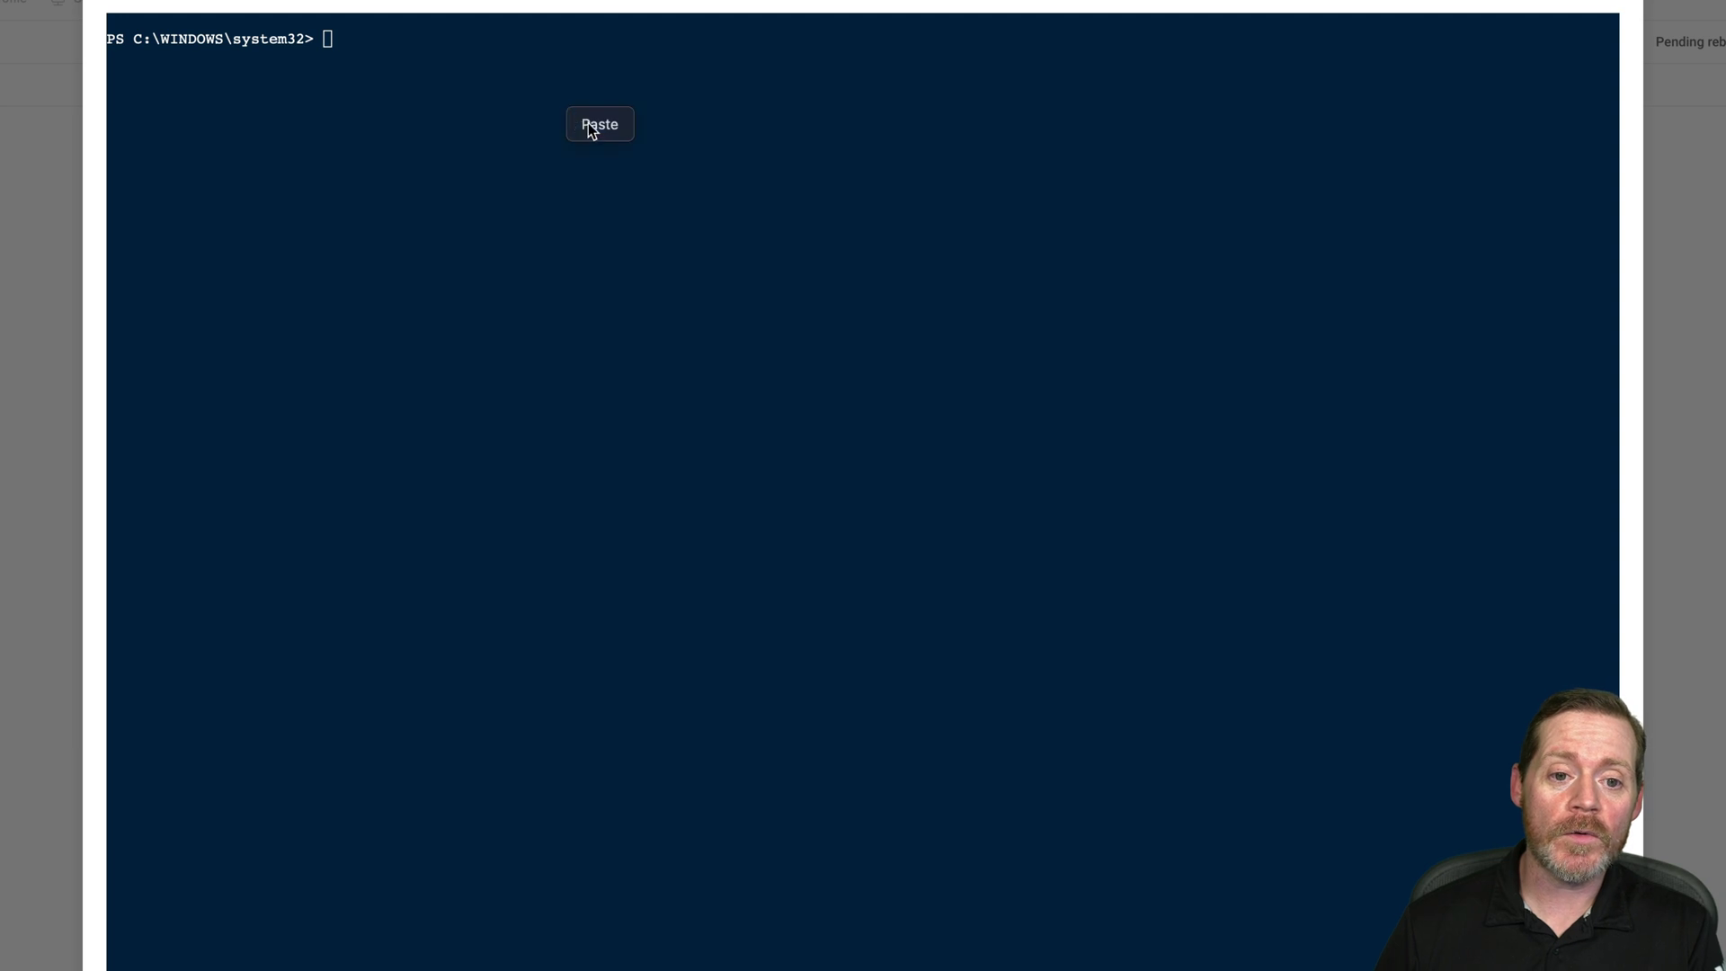
click(596, 130)
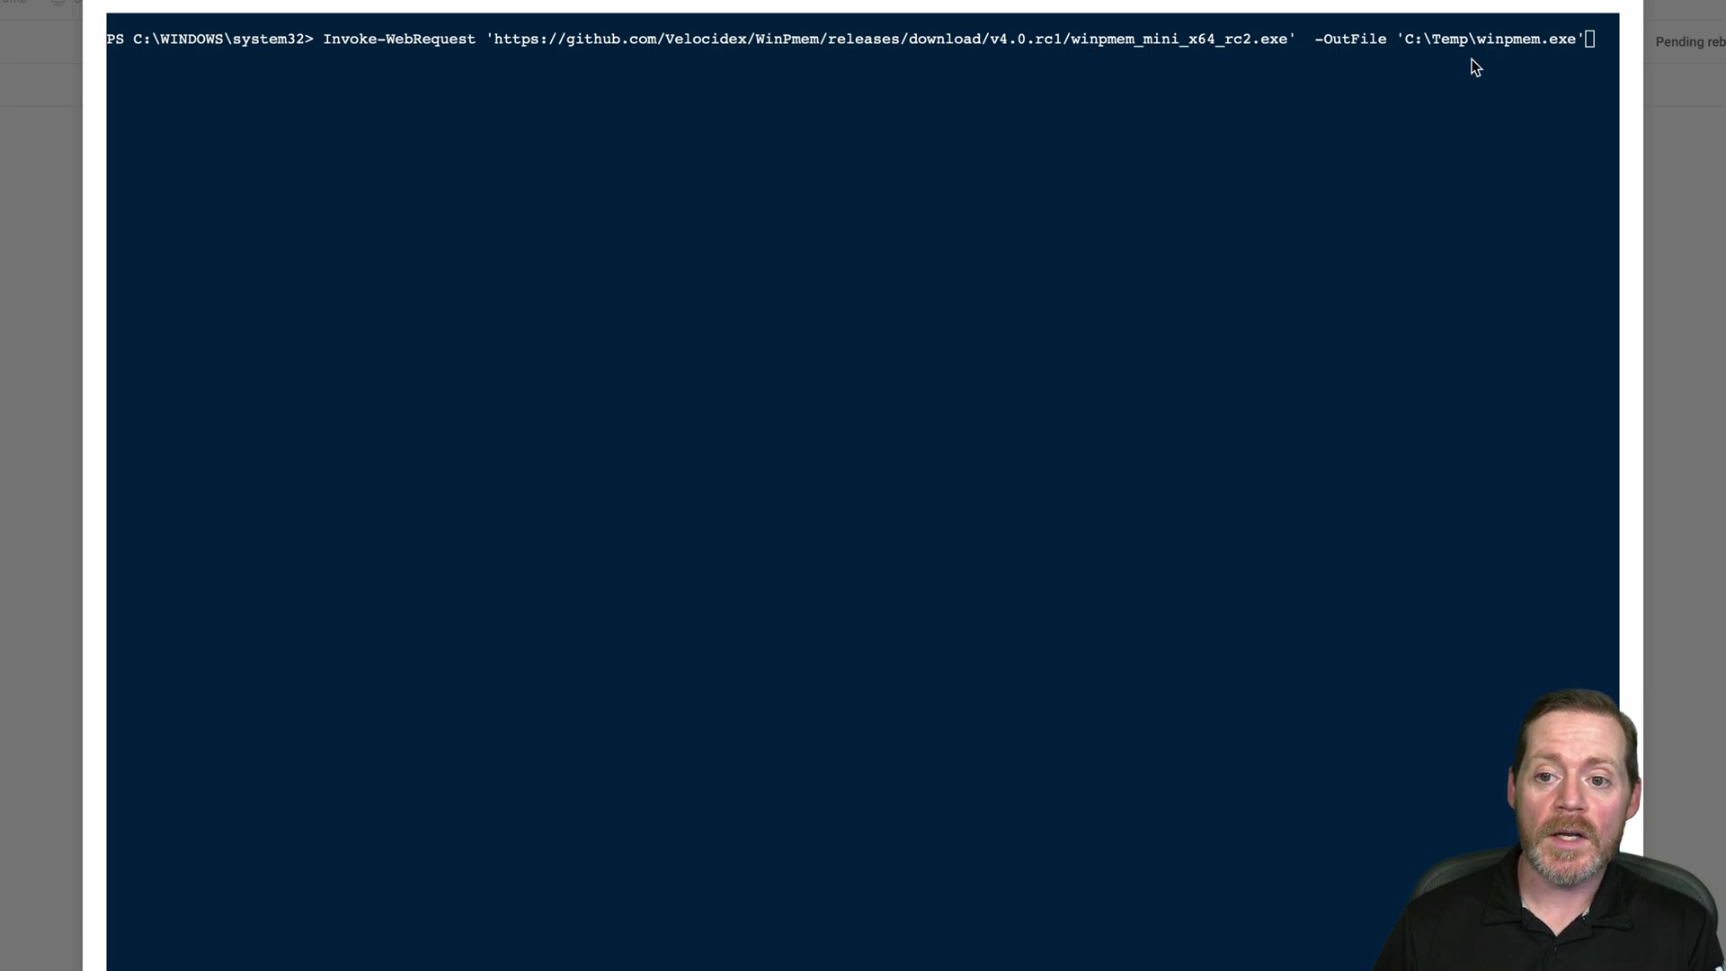
click(1451, 126)
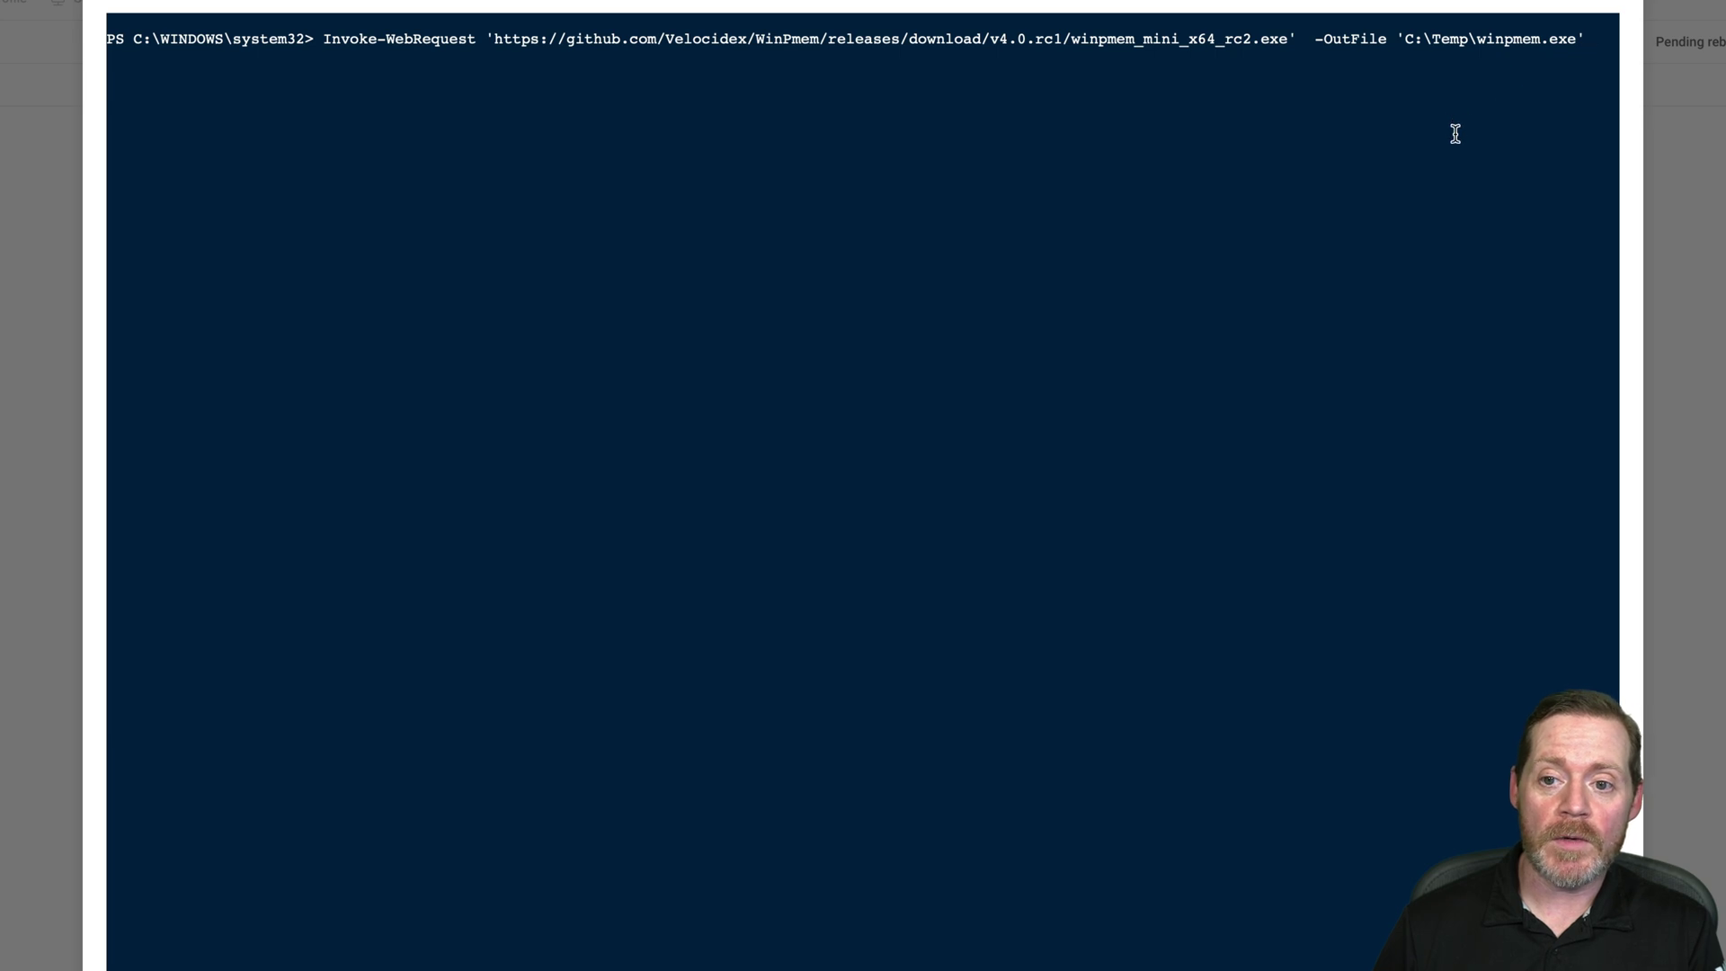
key(Return)
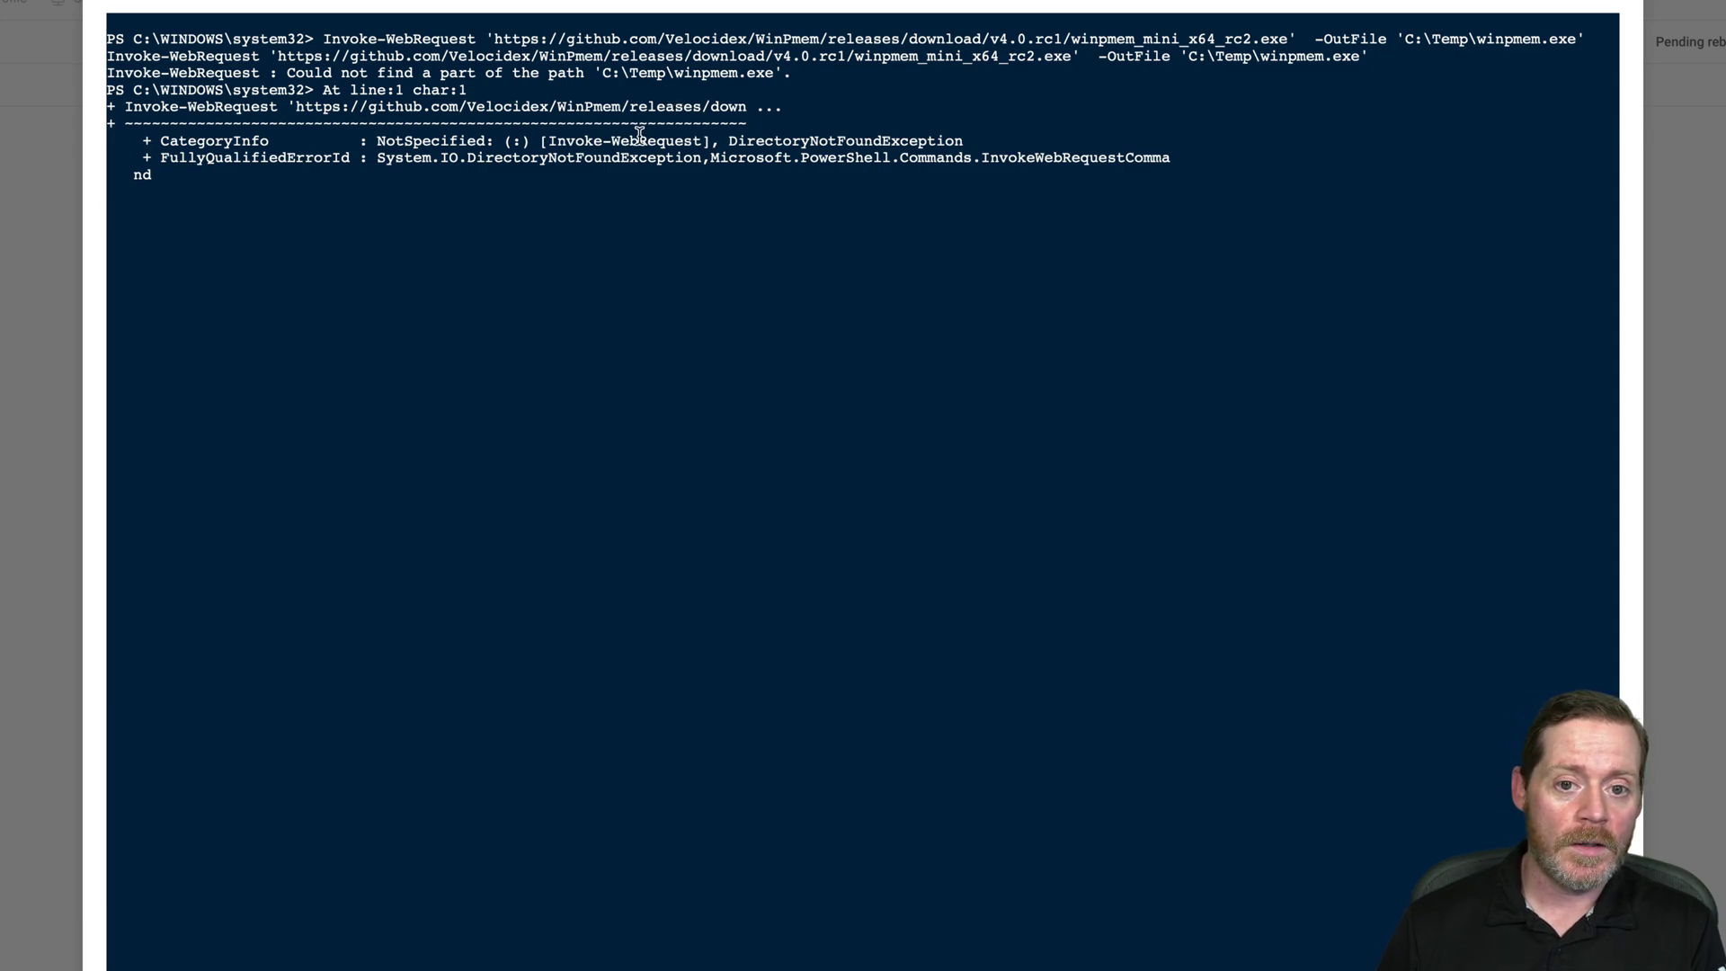
key(Return)
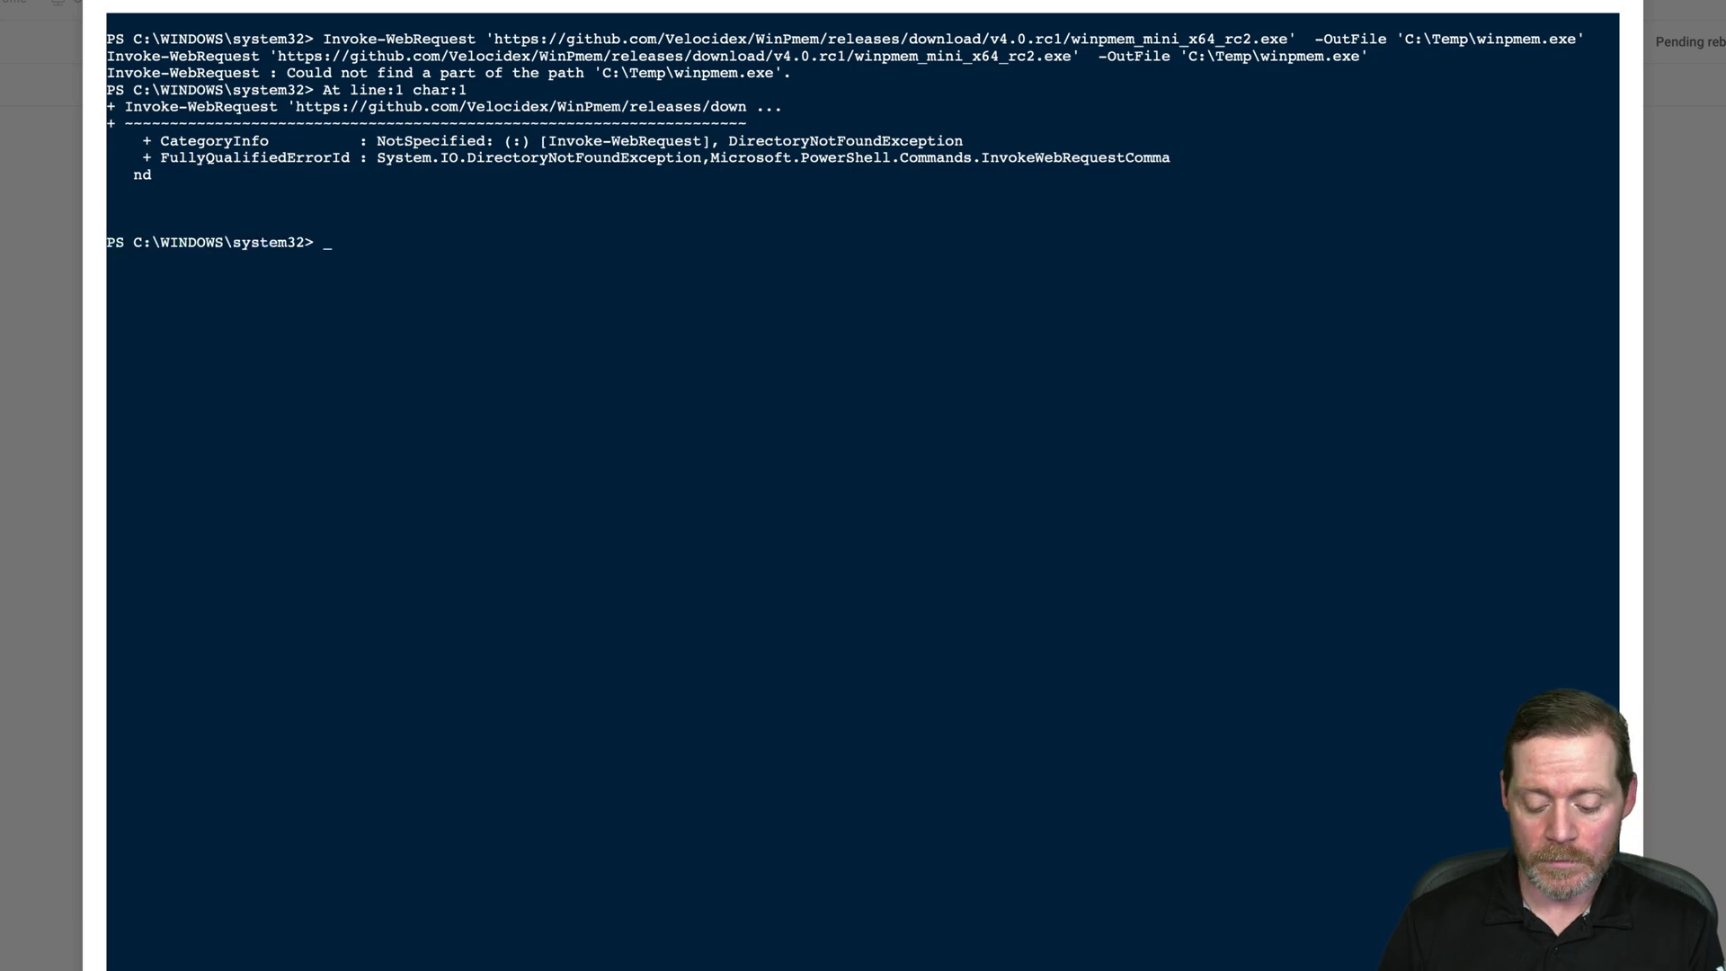
text(ls)
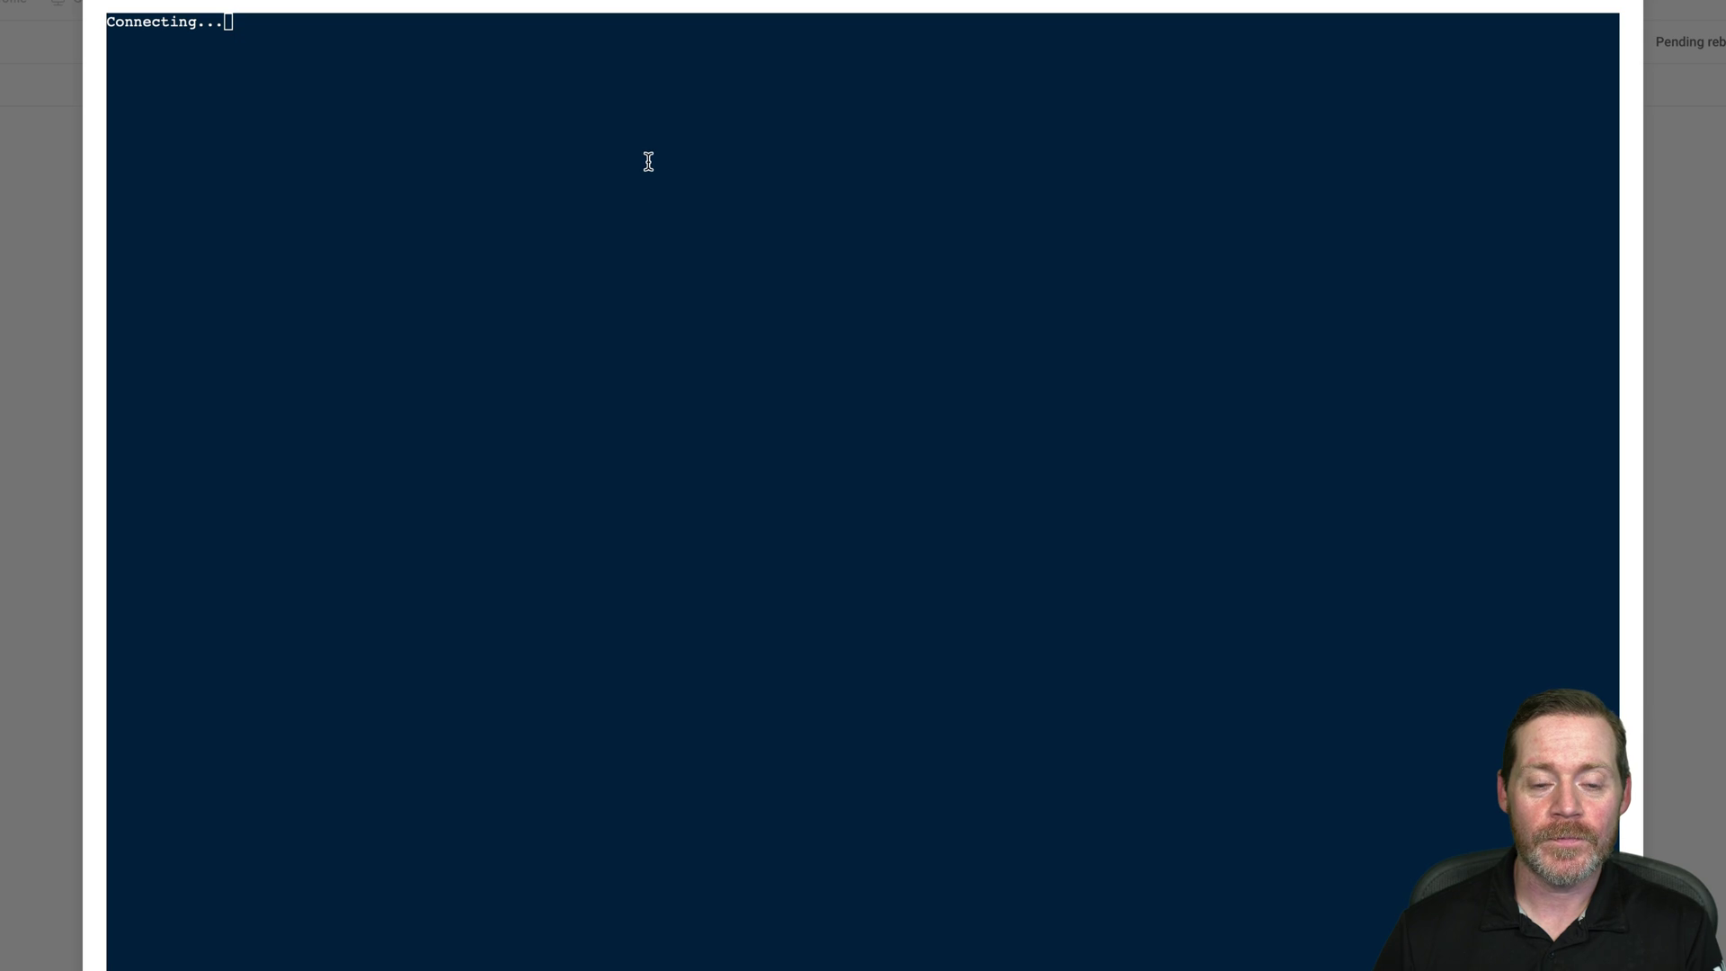
- Change the PowerShell working directory to C:\Windows\Temp
text(cd)
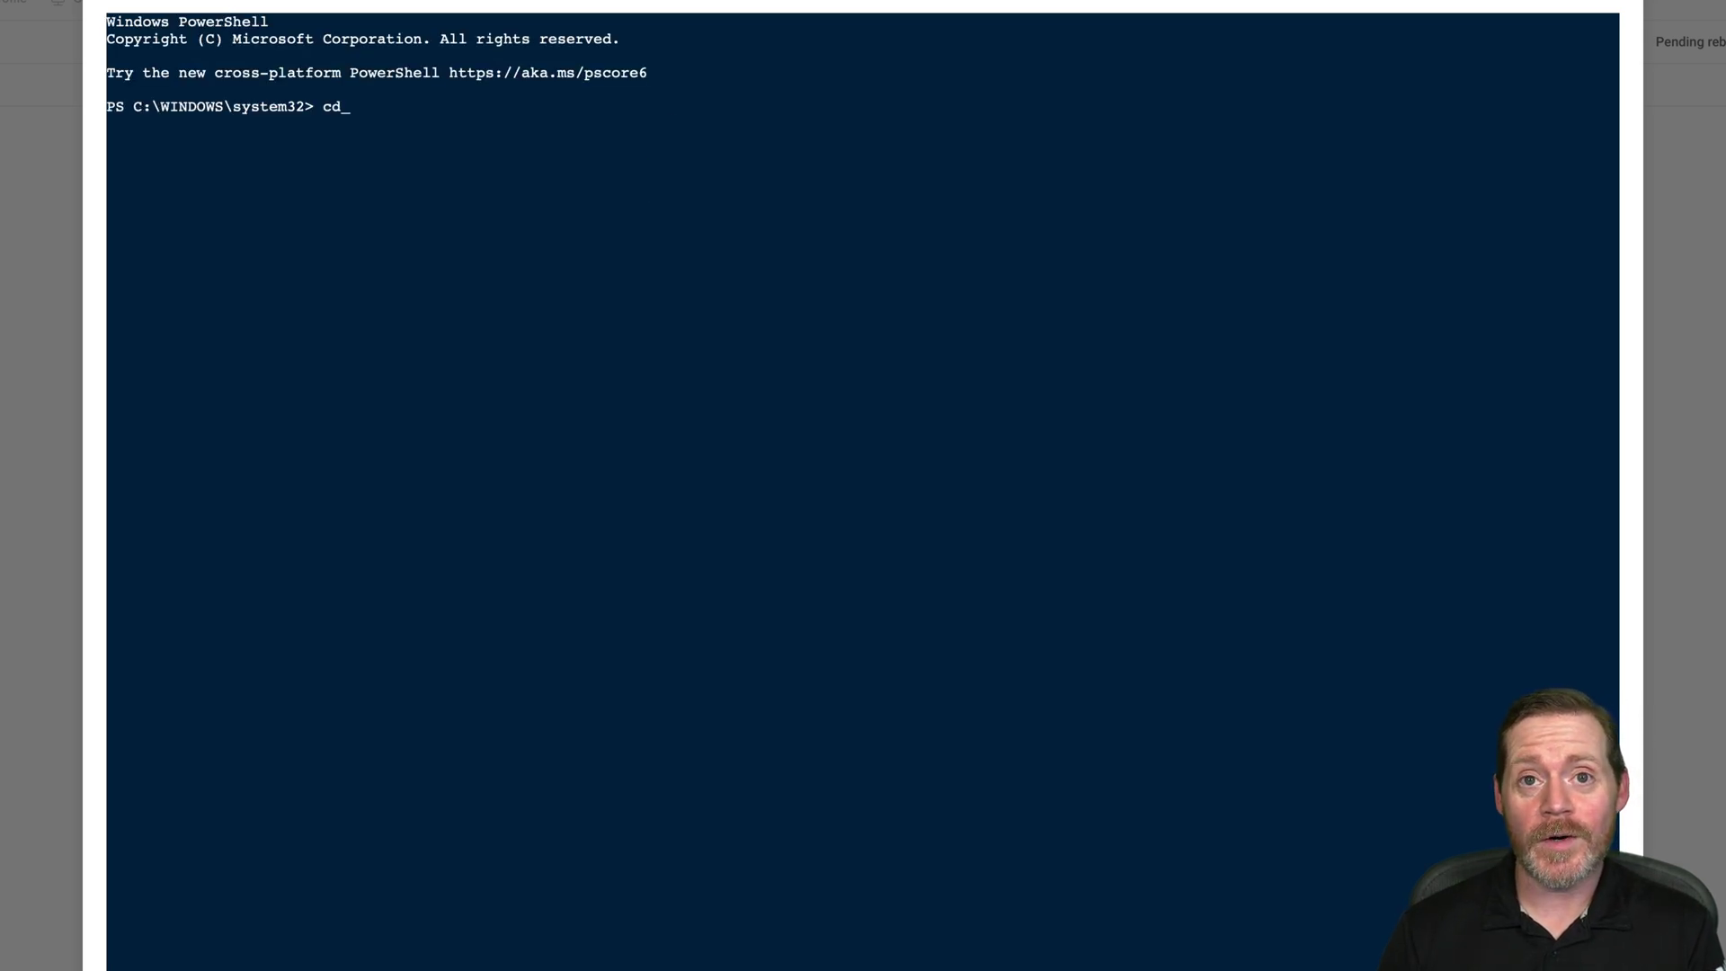
key(BackSpace)
key(BackSpace)
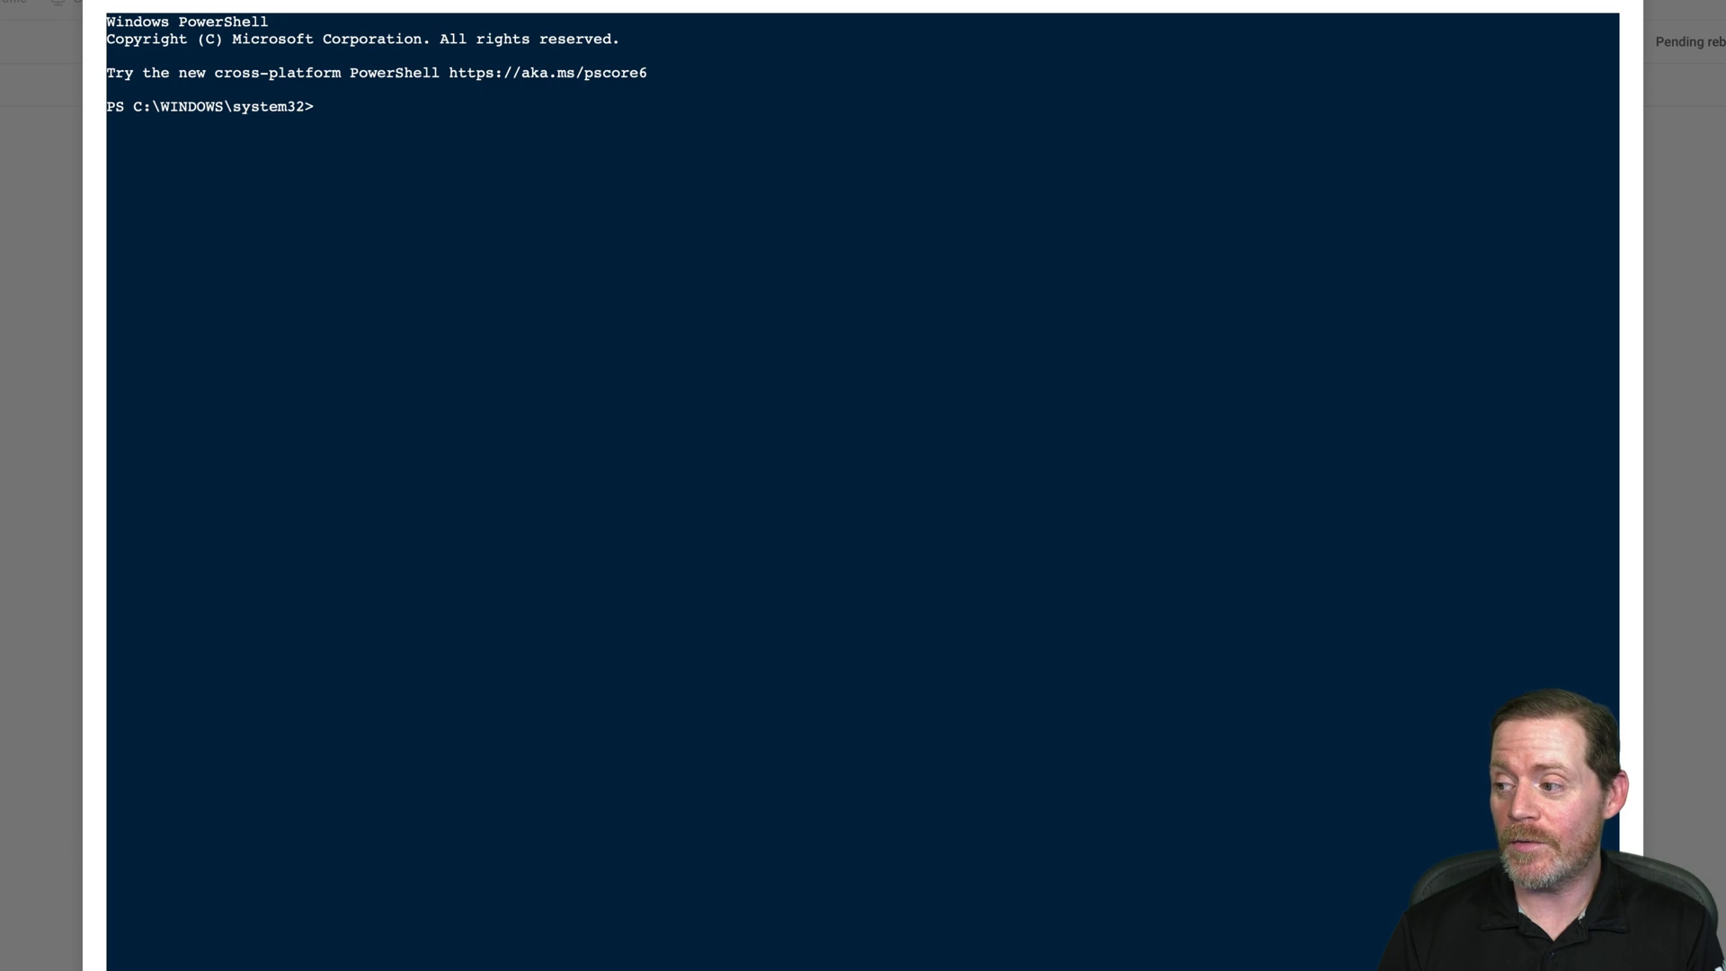
text(cd C:\Wind)
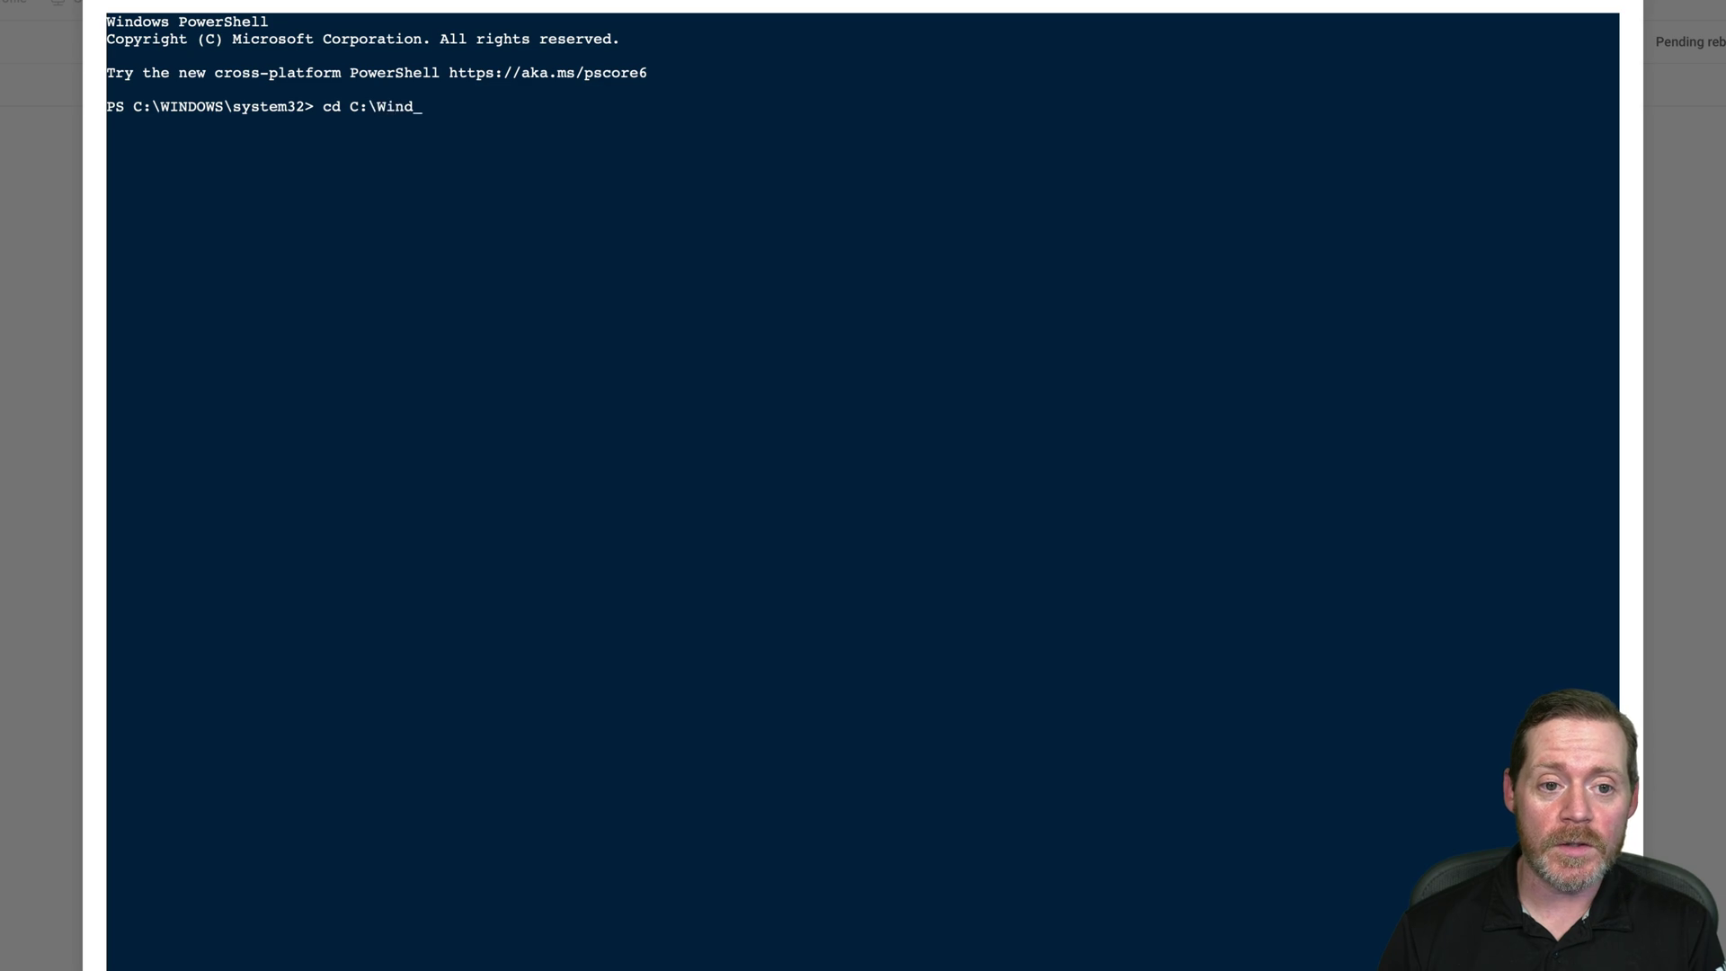
text(ows\Temp)
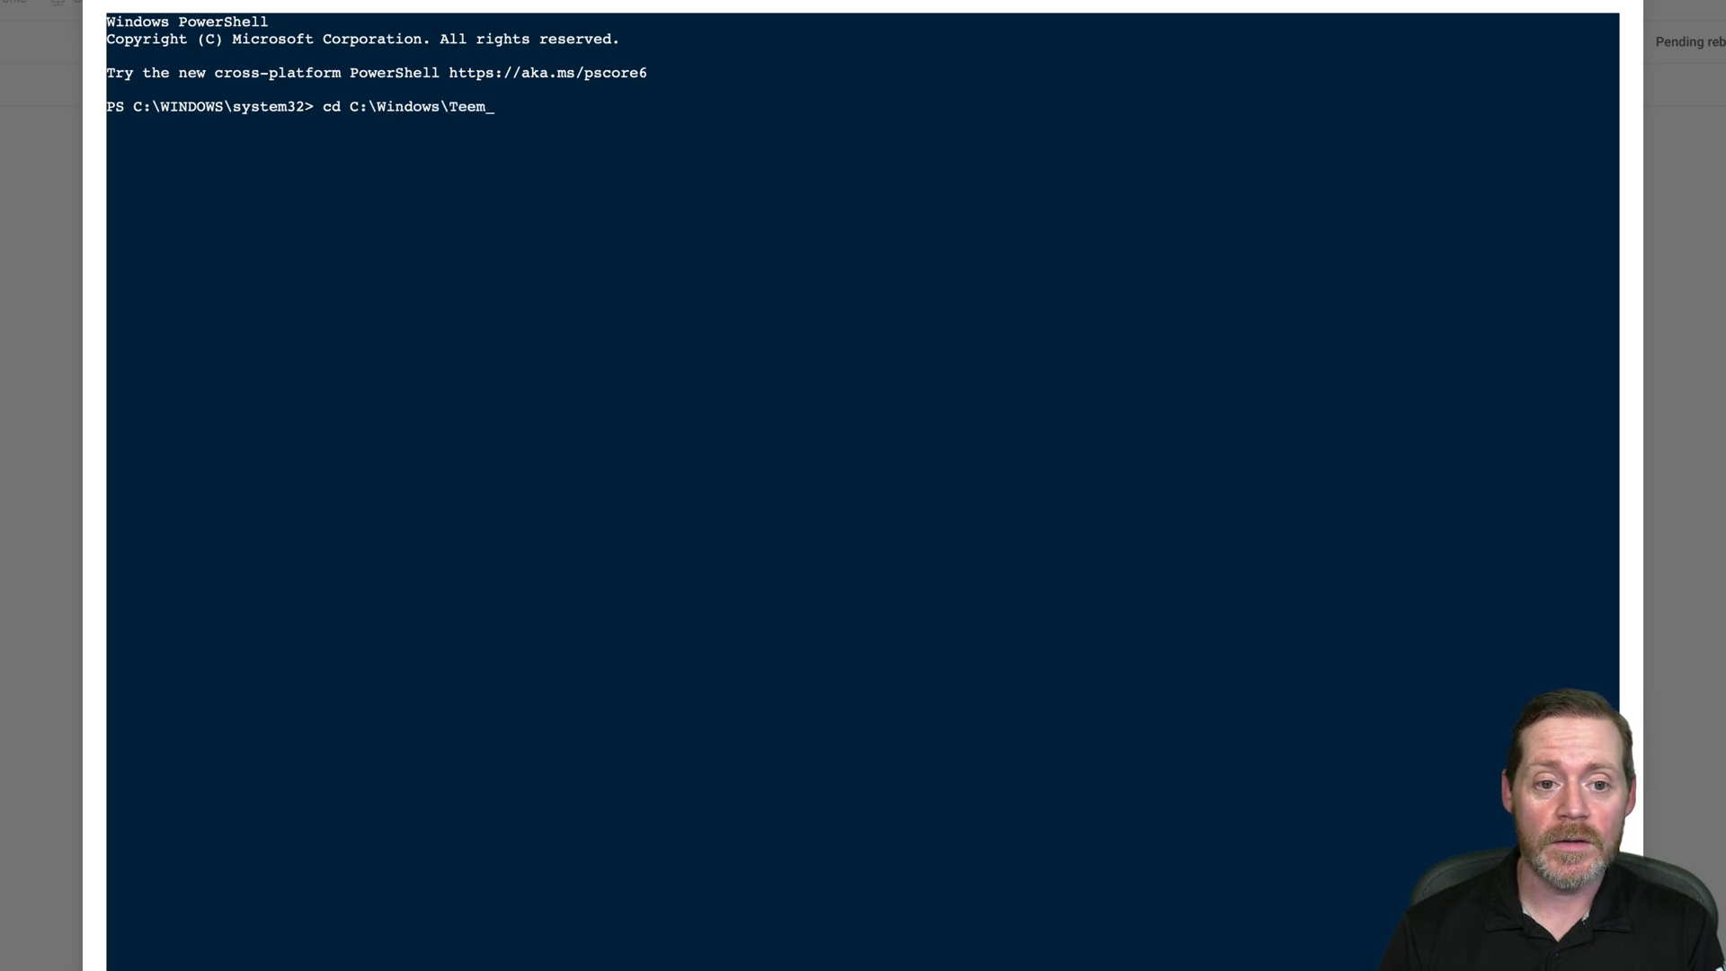
key(BackSpace)
key(BackSpace)
text(mp)
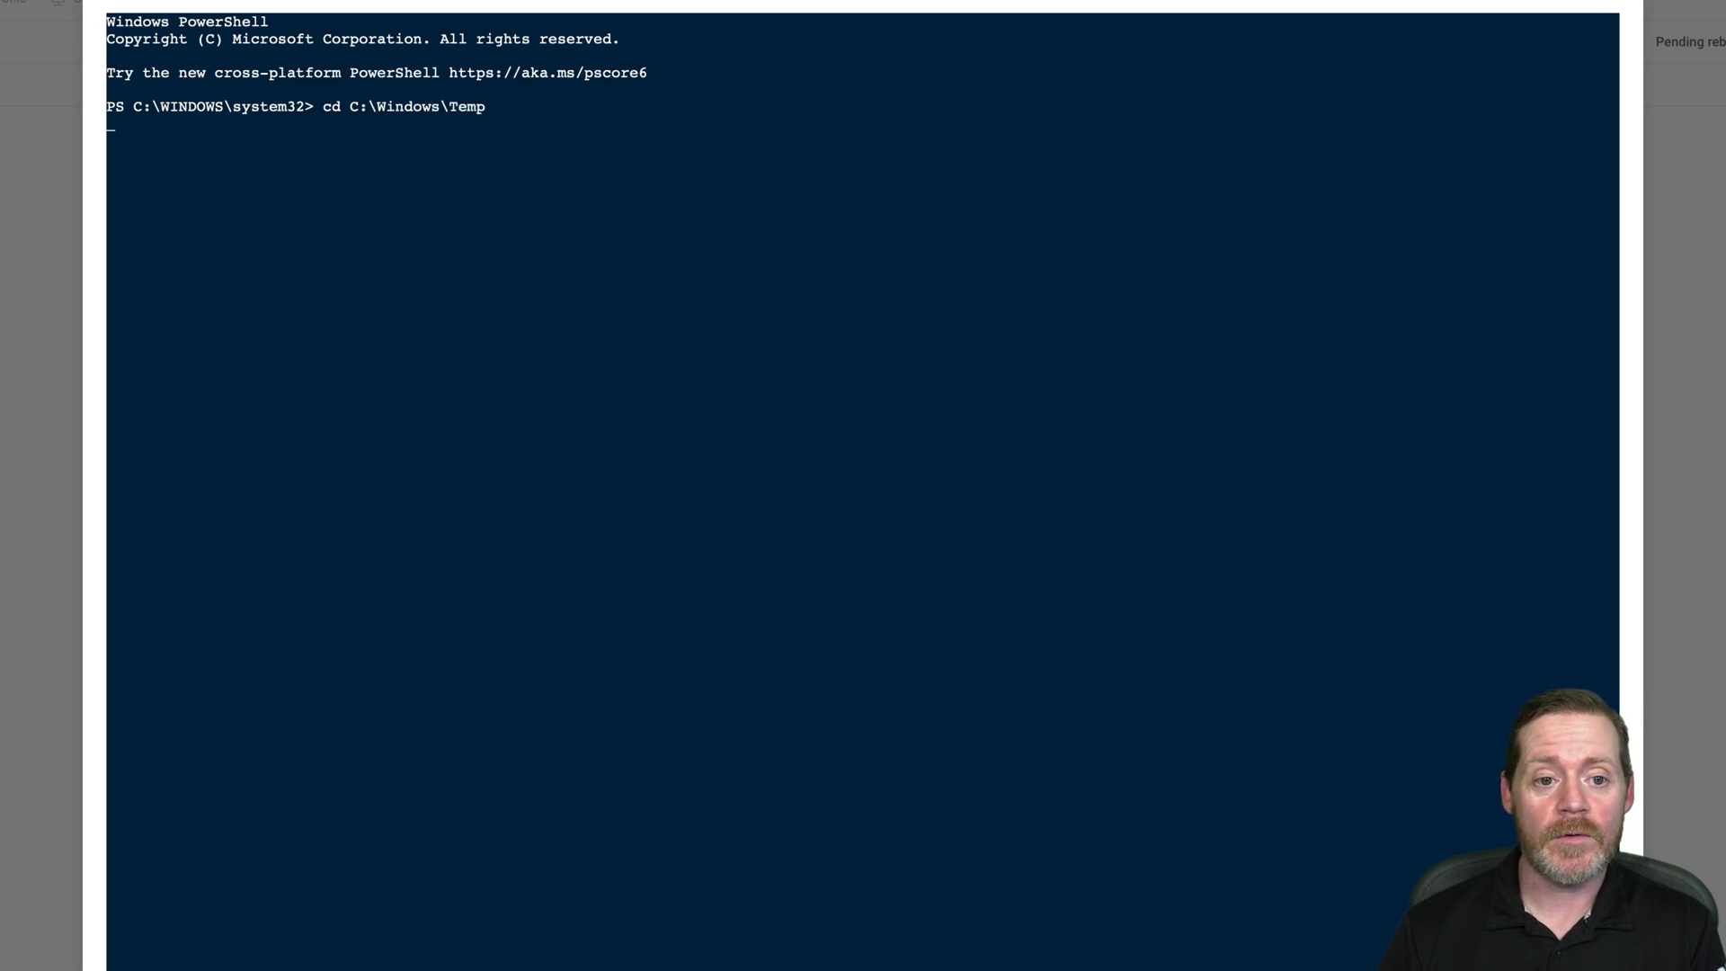
key(Return)
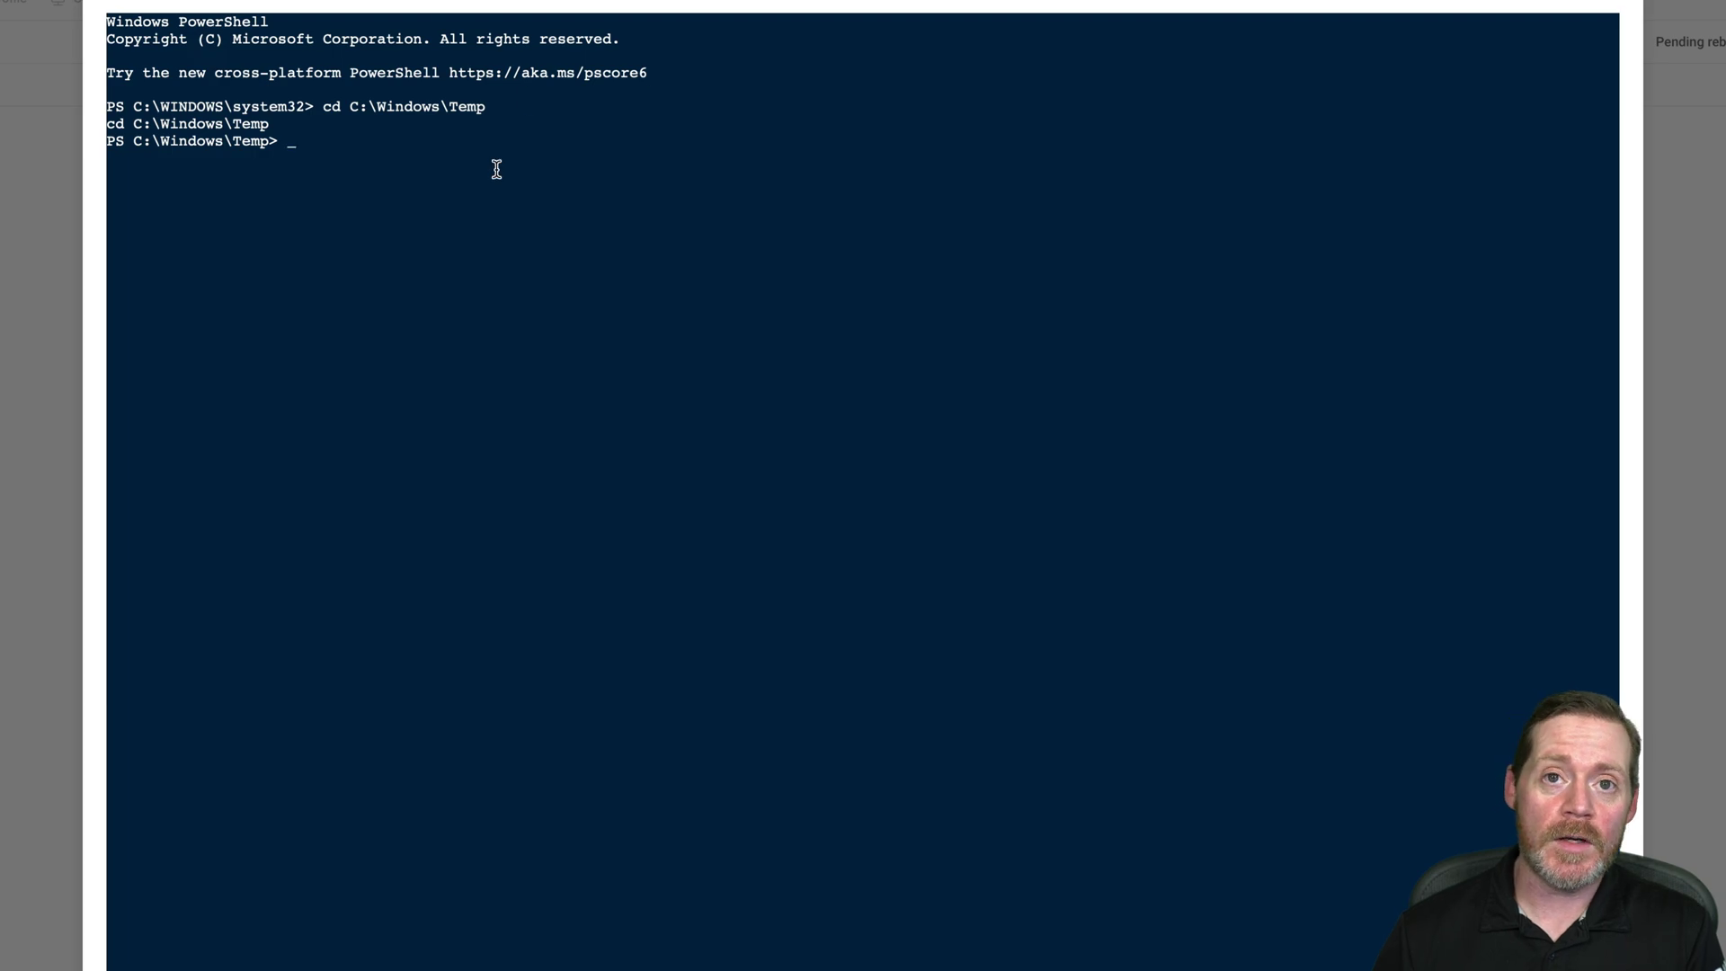
right_click(496, 169)
click(530, 183)
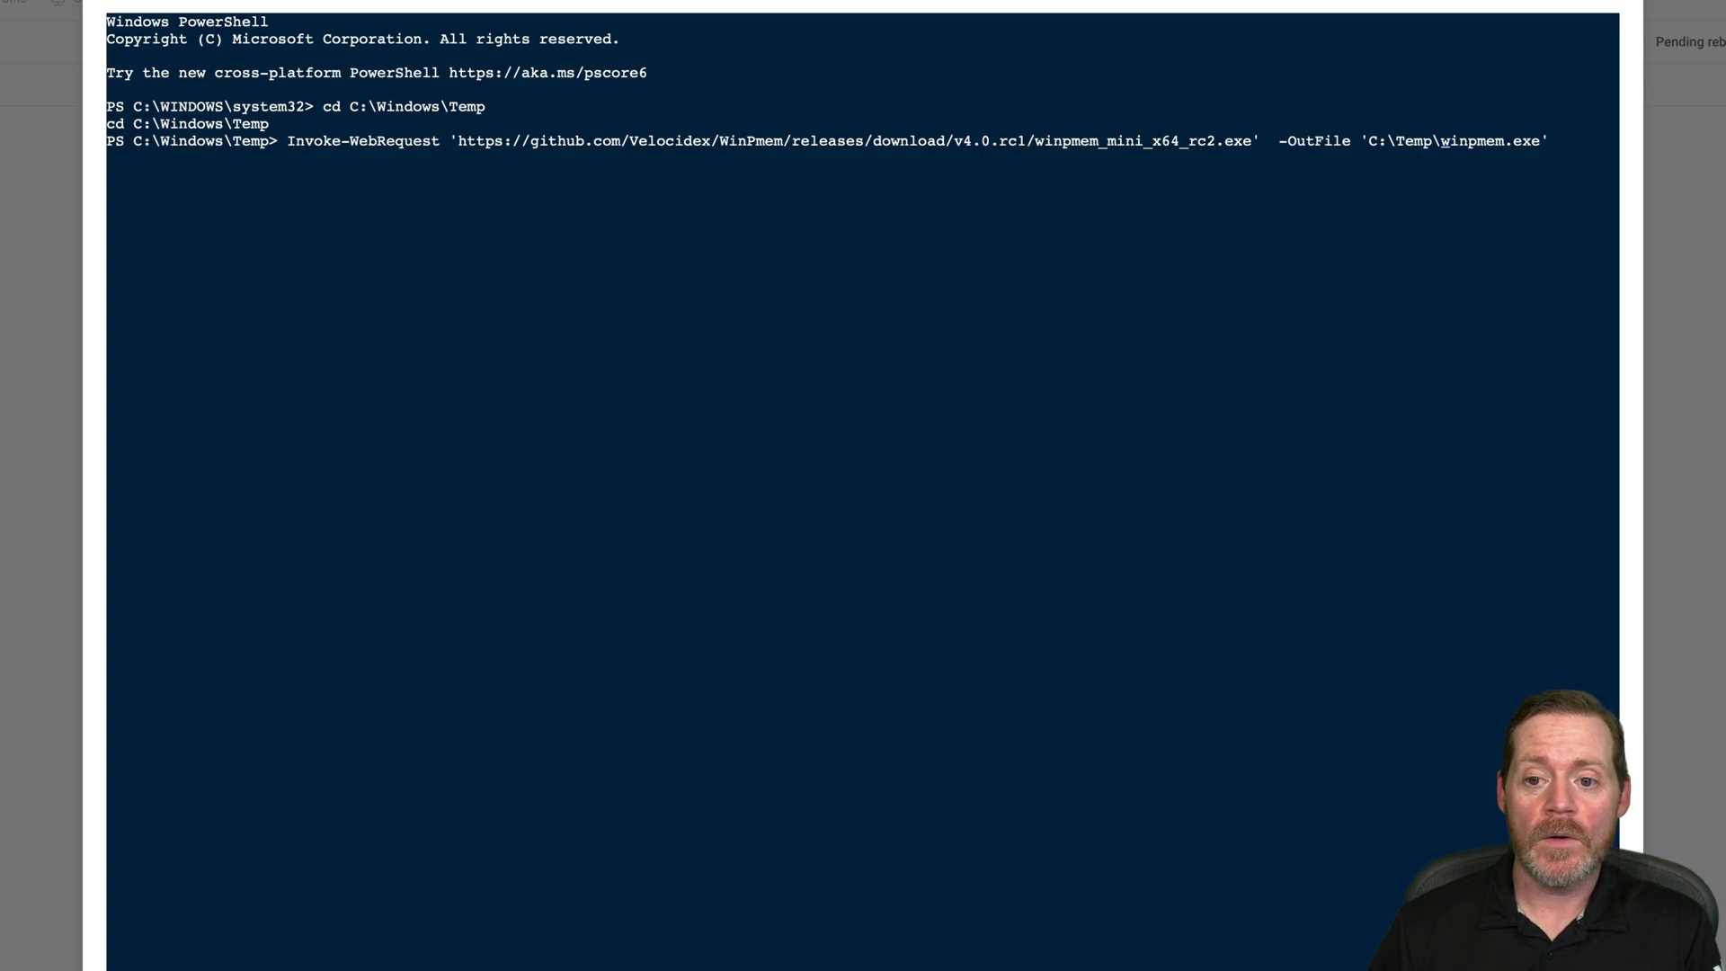
text(Windows\)
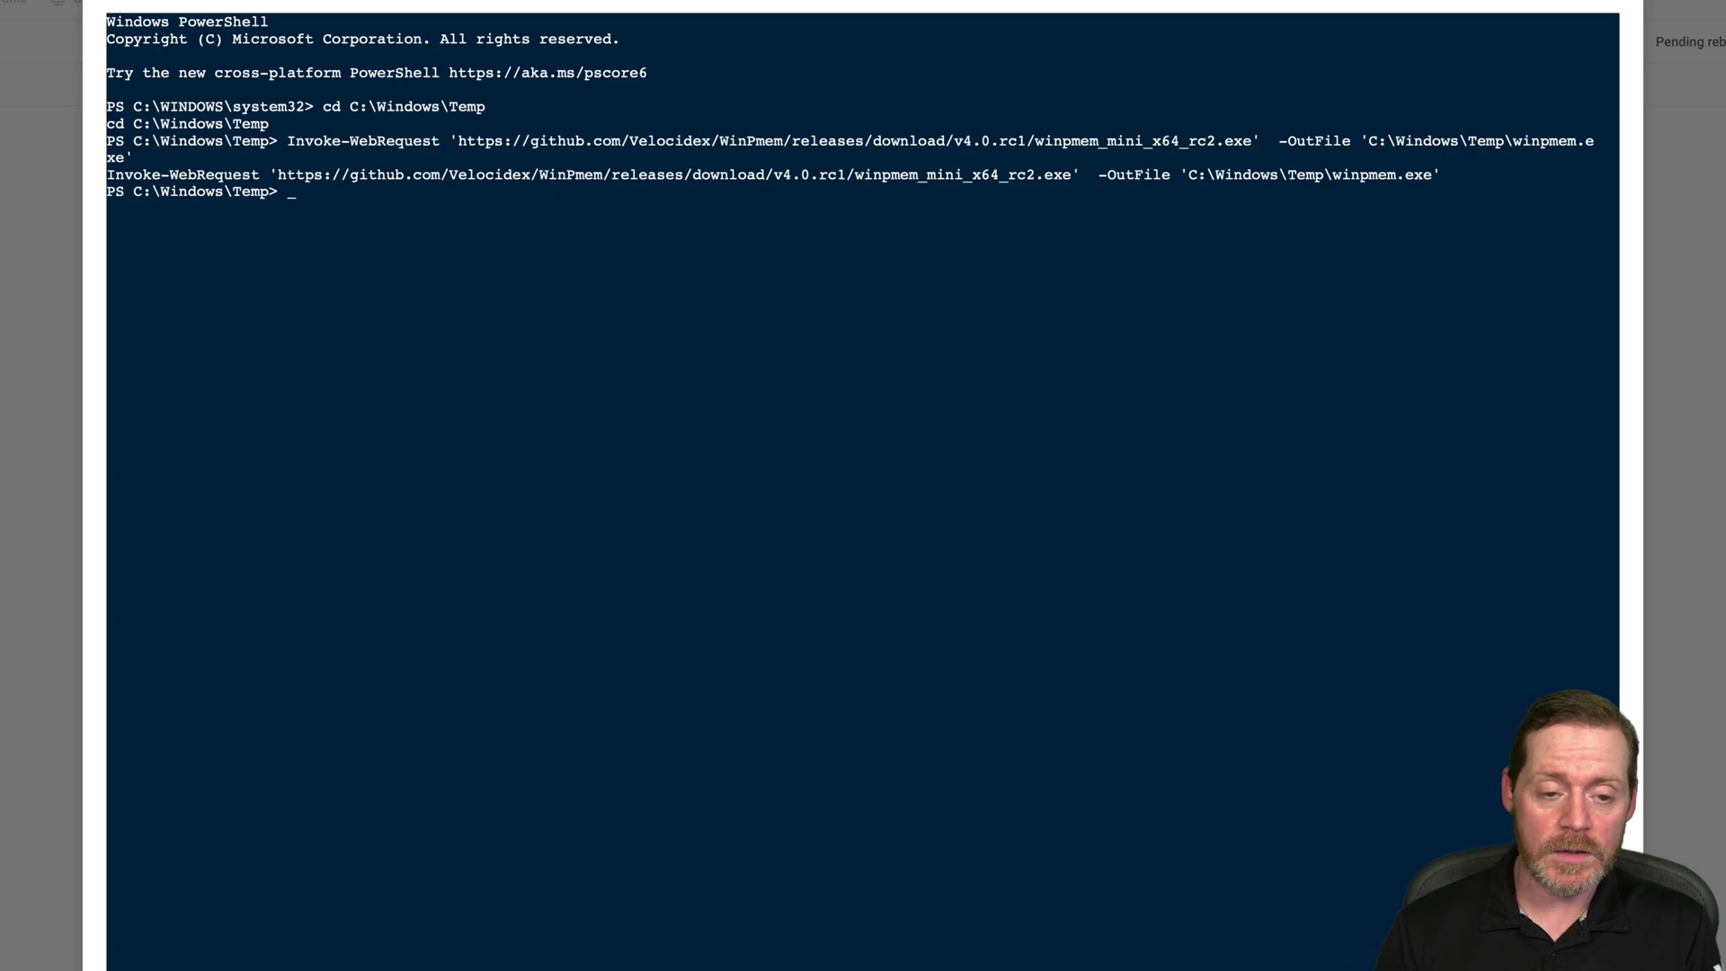
- List the contents of C:\Windows\Temp and check for winpmem.exe
text(dir)
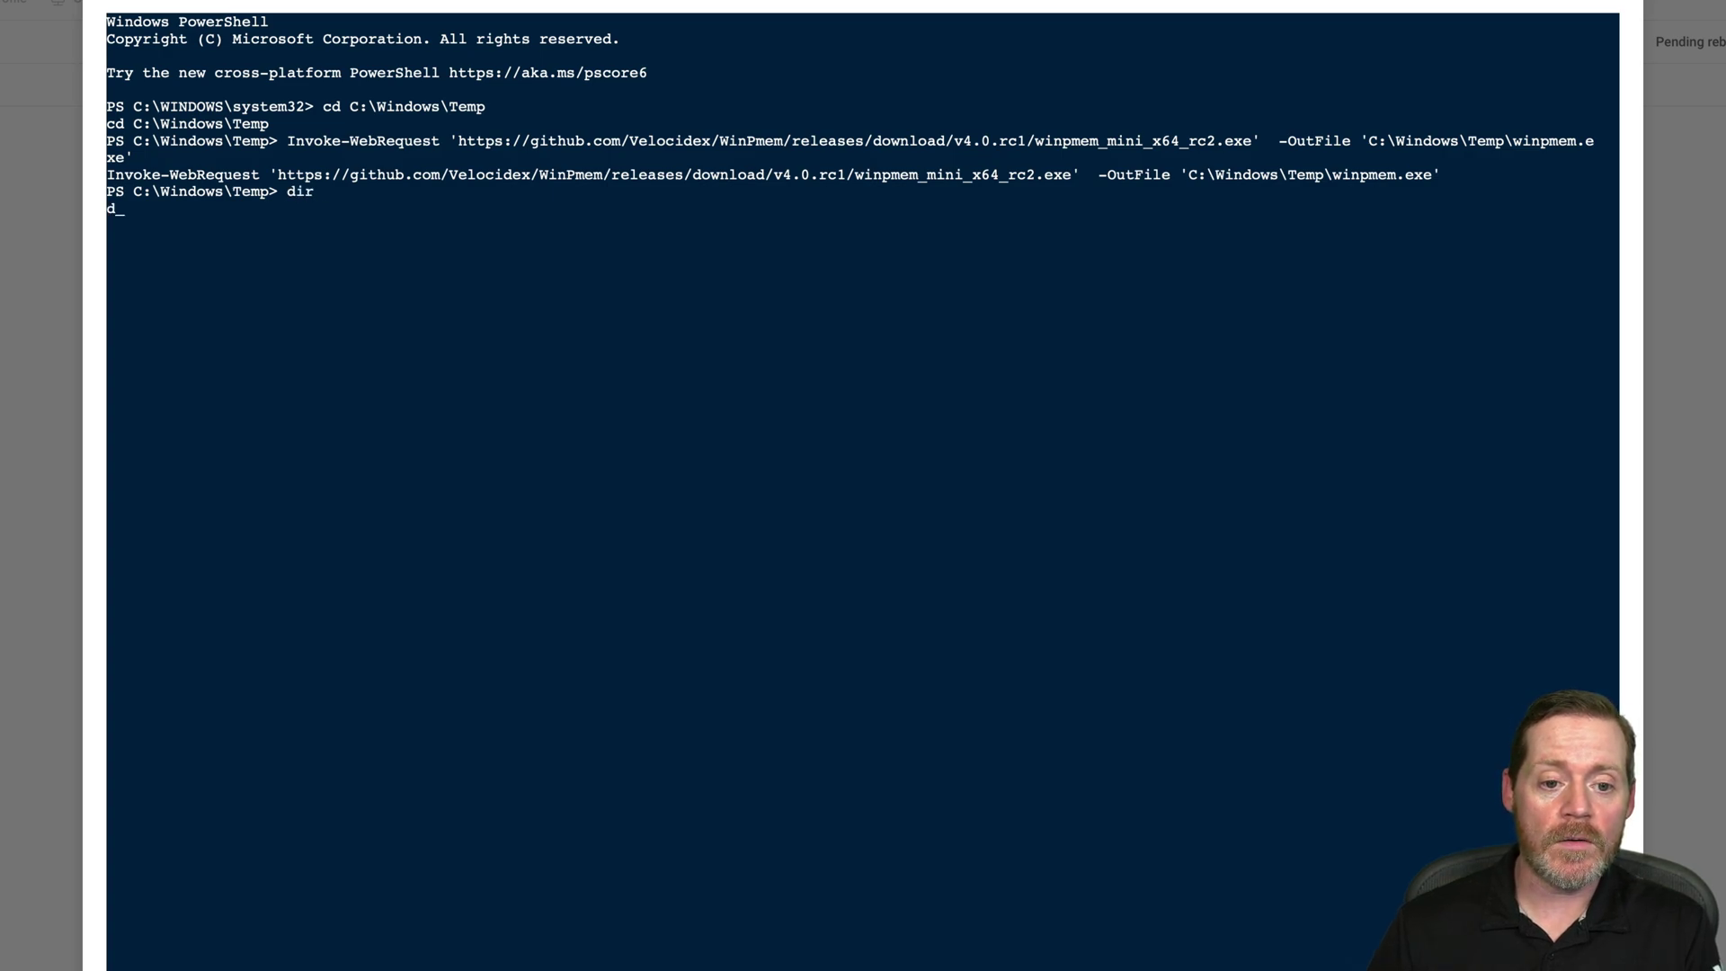
key(Return)
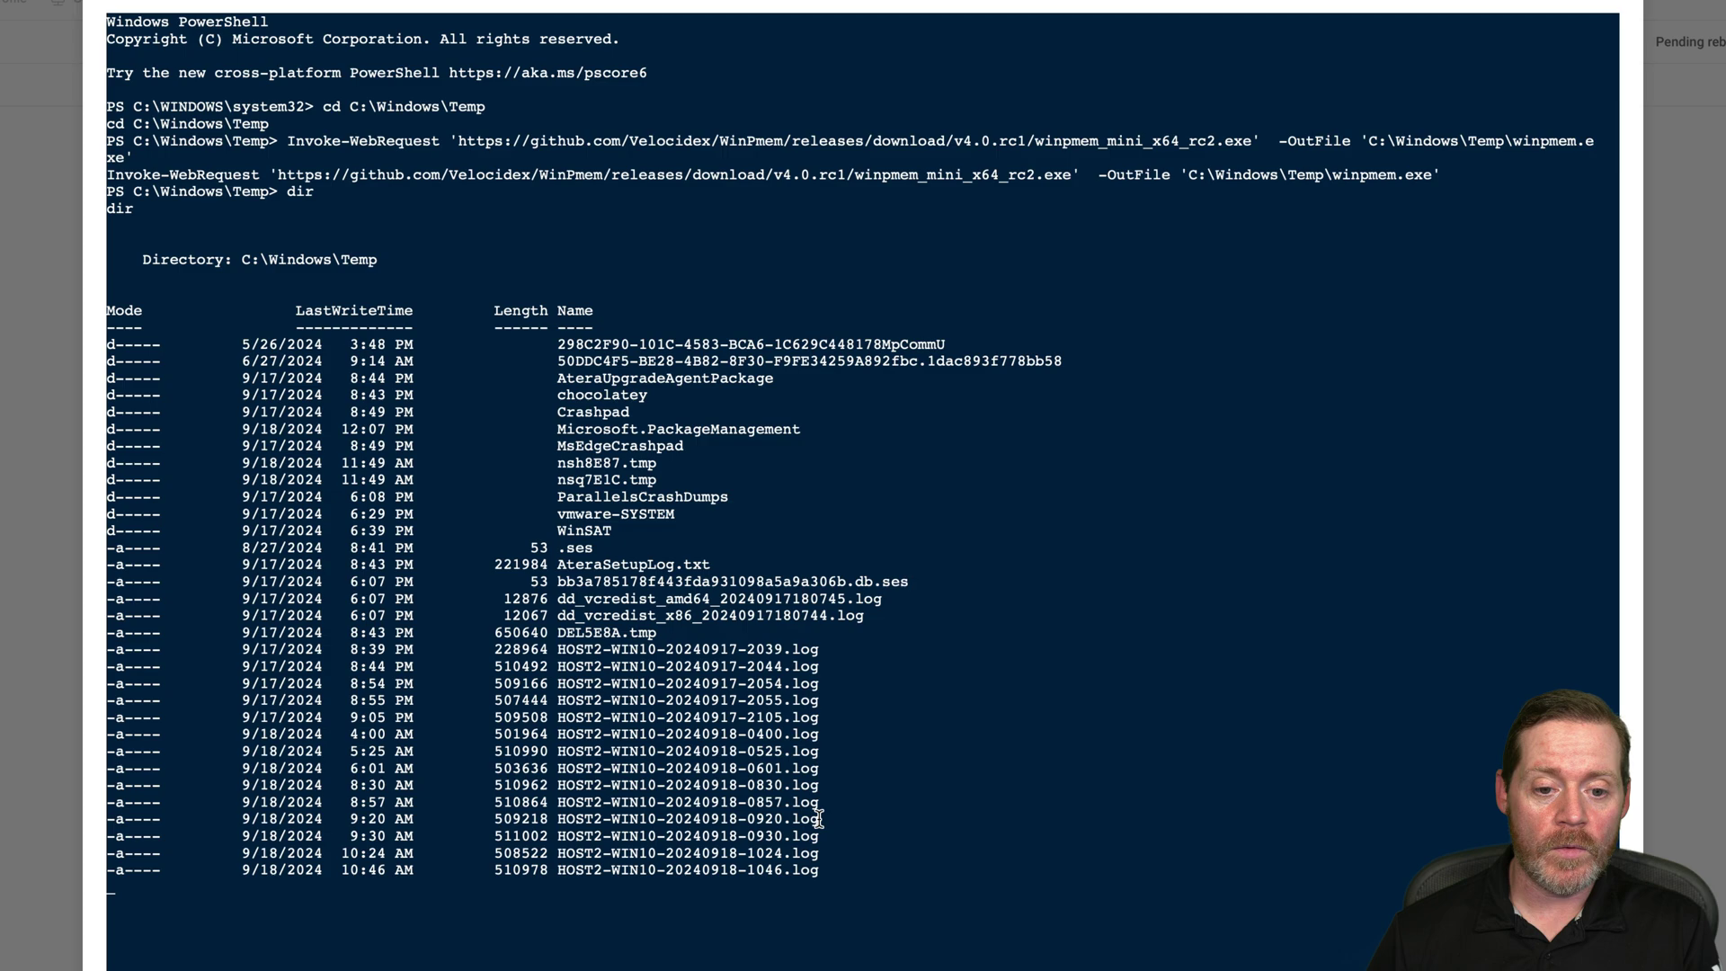
scroll(818, 818, down, 10)
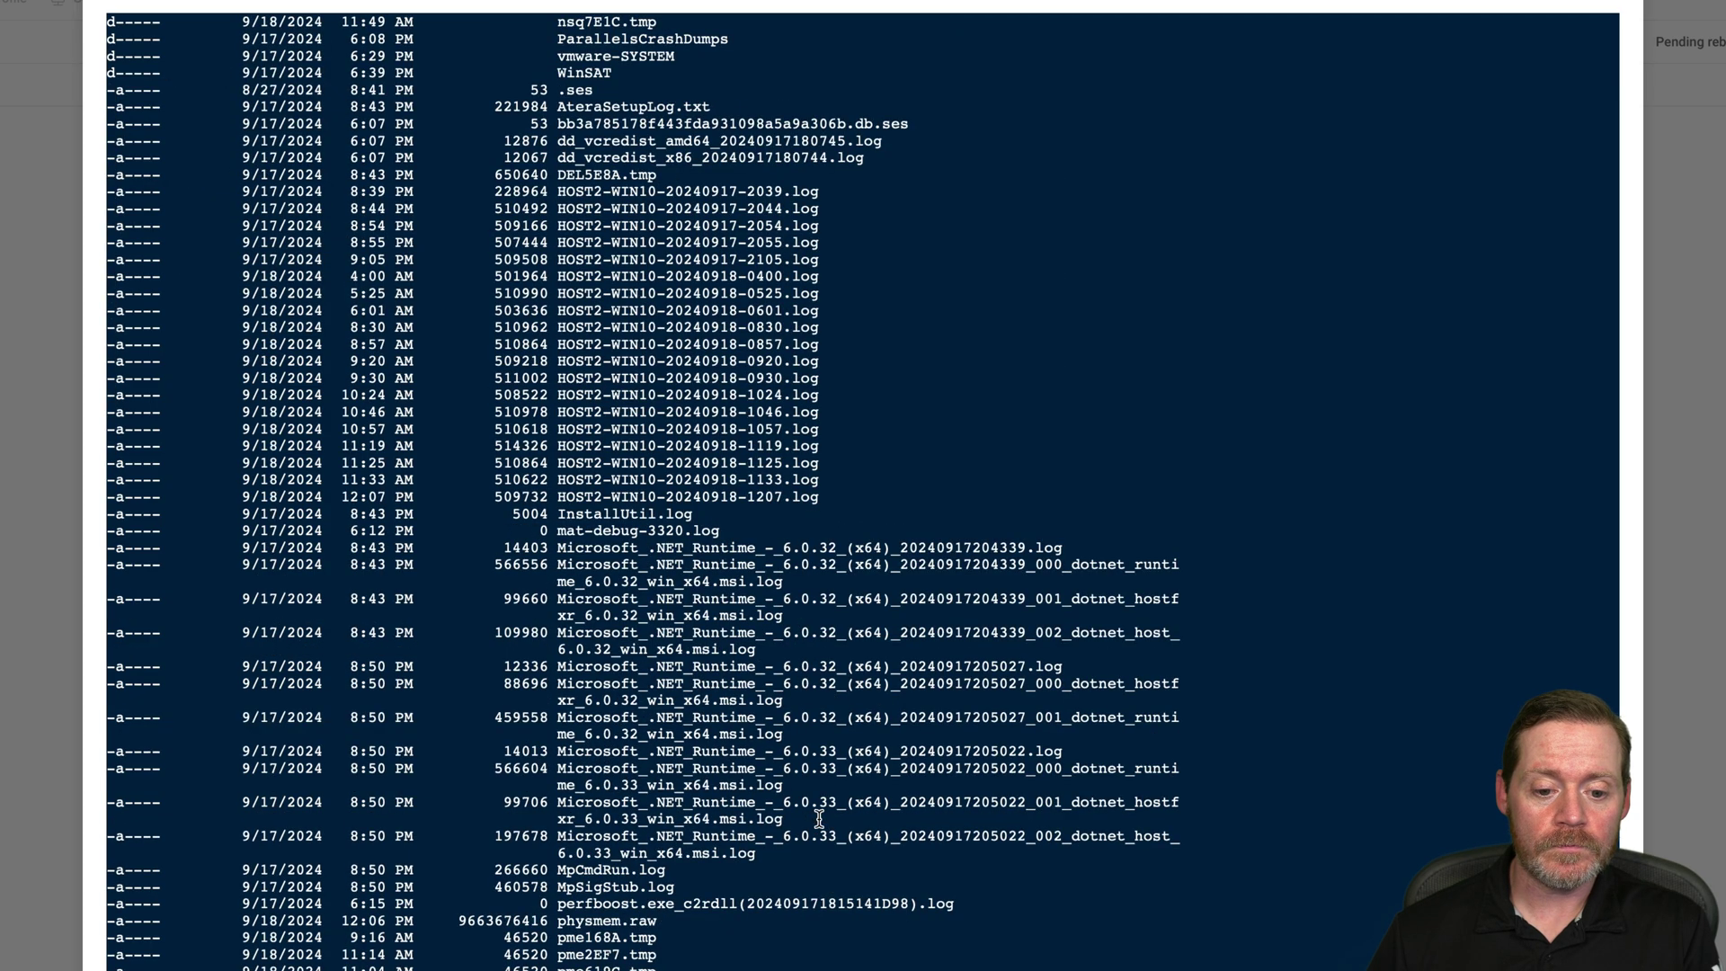
scroll(819, 818, down, 11)
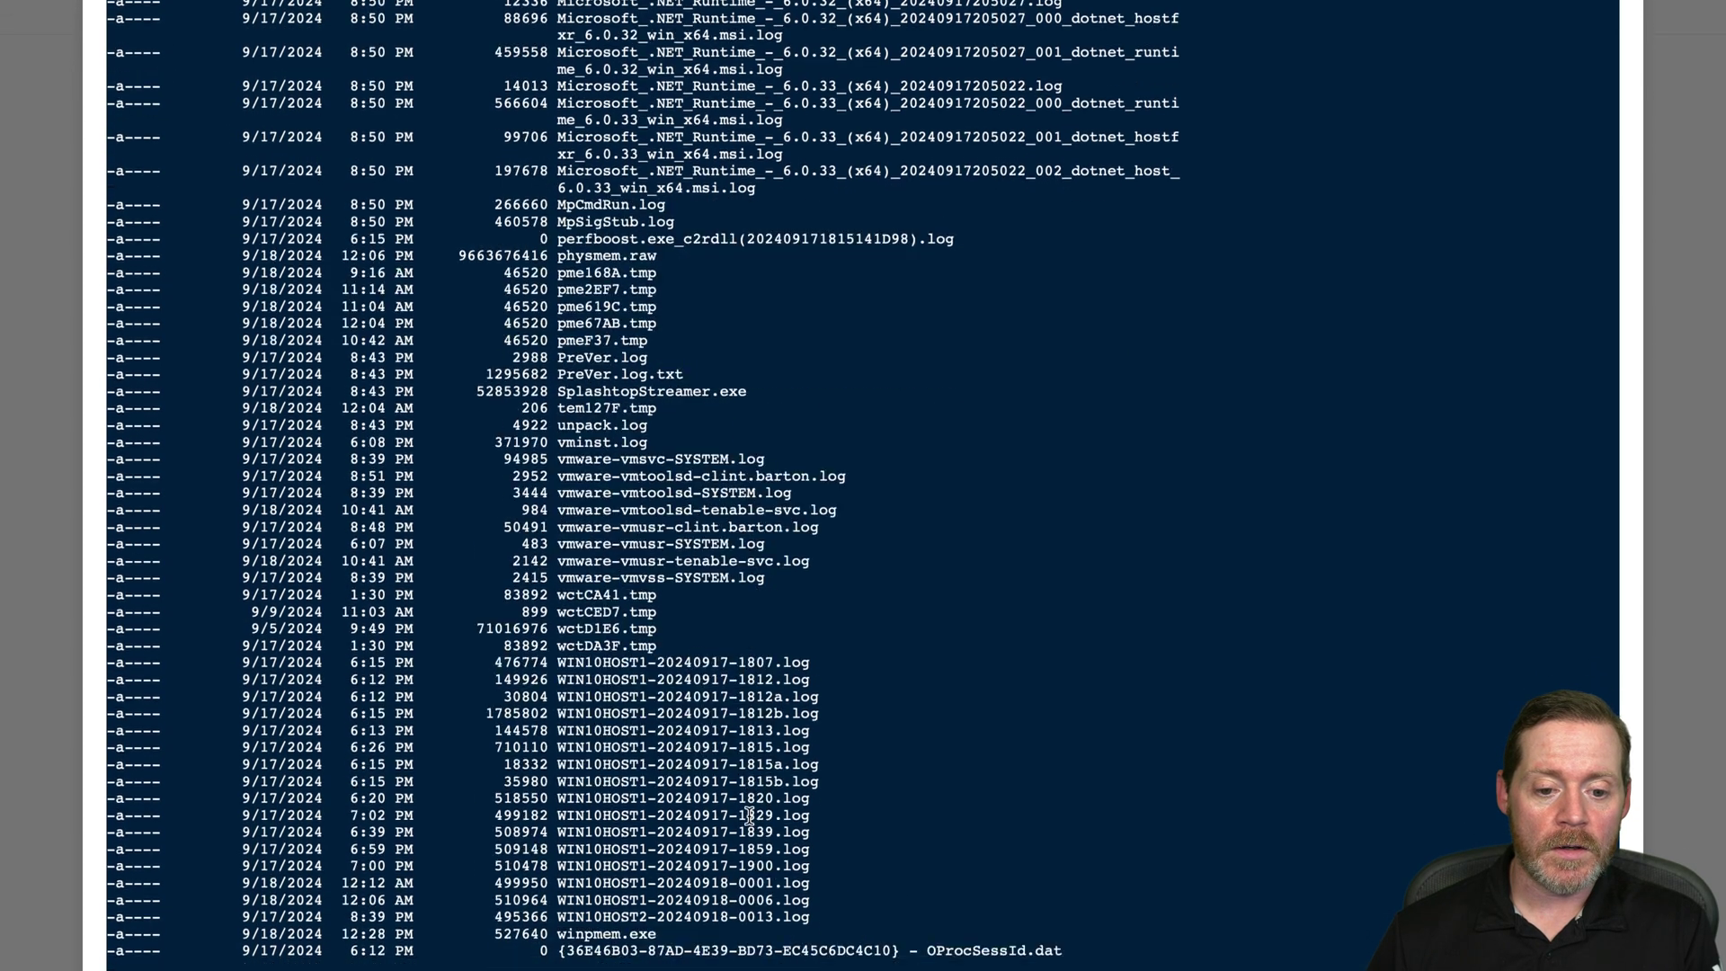
scroll(749, 761, down, 1)
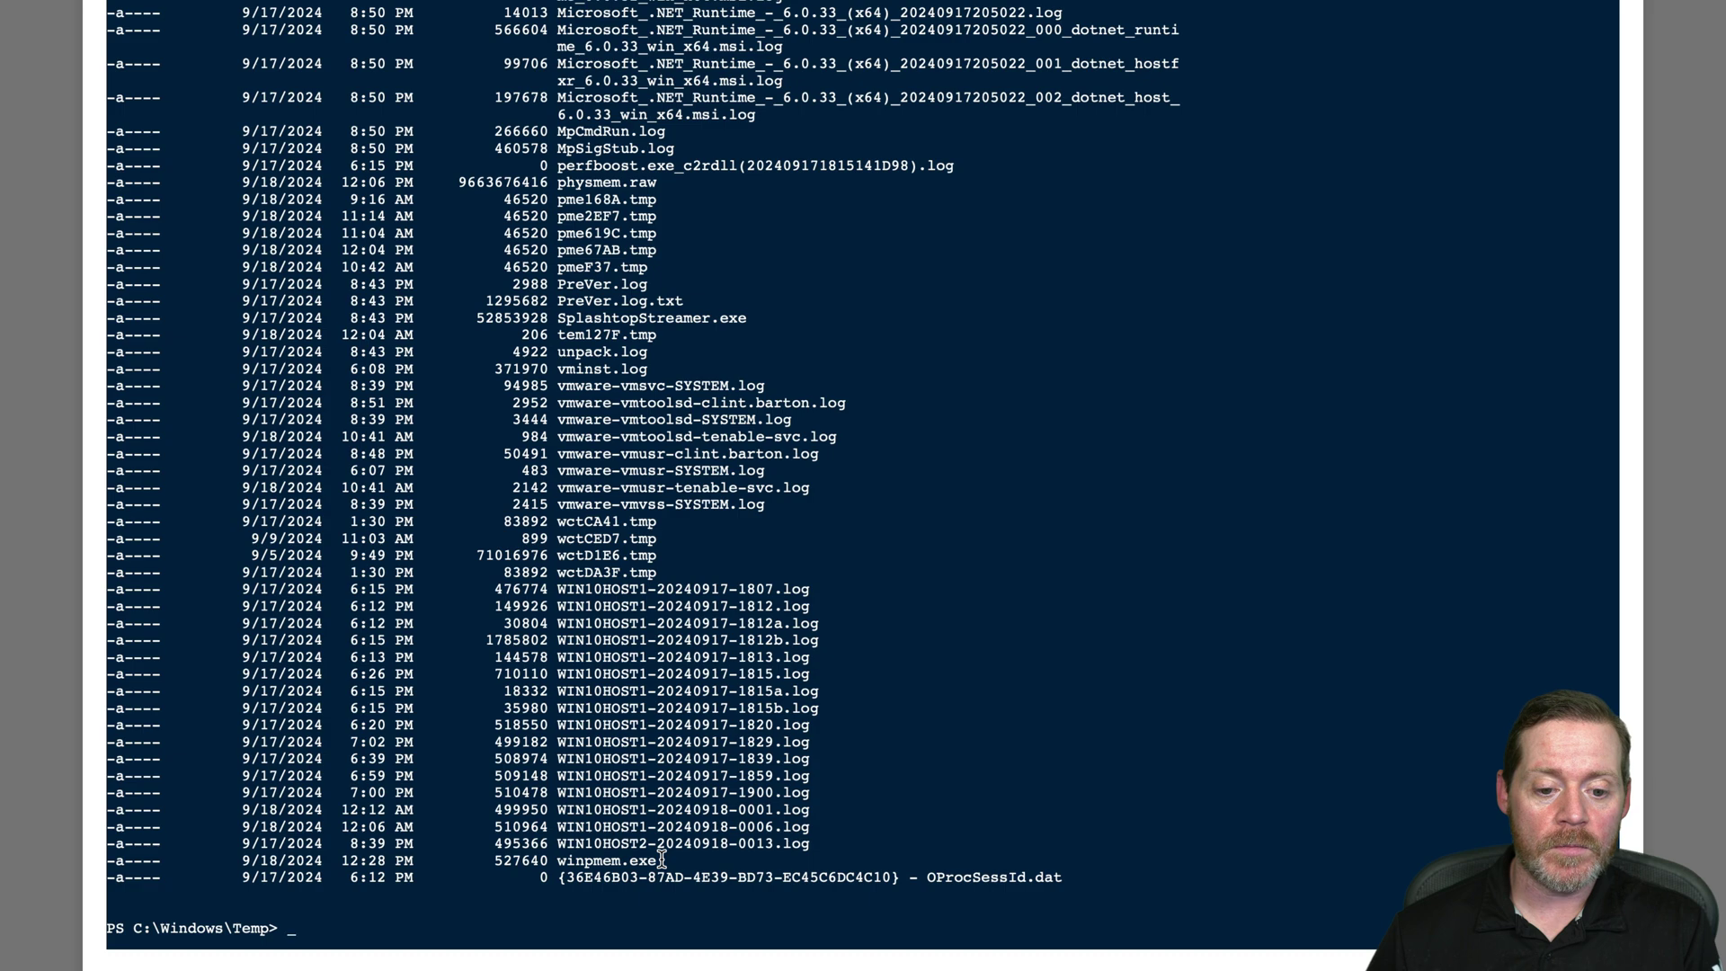
drag(661, 860, 556, 861)
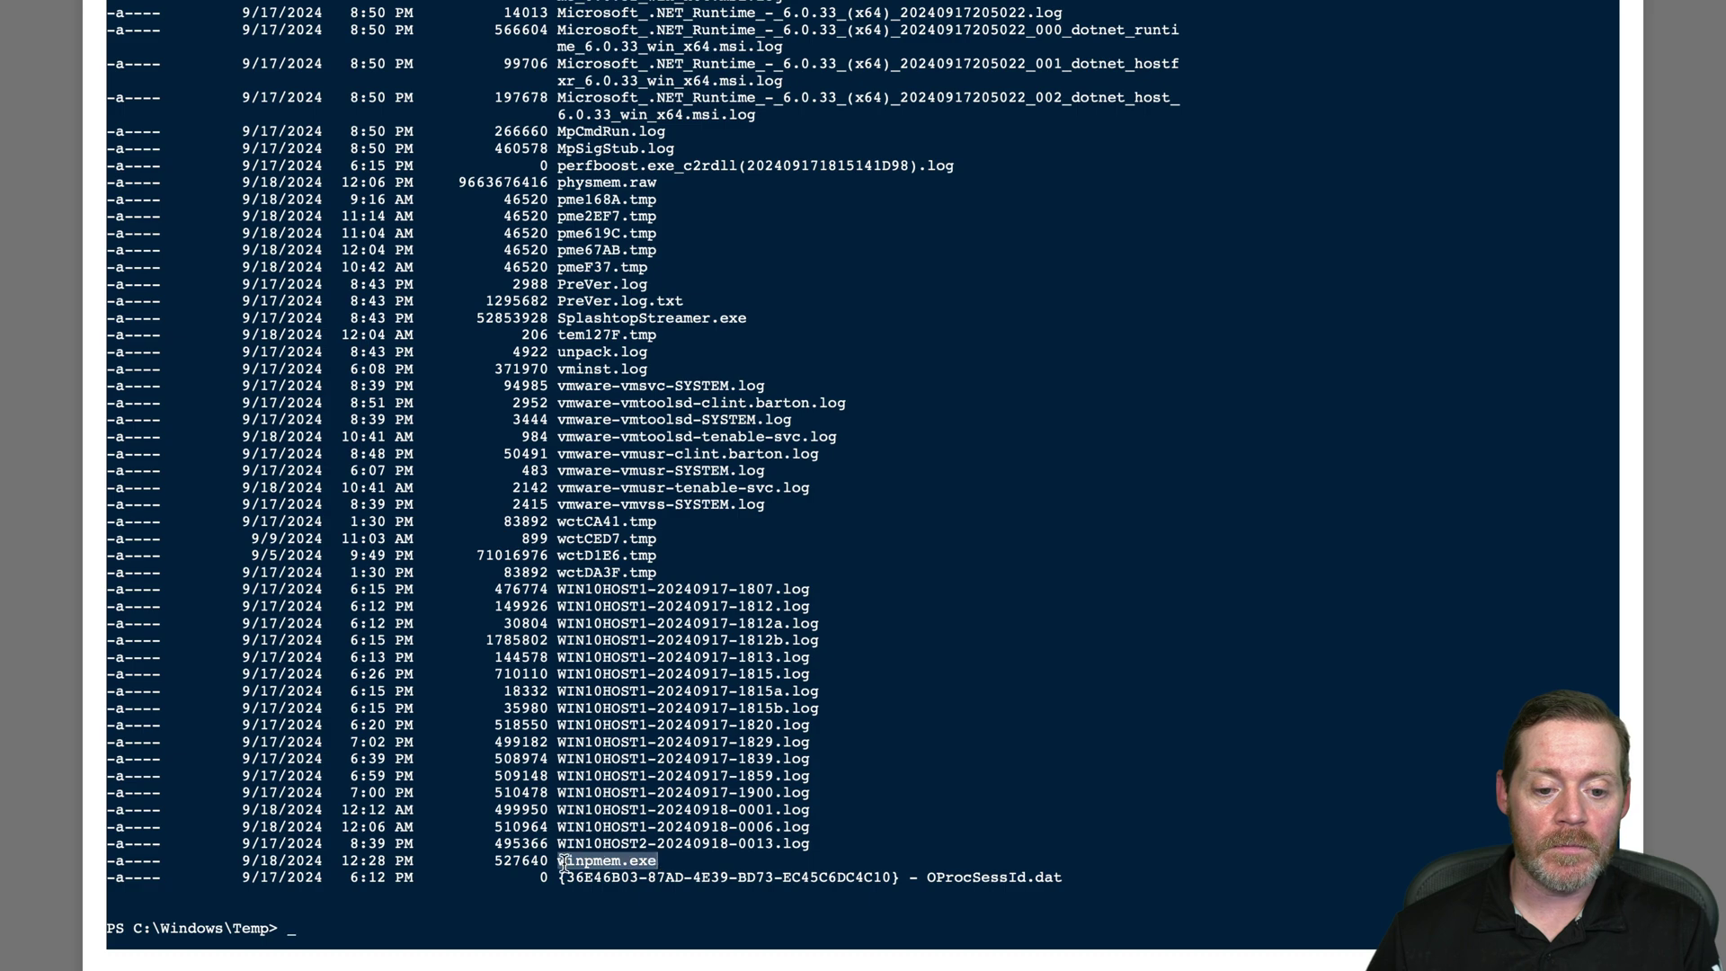
right_click(1097, 737)
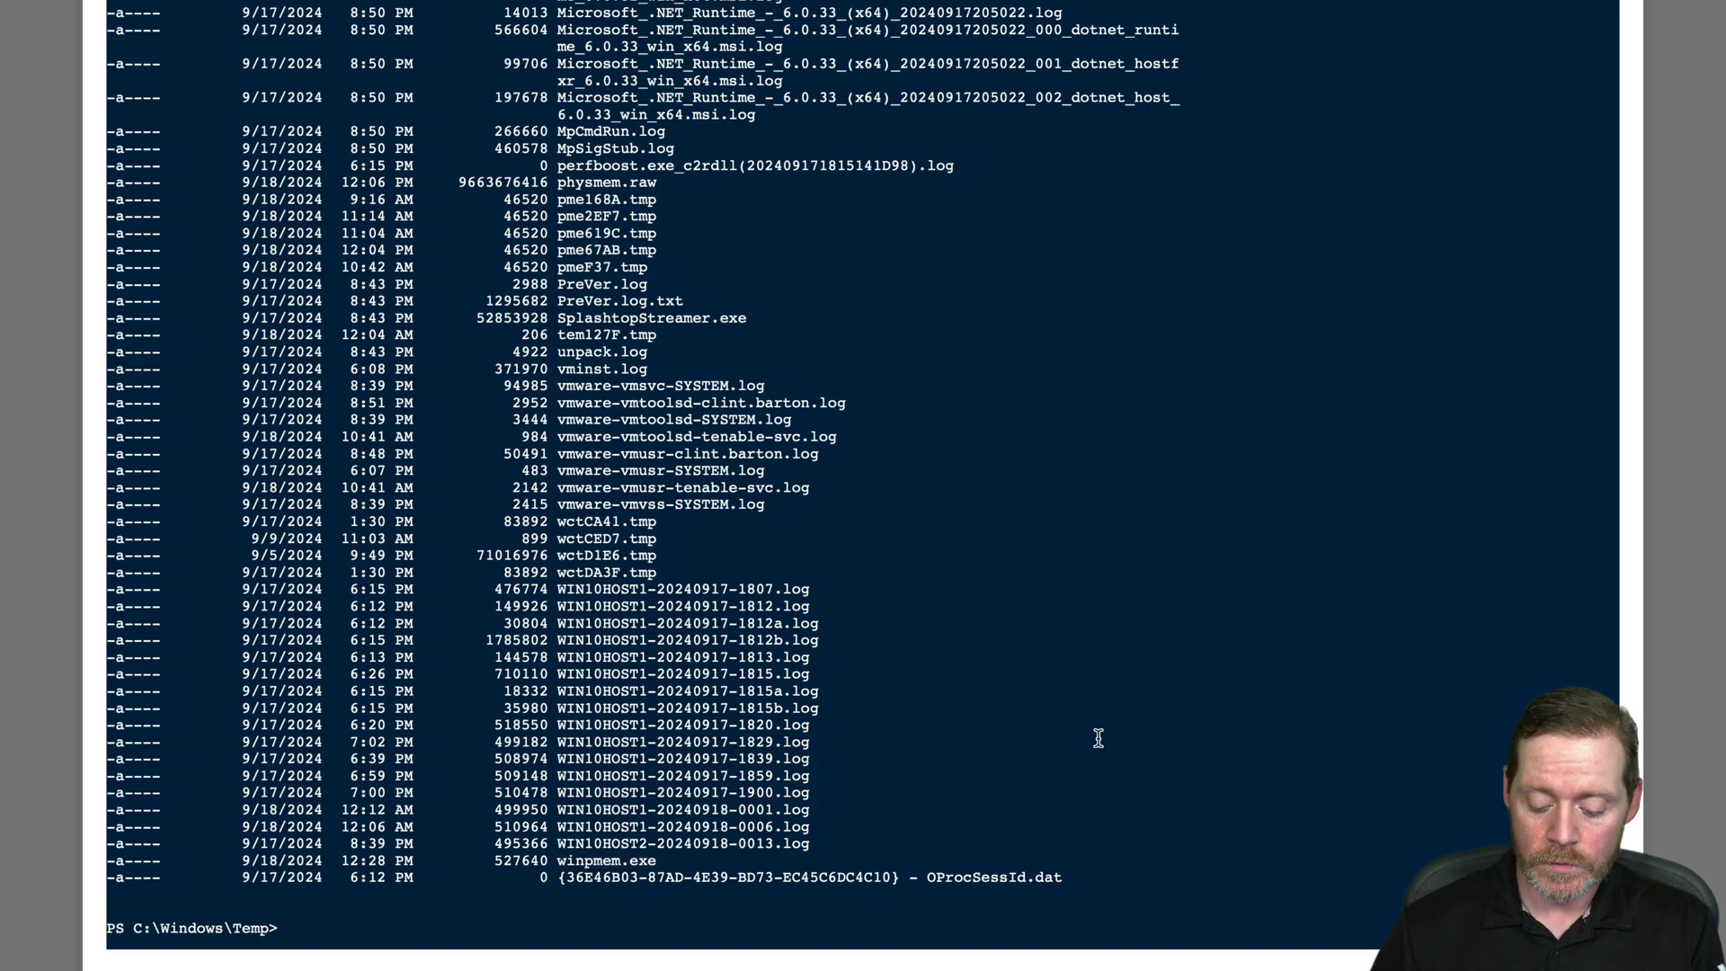
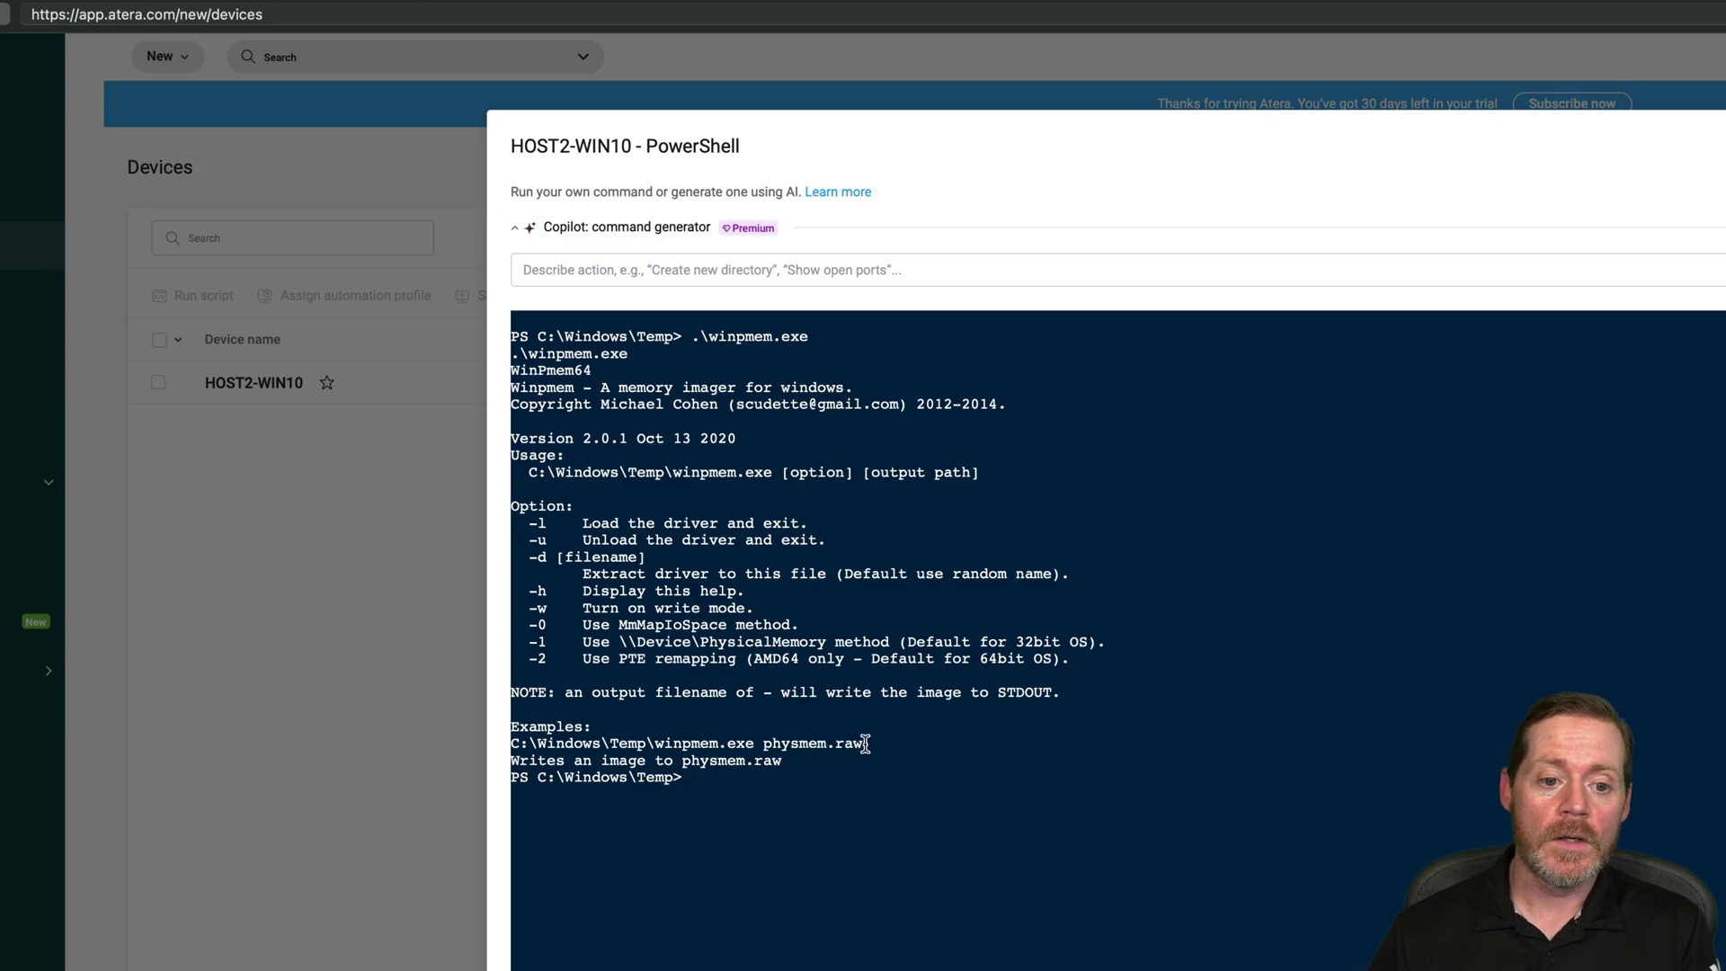
- Try to write the host's memory image to physmem.raw by running .\winpmem.exe physmem.raw in C:\Windows\Temp
drag(864, 742, 657, 742)
double_click(687, 742)
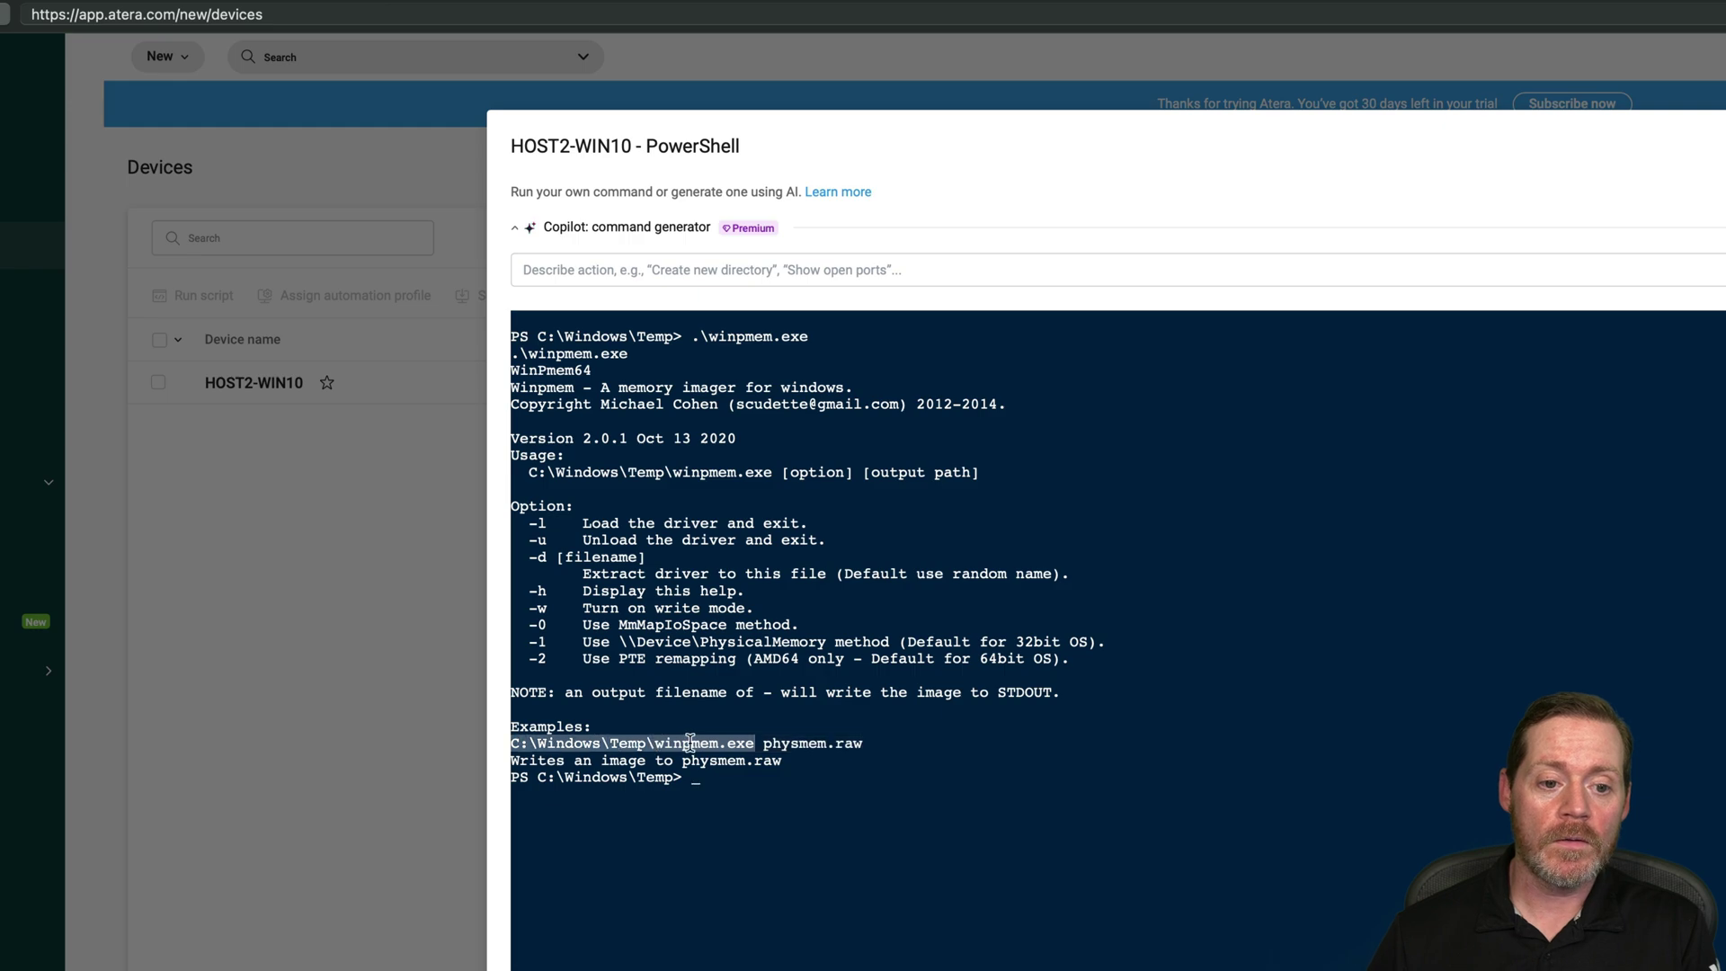
click(754, 793)
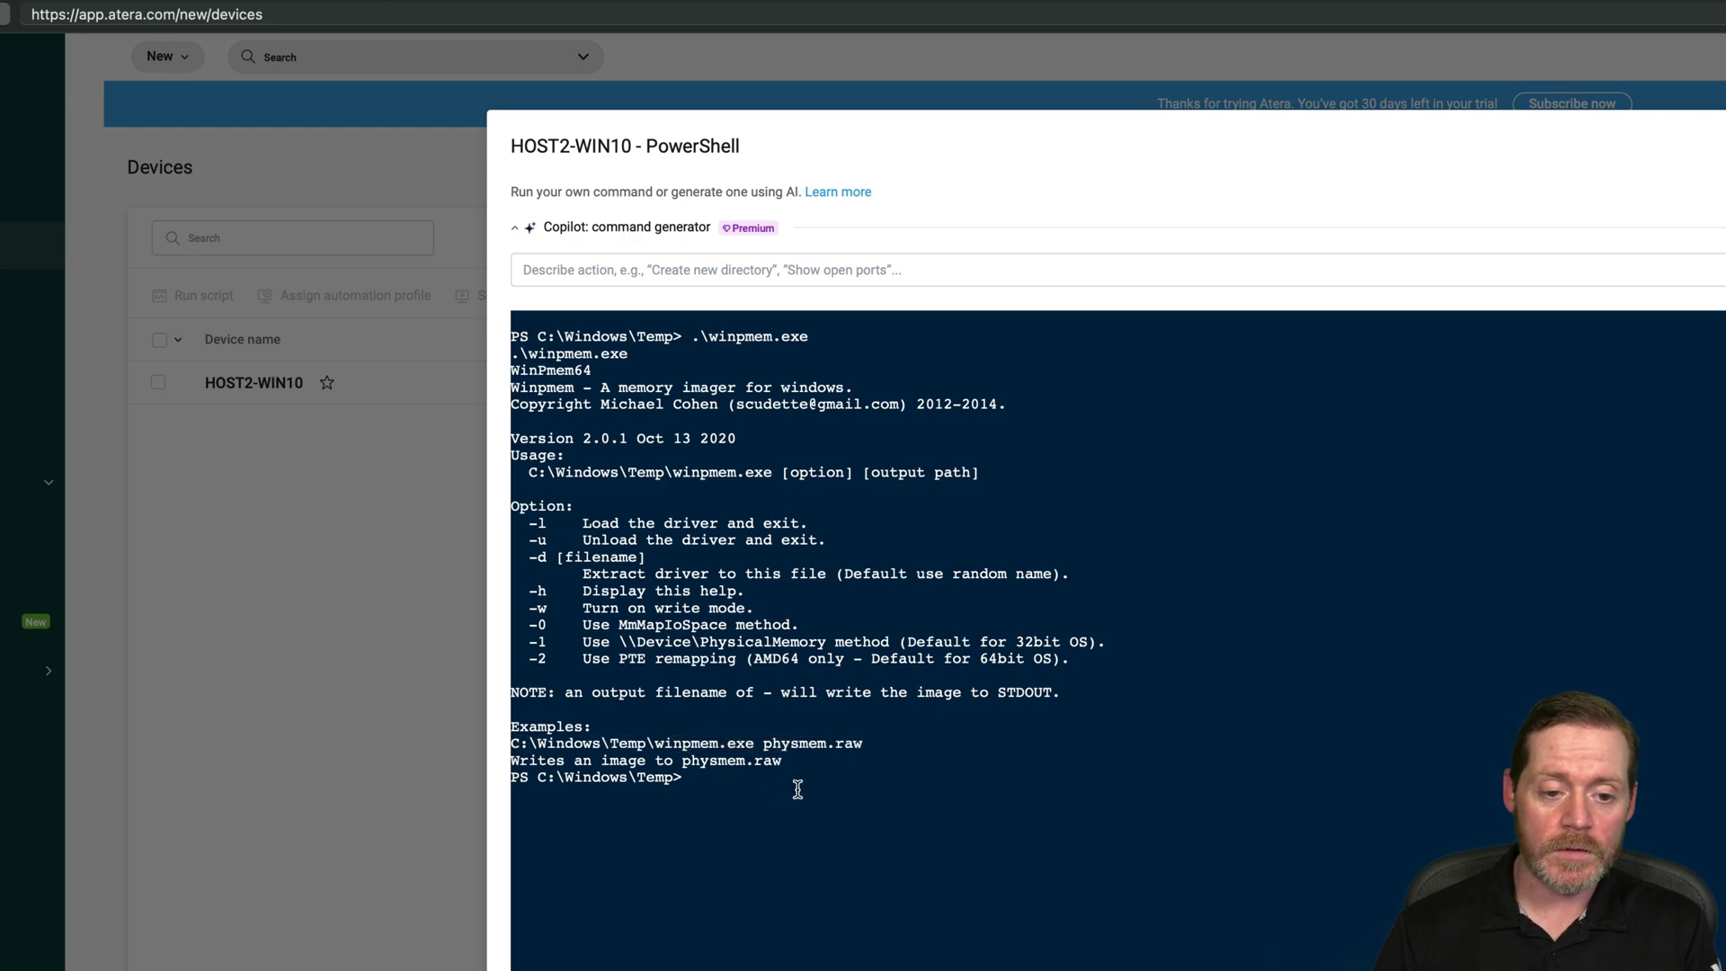
text(.\)
text(win)
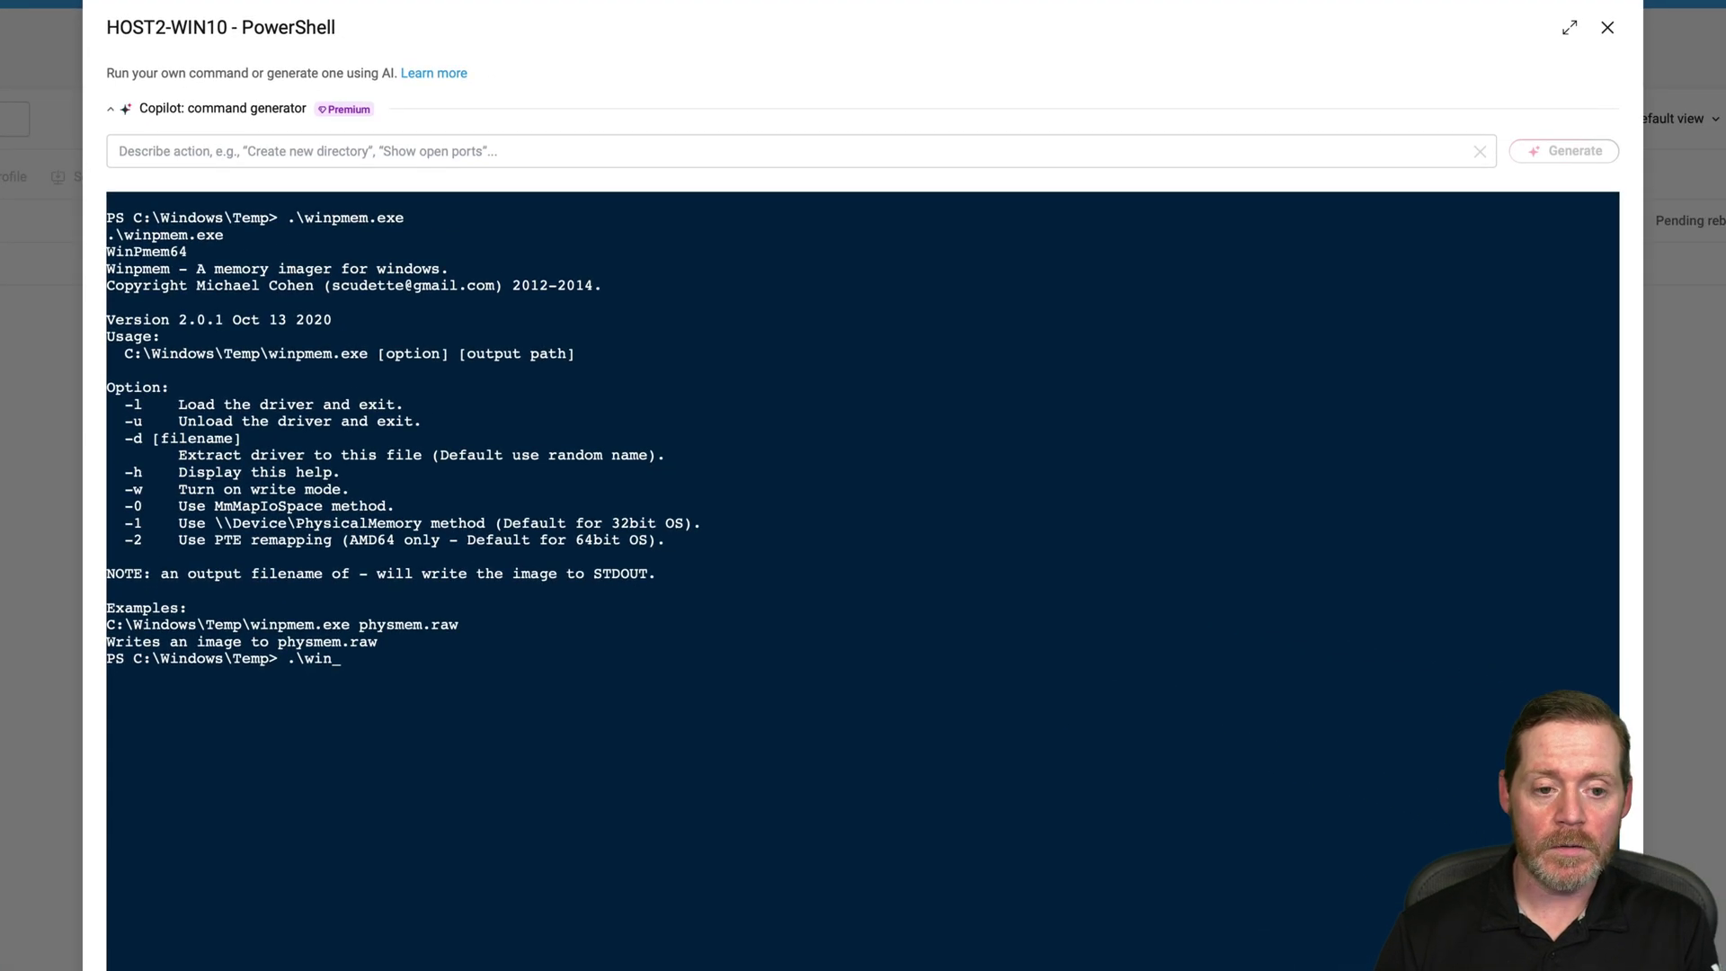
text(pmem.e)
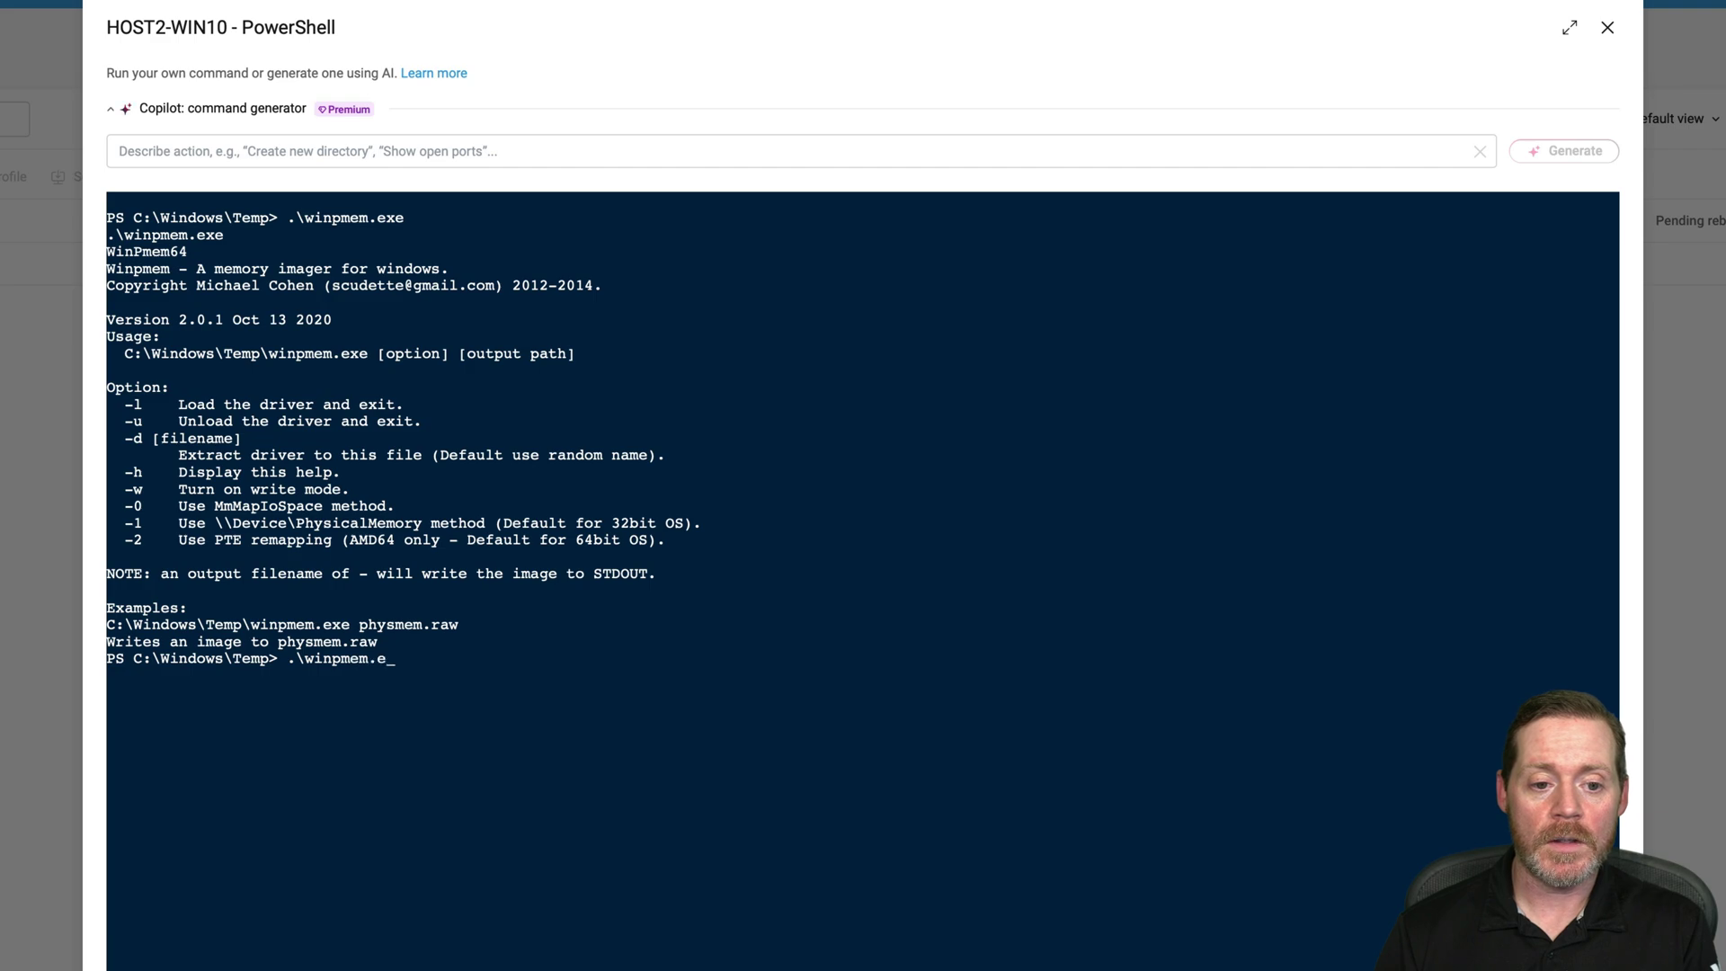
text(xe physmem.raw)
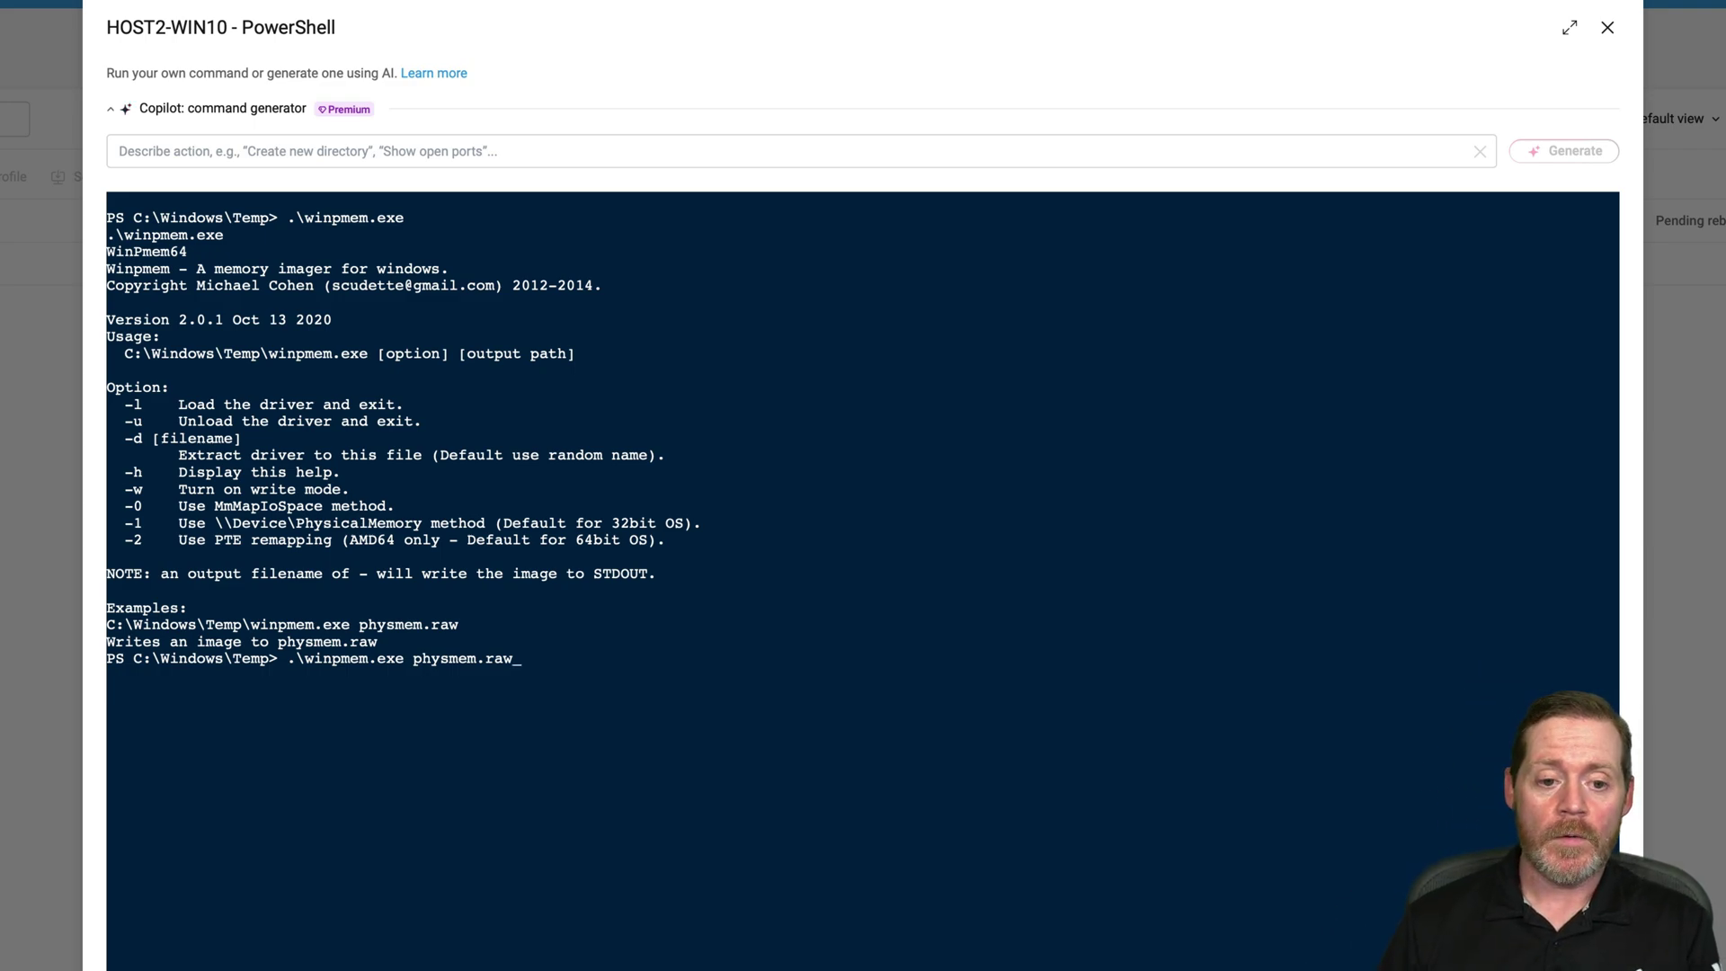
key(Return)
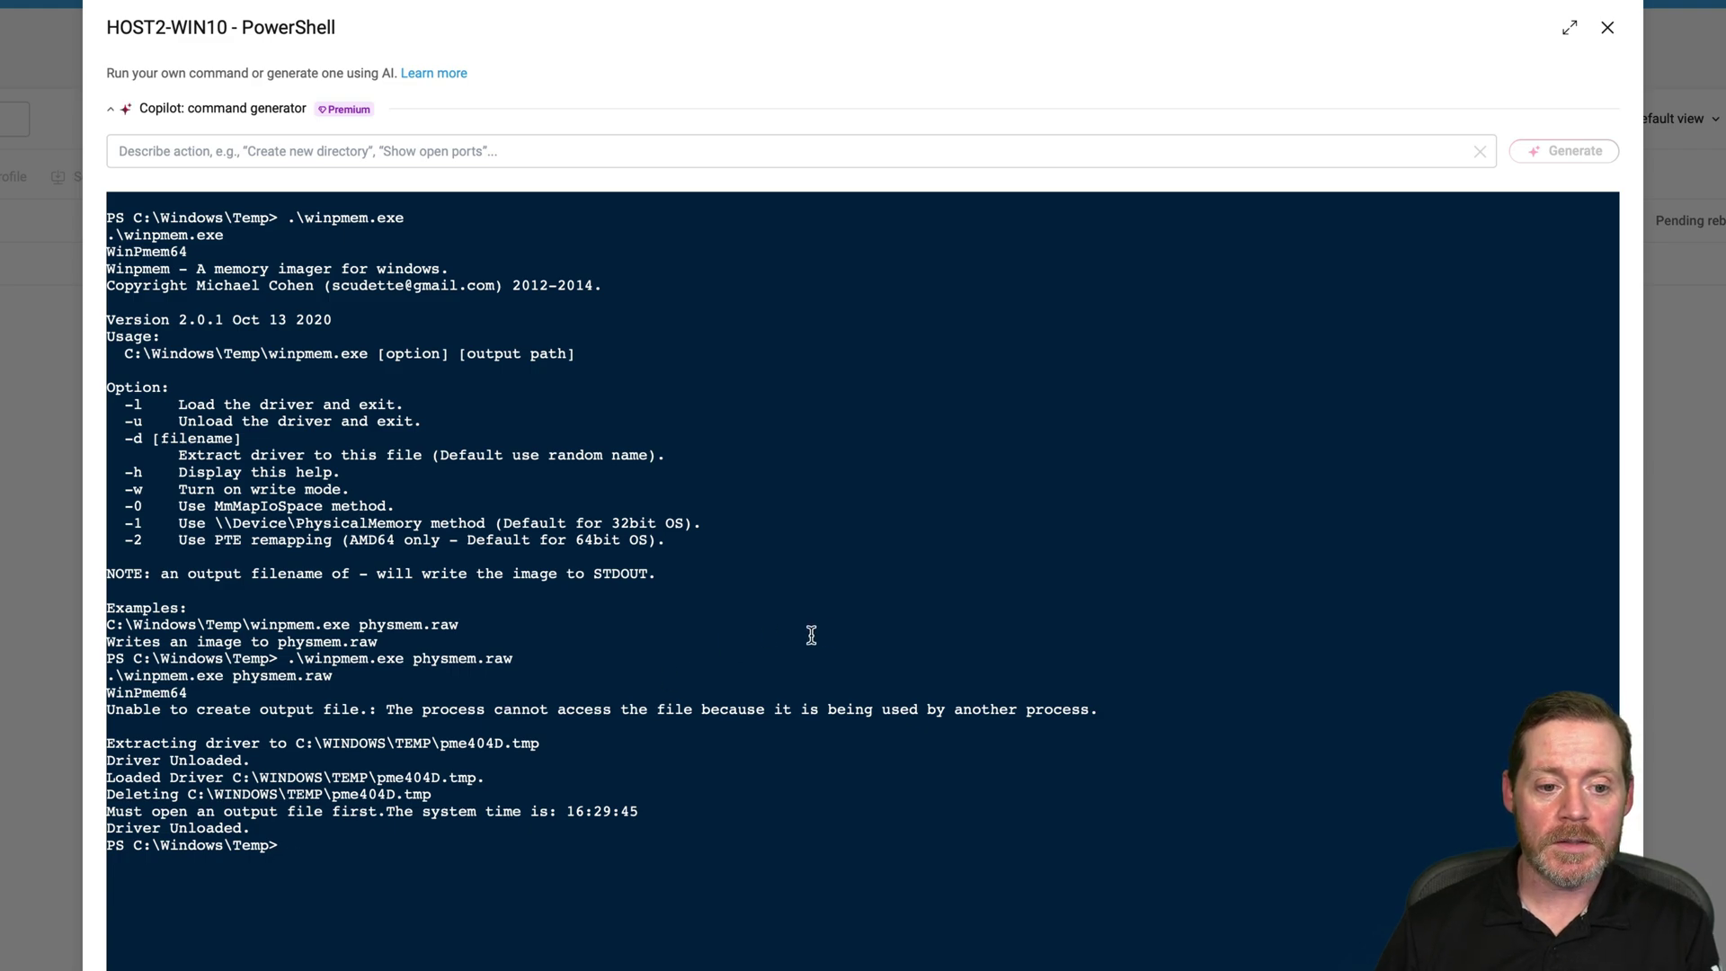
- Rerun the WinPmem capture command with the output file changed to physmem2.raw
key(Up)
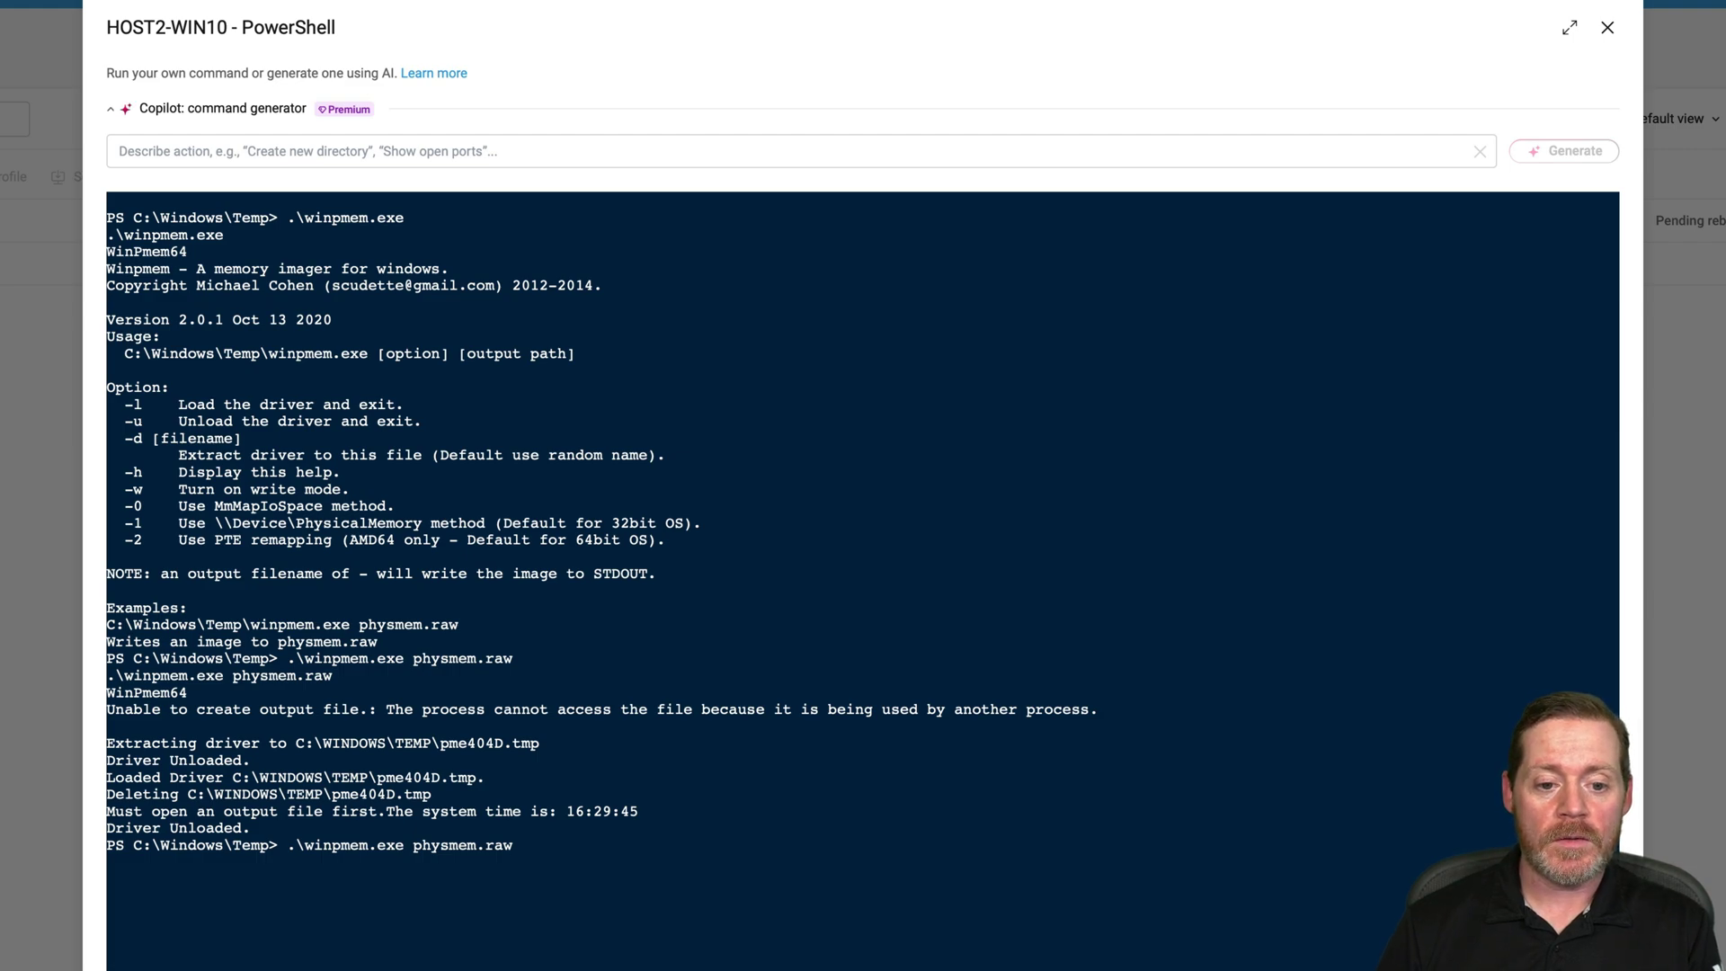
key(Left)
key(Left)
key(Left)
key(Left)
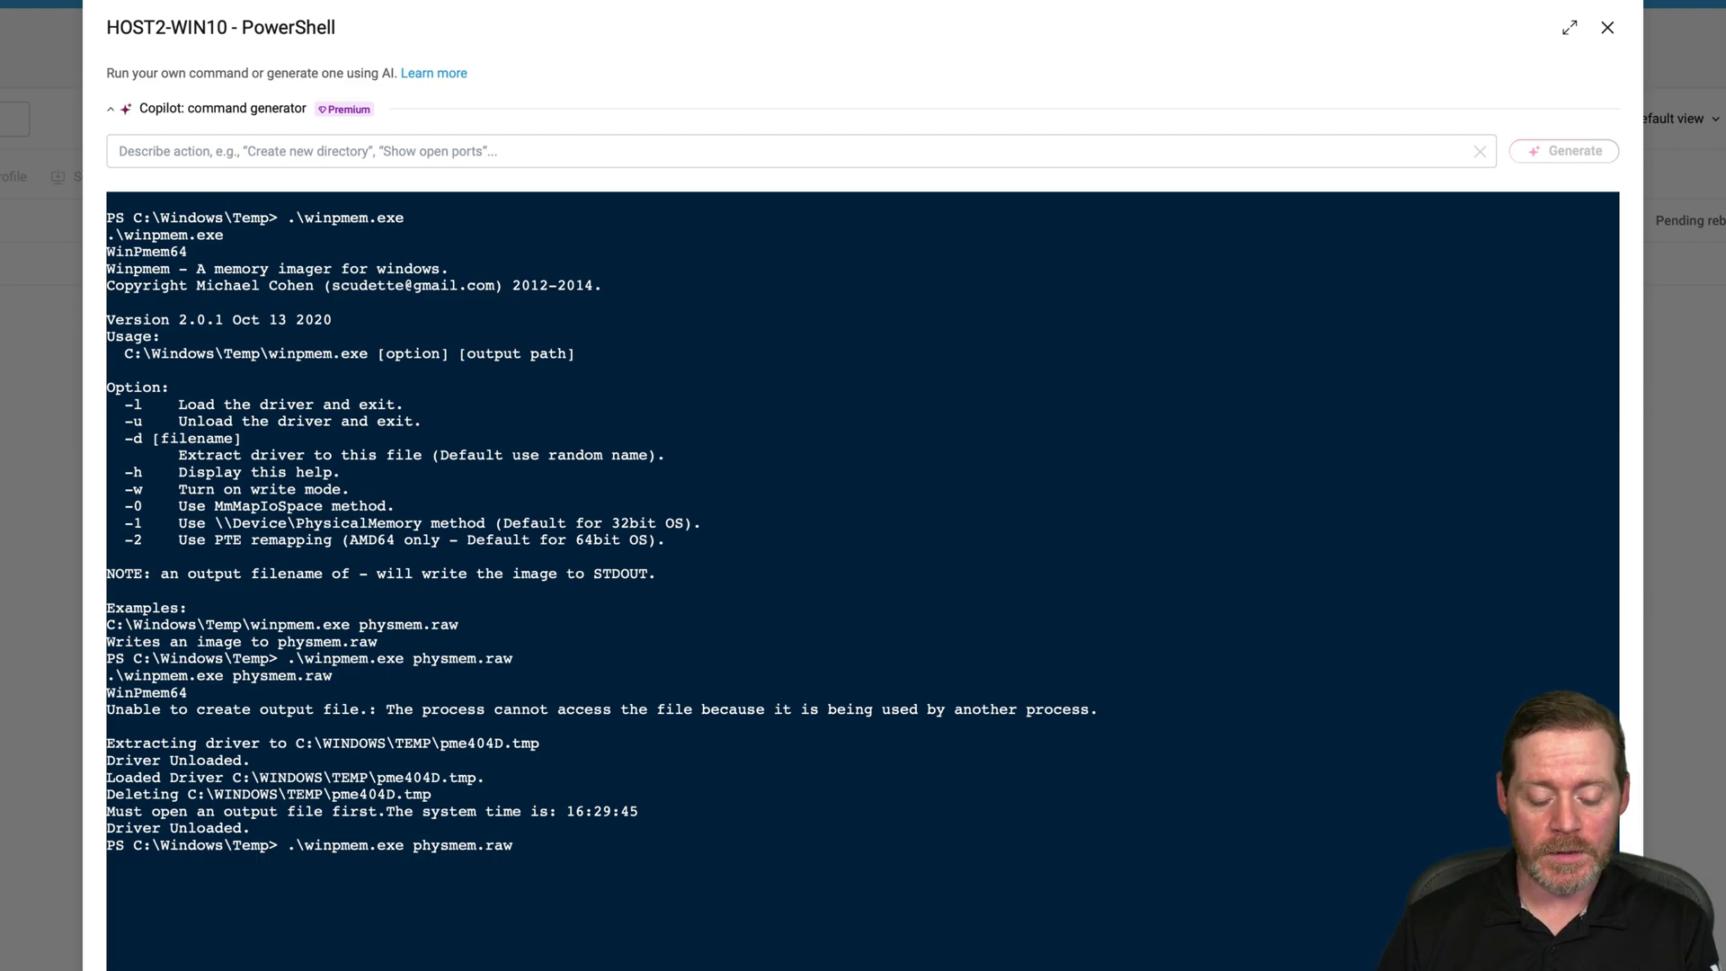
text(2)
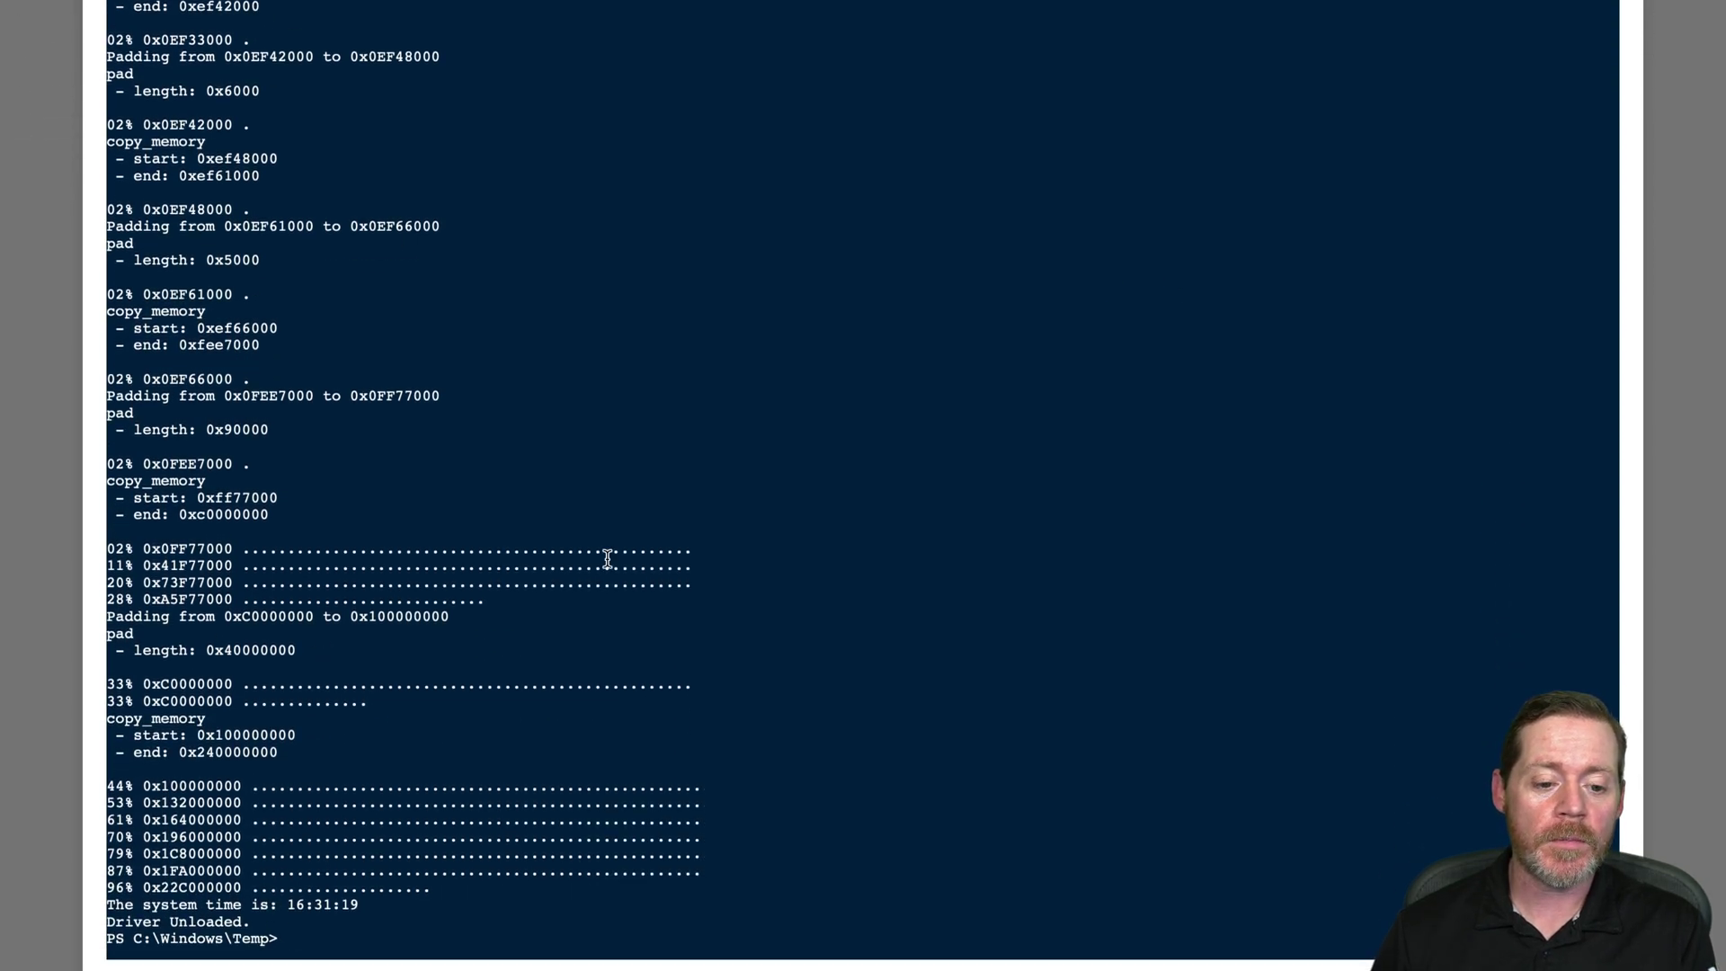
- Clear the console, list the contents of C:\Windows\Temp with dir, and check for physmem2.raw and its size
text(cl)
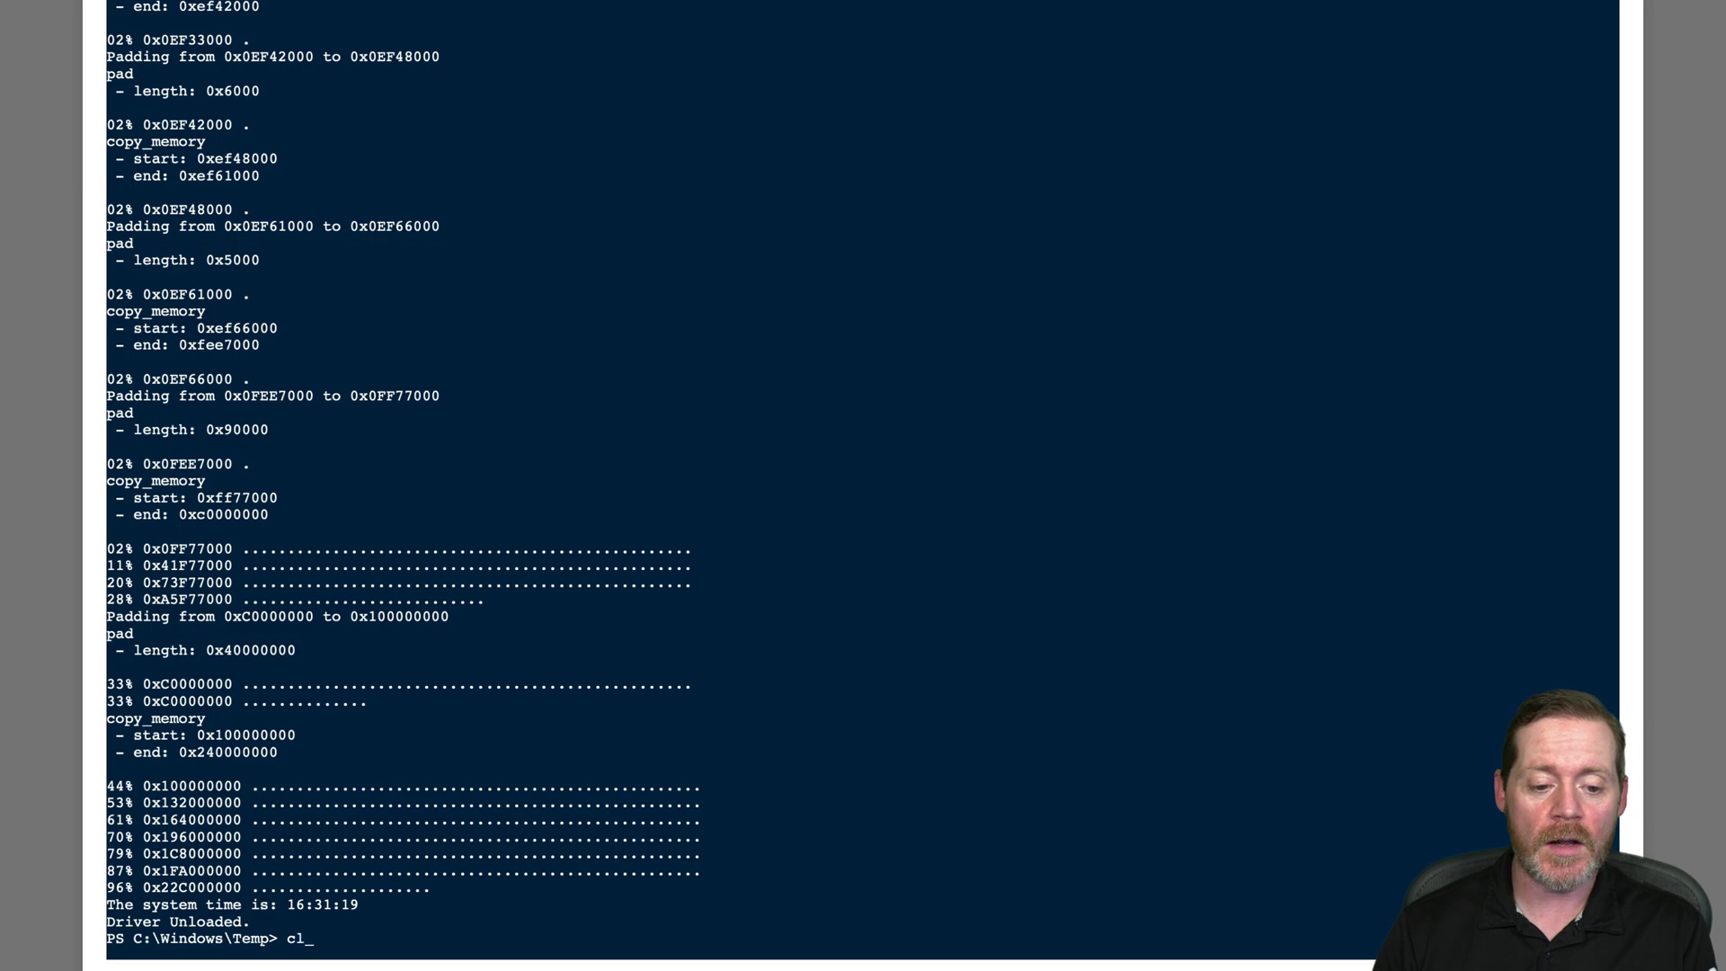
key(BackSpace)
key(BackSpace)
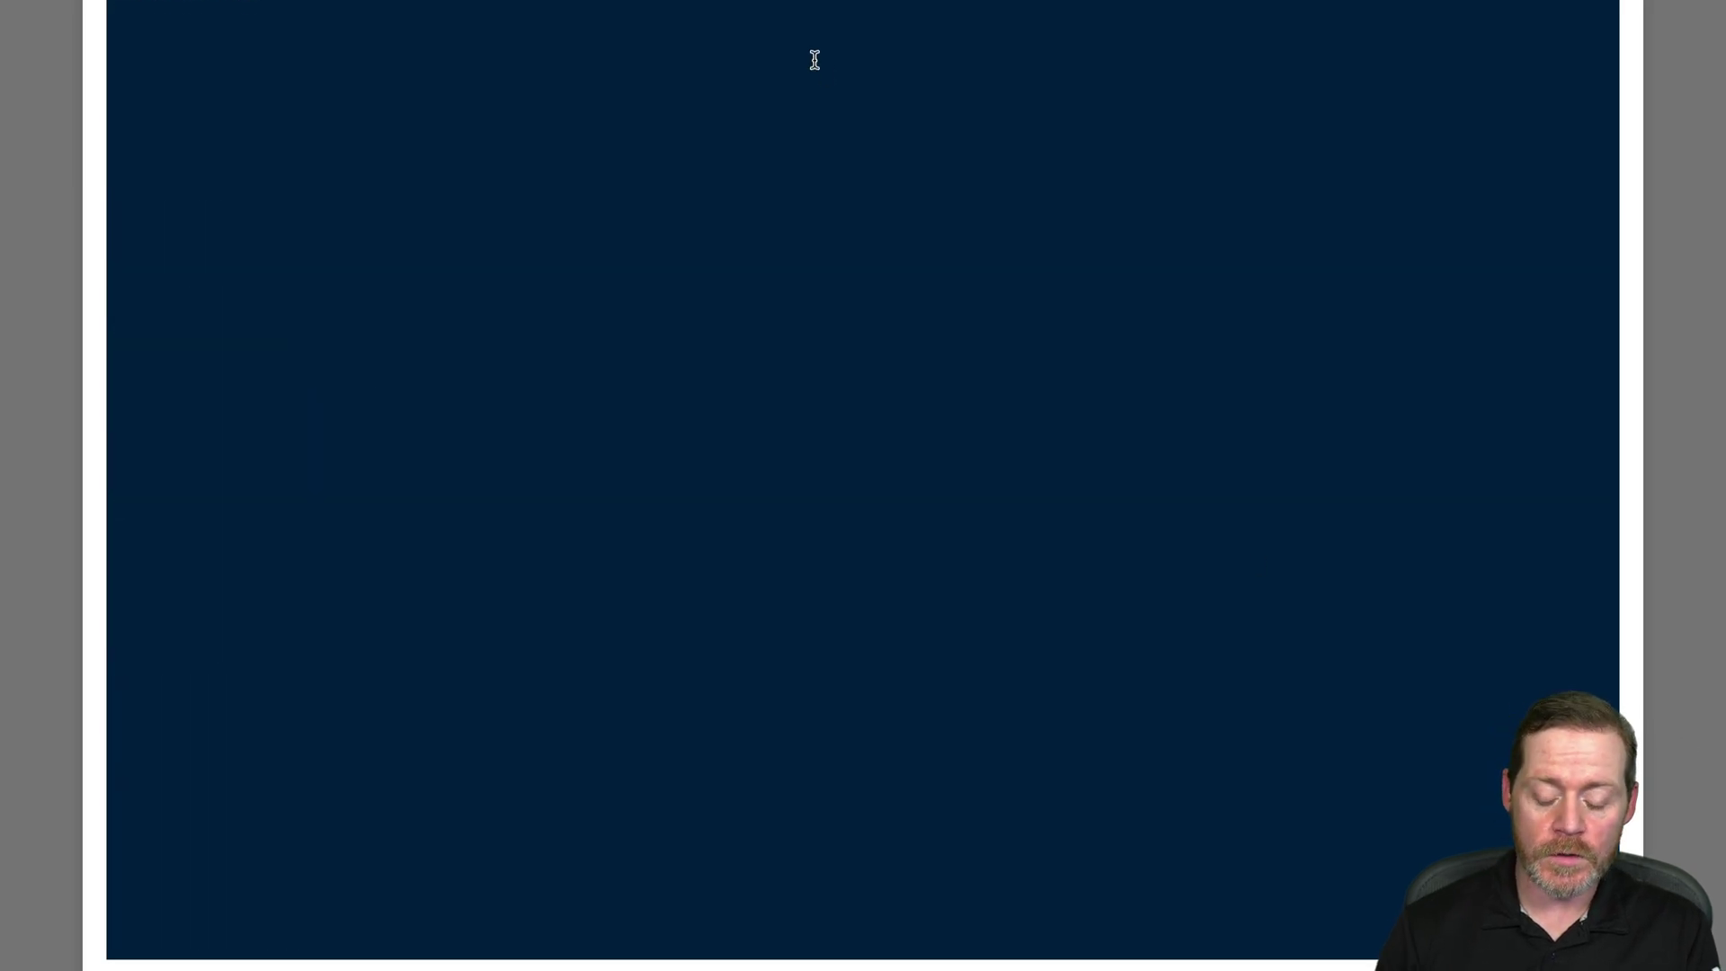
text(dir)
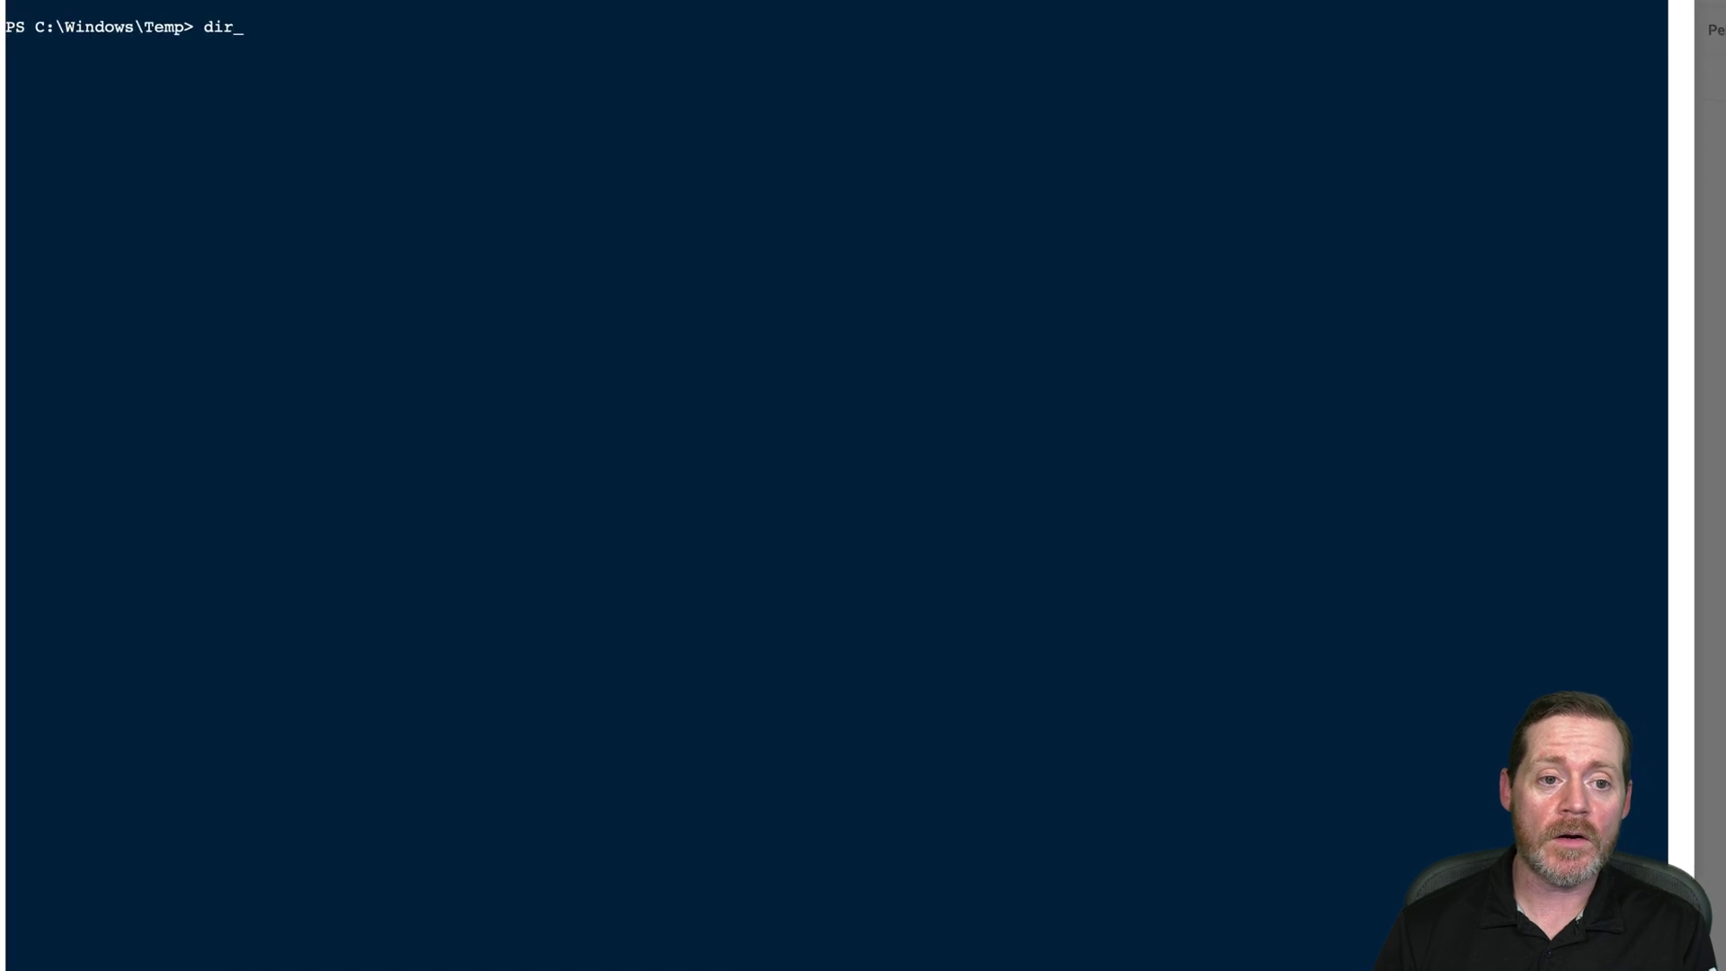
key(Return)
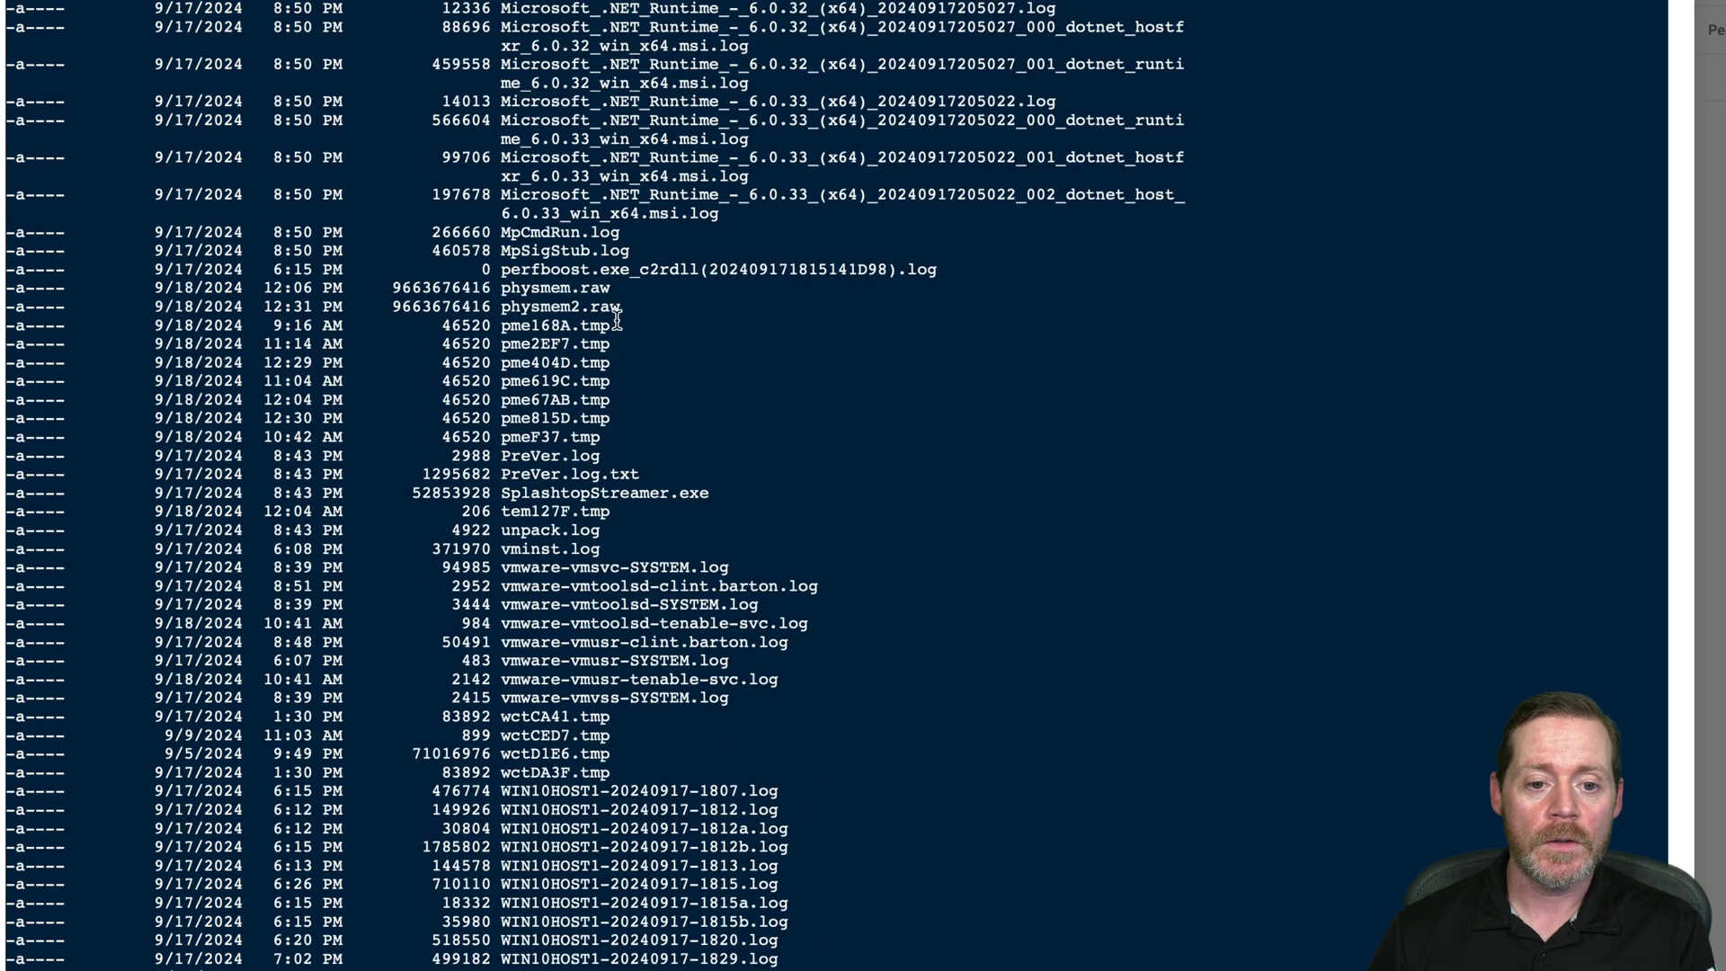
drag(618, 306, 383, 307)
click(692, 314)
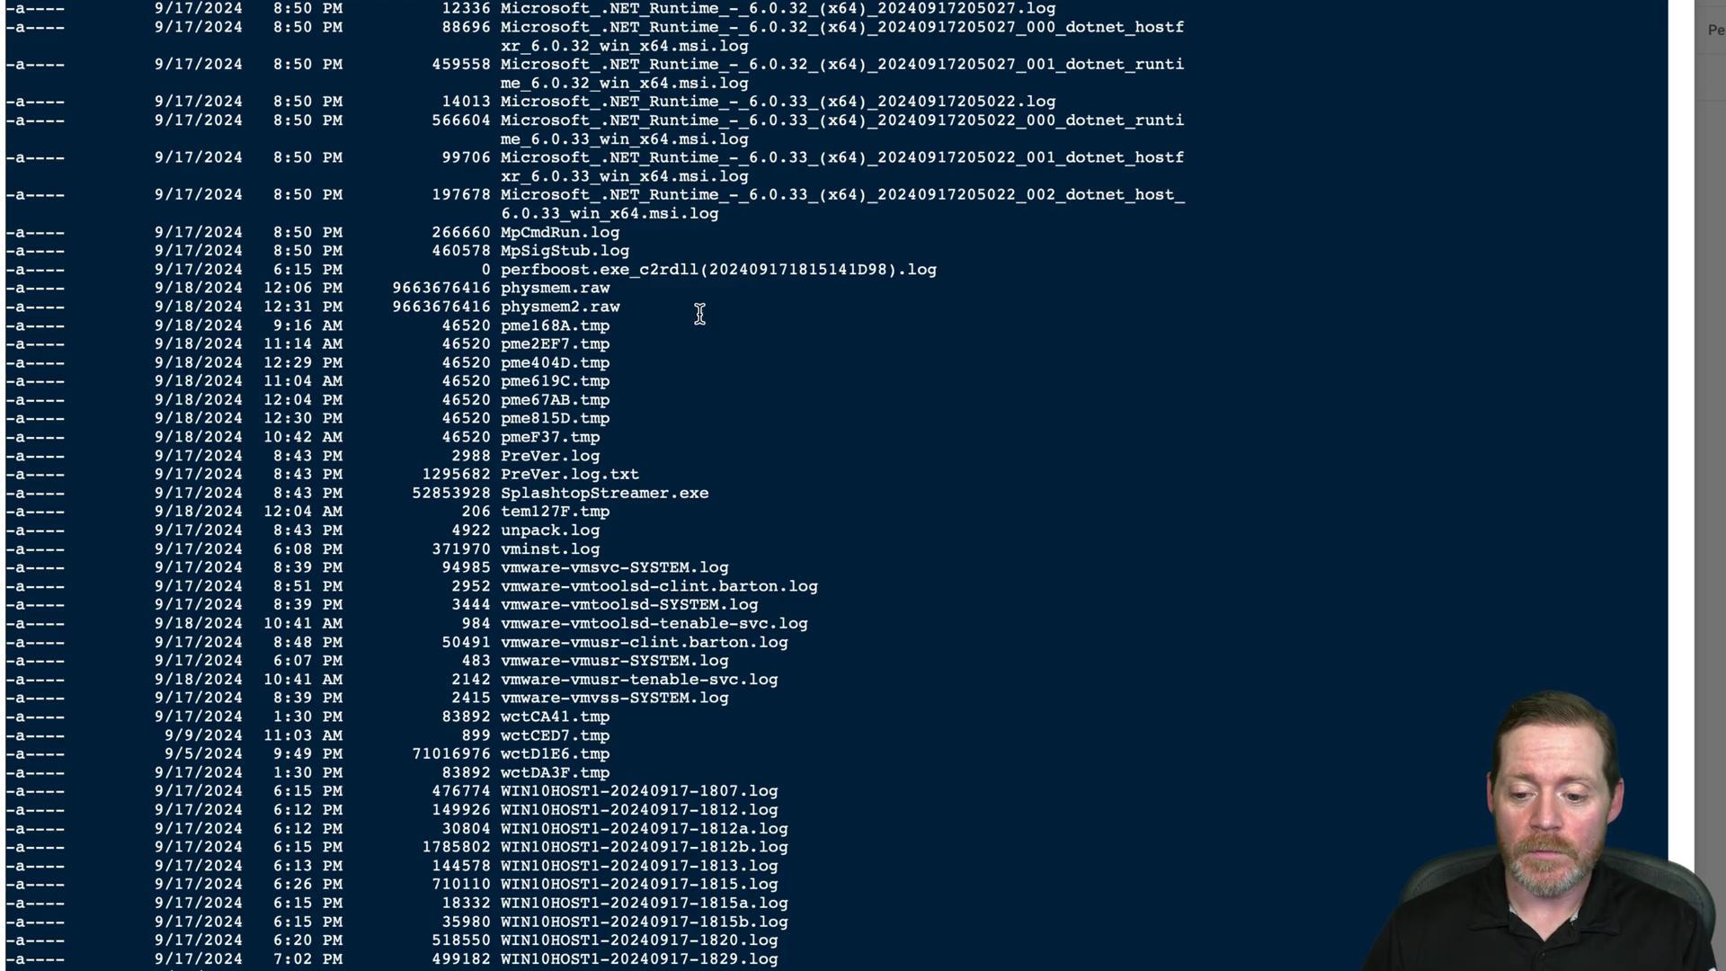
- Paste and run the Install-Module commands for AWS.Tools.Installer and AWS.Tools.S3 with the -Force option in a cleared console
key(Return)
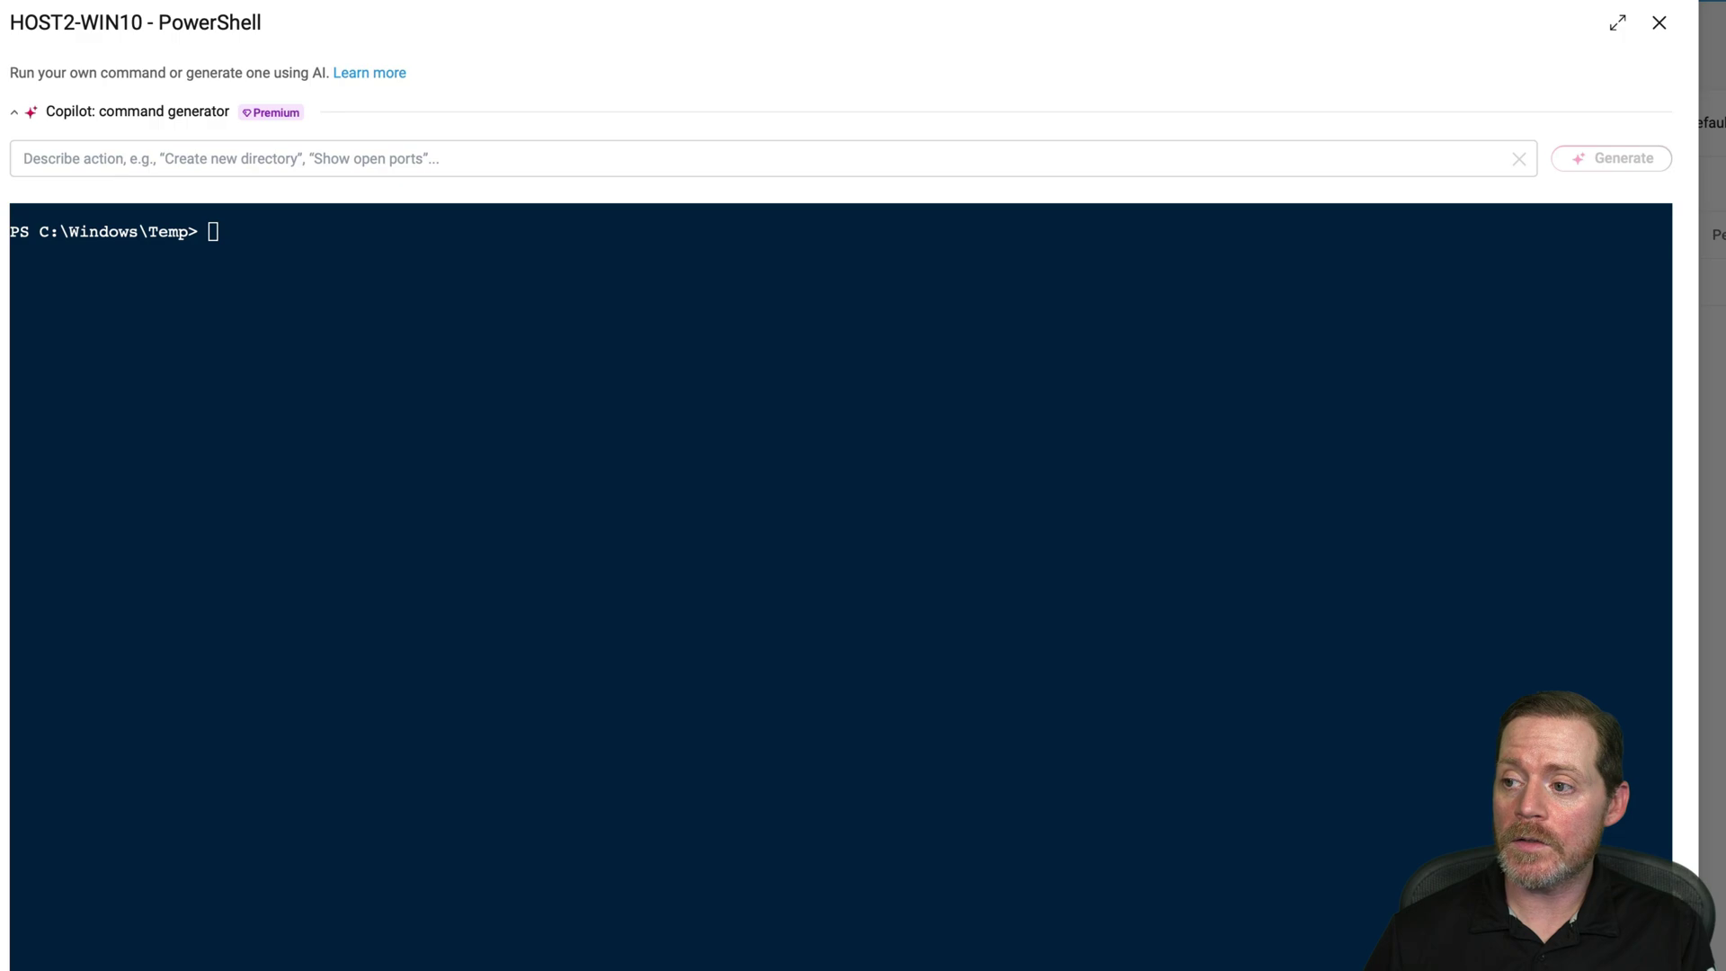
right_click(266, 271)
click(320, 295)
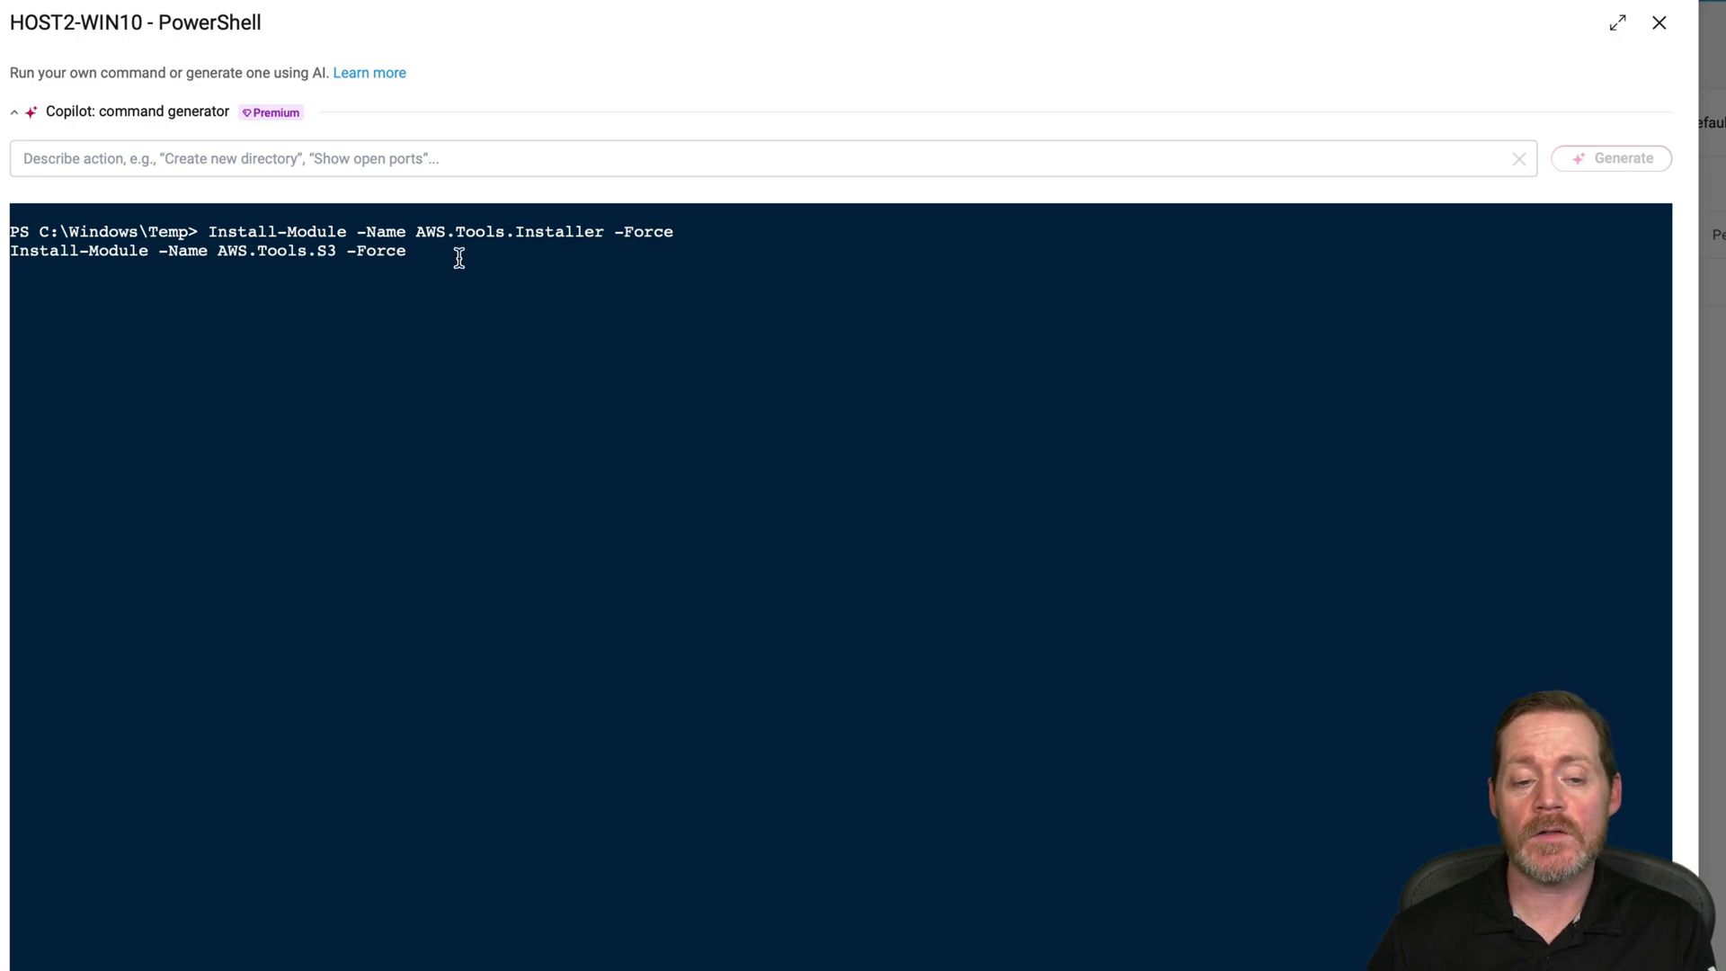
key(Return)
text(Install-Module -Name AWS.Tools.Installer -Force)
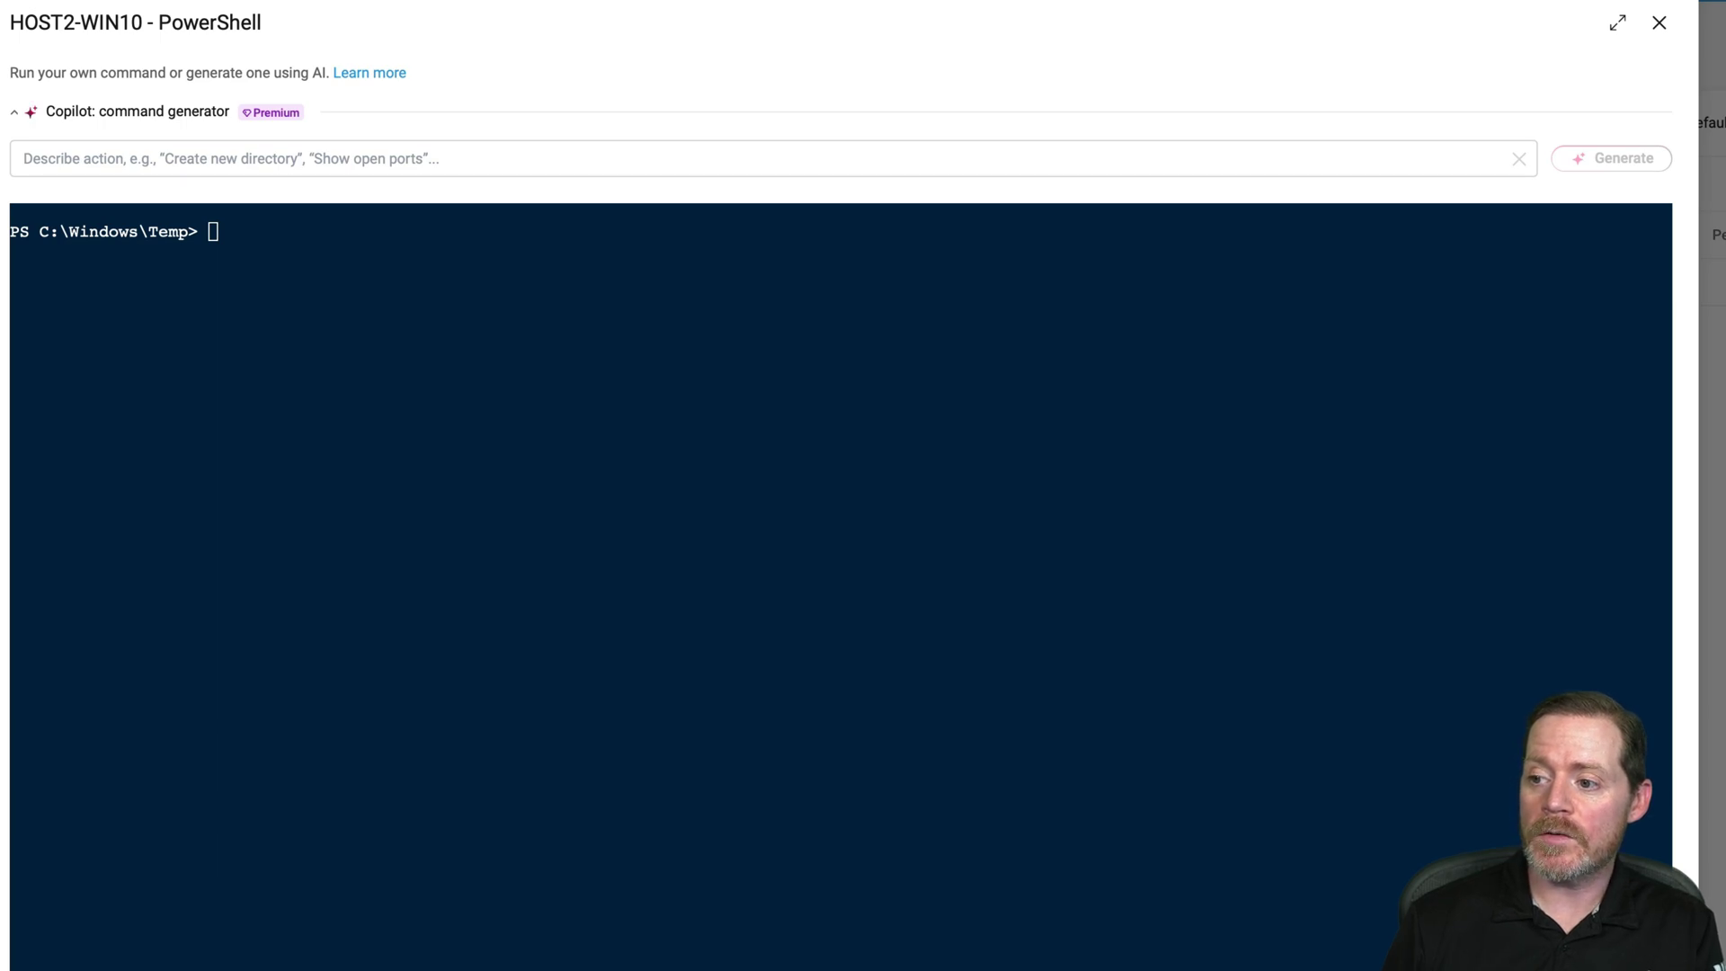
- Paste a Write-S3Object command for C:\Windows\Temp\physmem.raw that uses variables for the bucket, region, access key and secret key
right_click(271, 254)
click(293, 275)
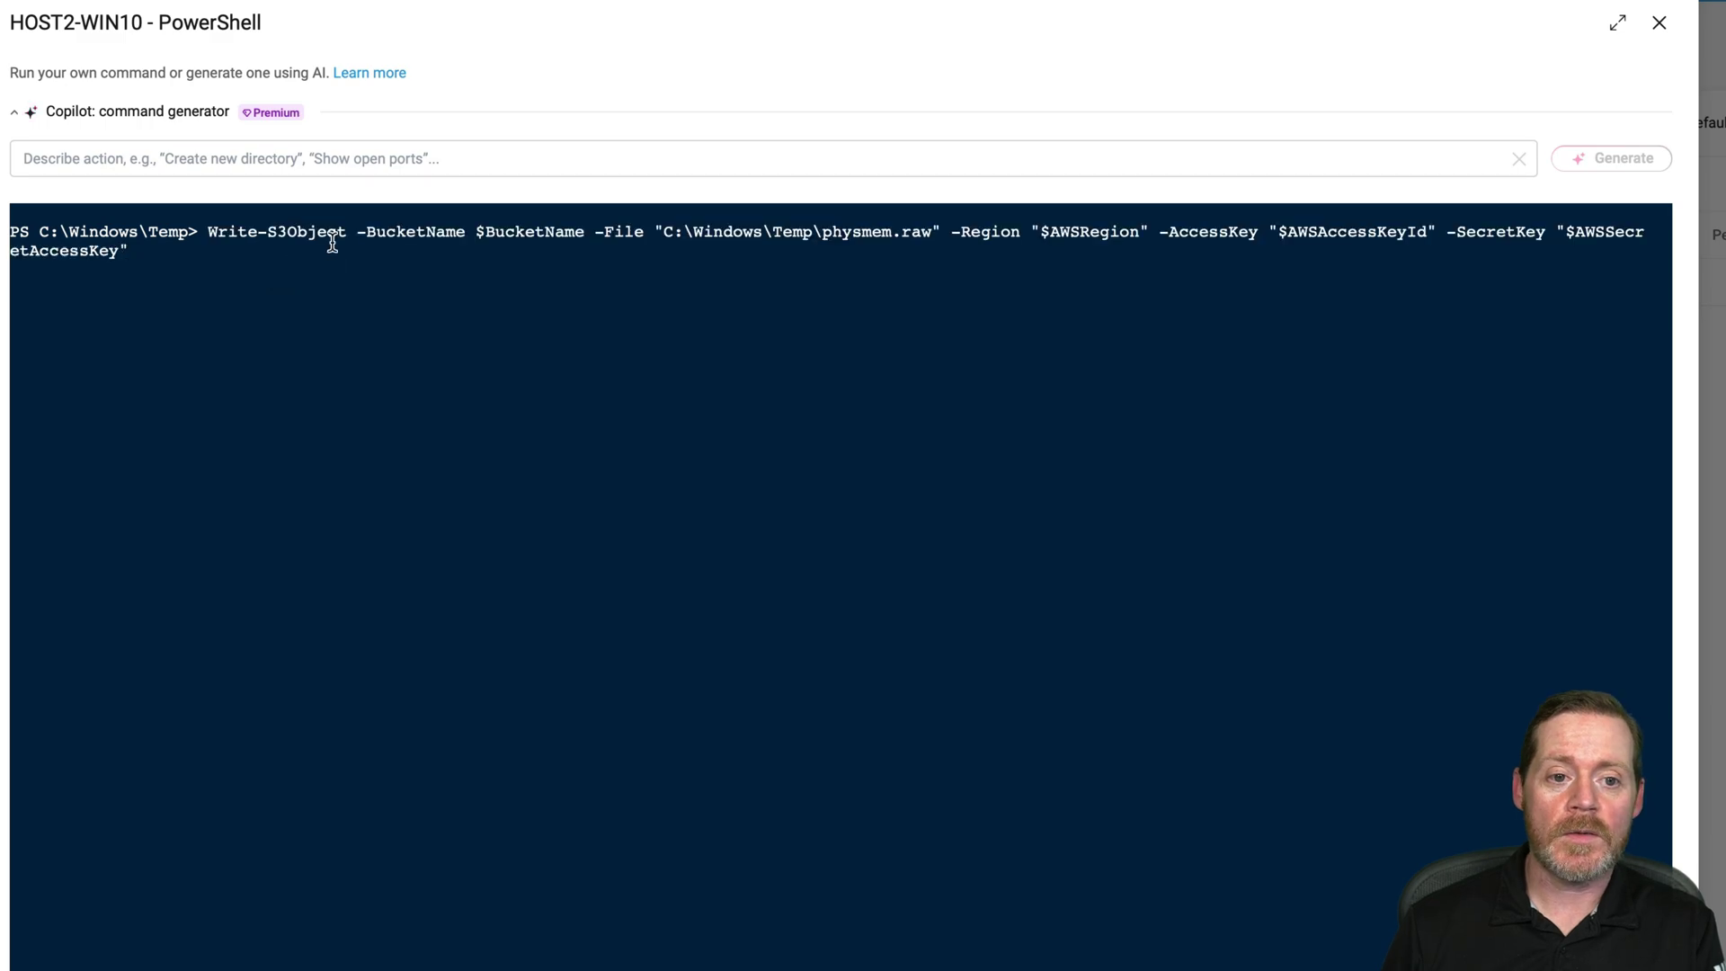
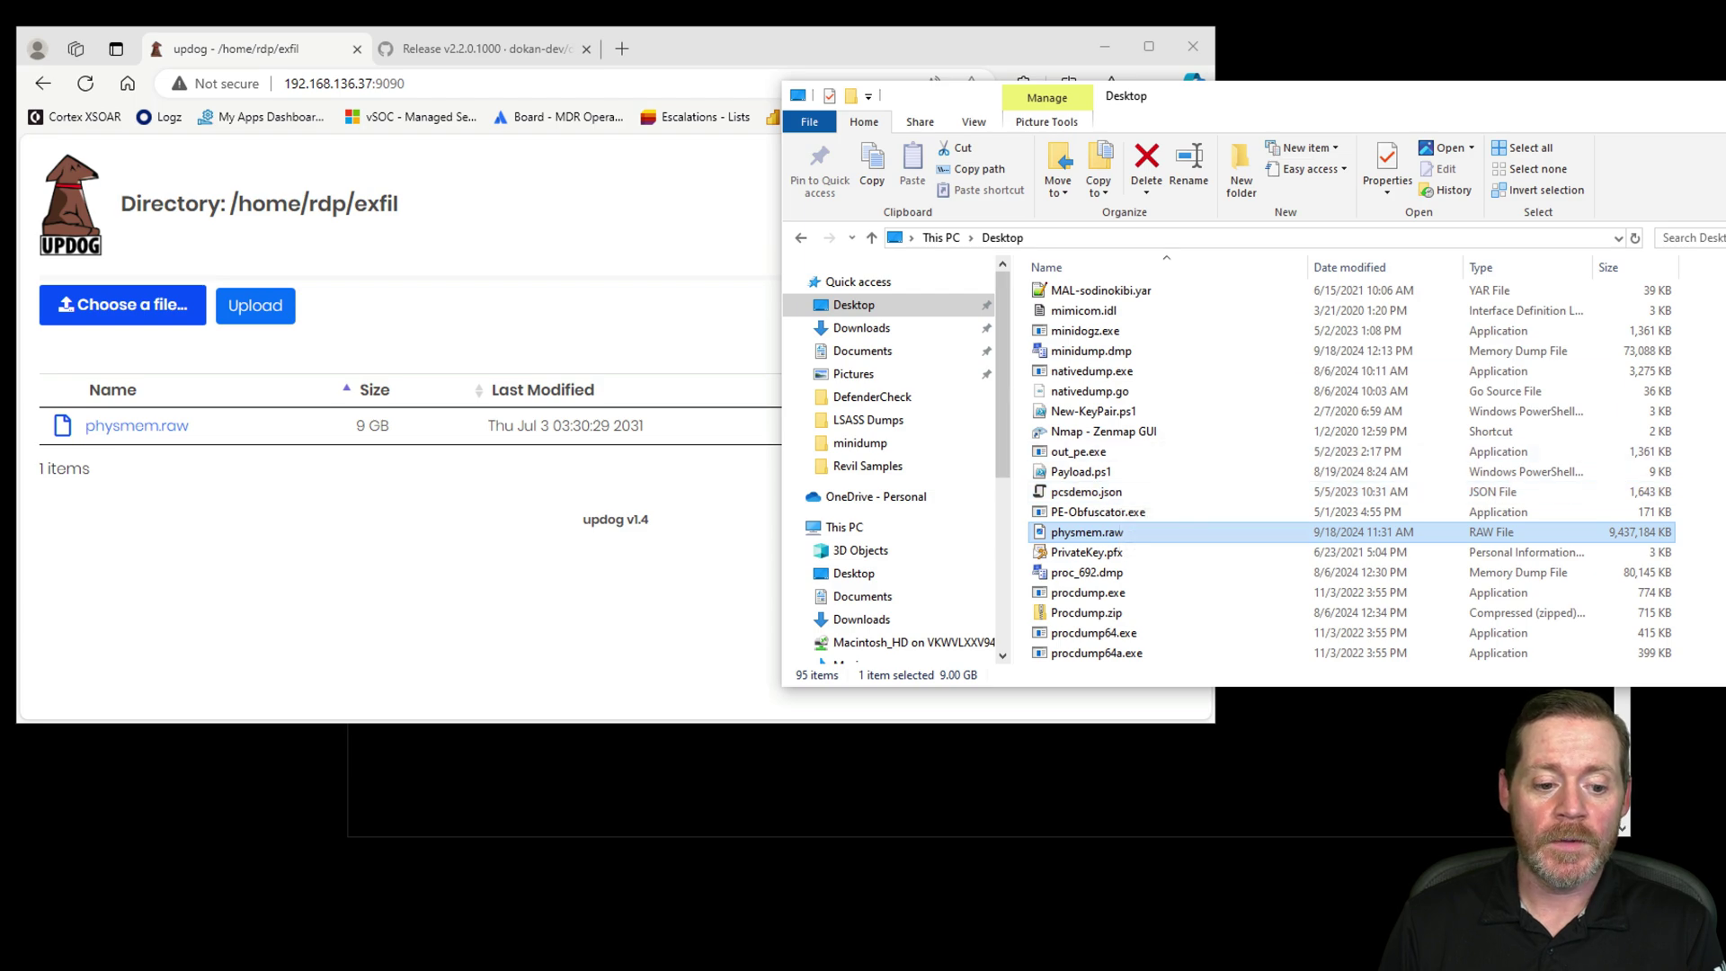
- Switch to the administrator Command Prompt and mount physmem.raw from the Desktop using memprocfs.exe with the -f option
key(alt+Tab)
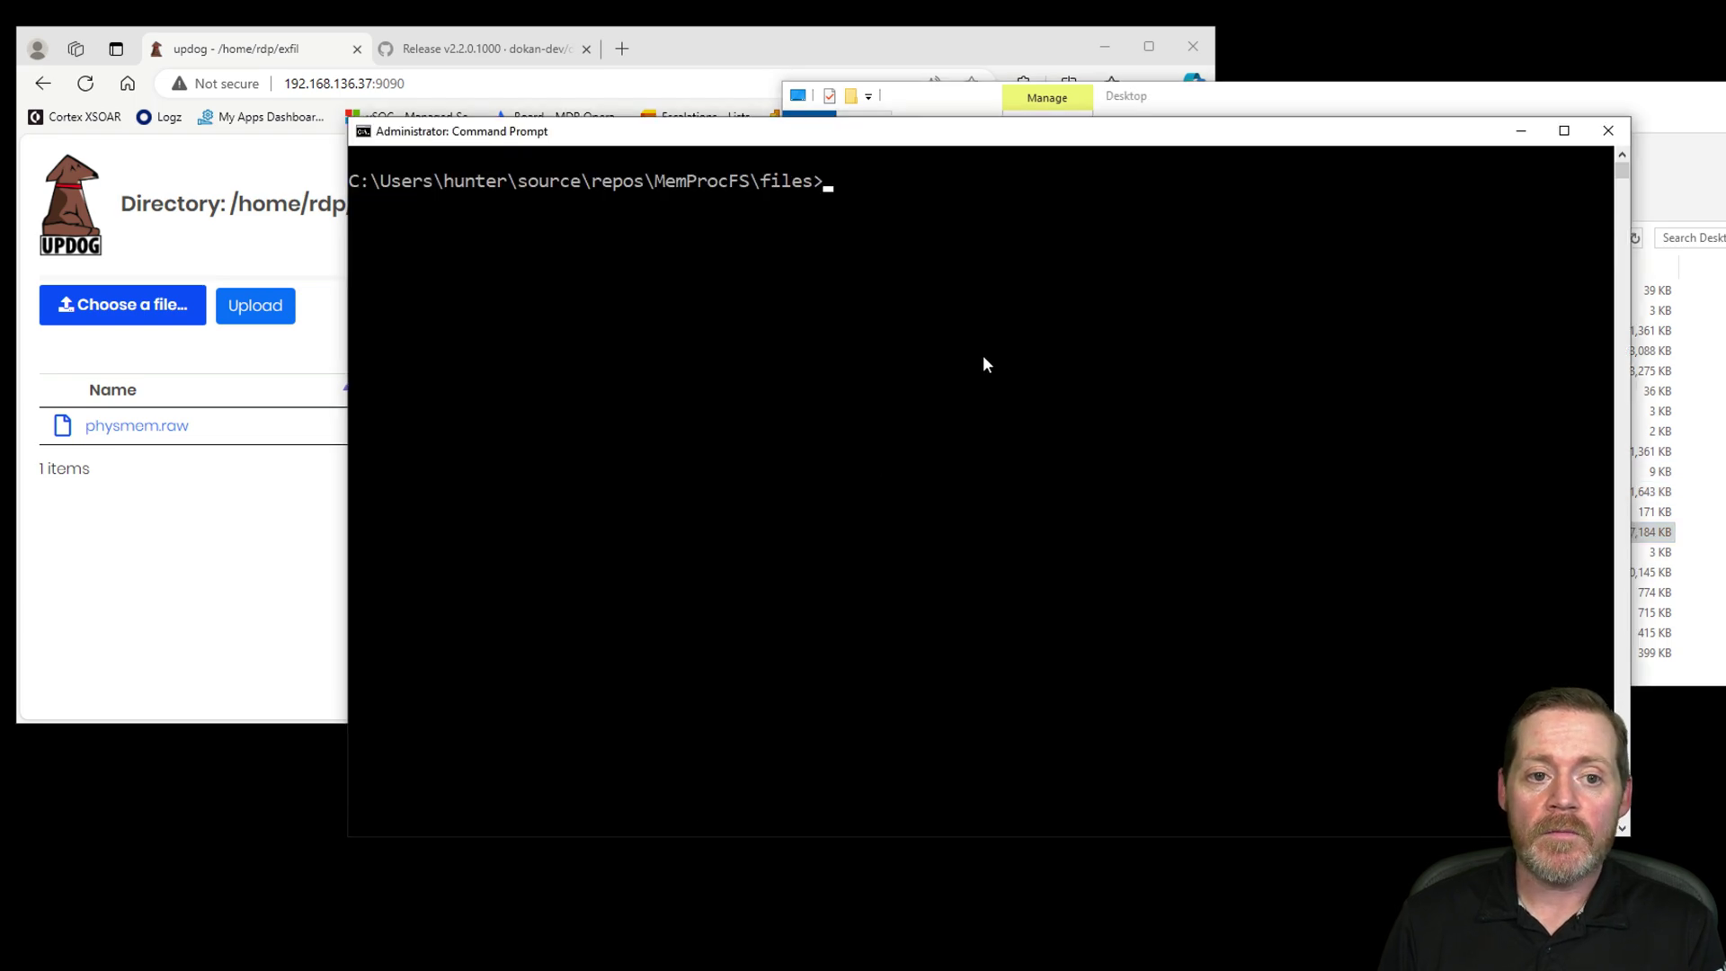
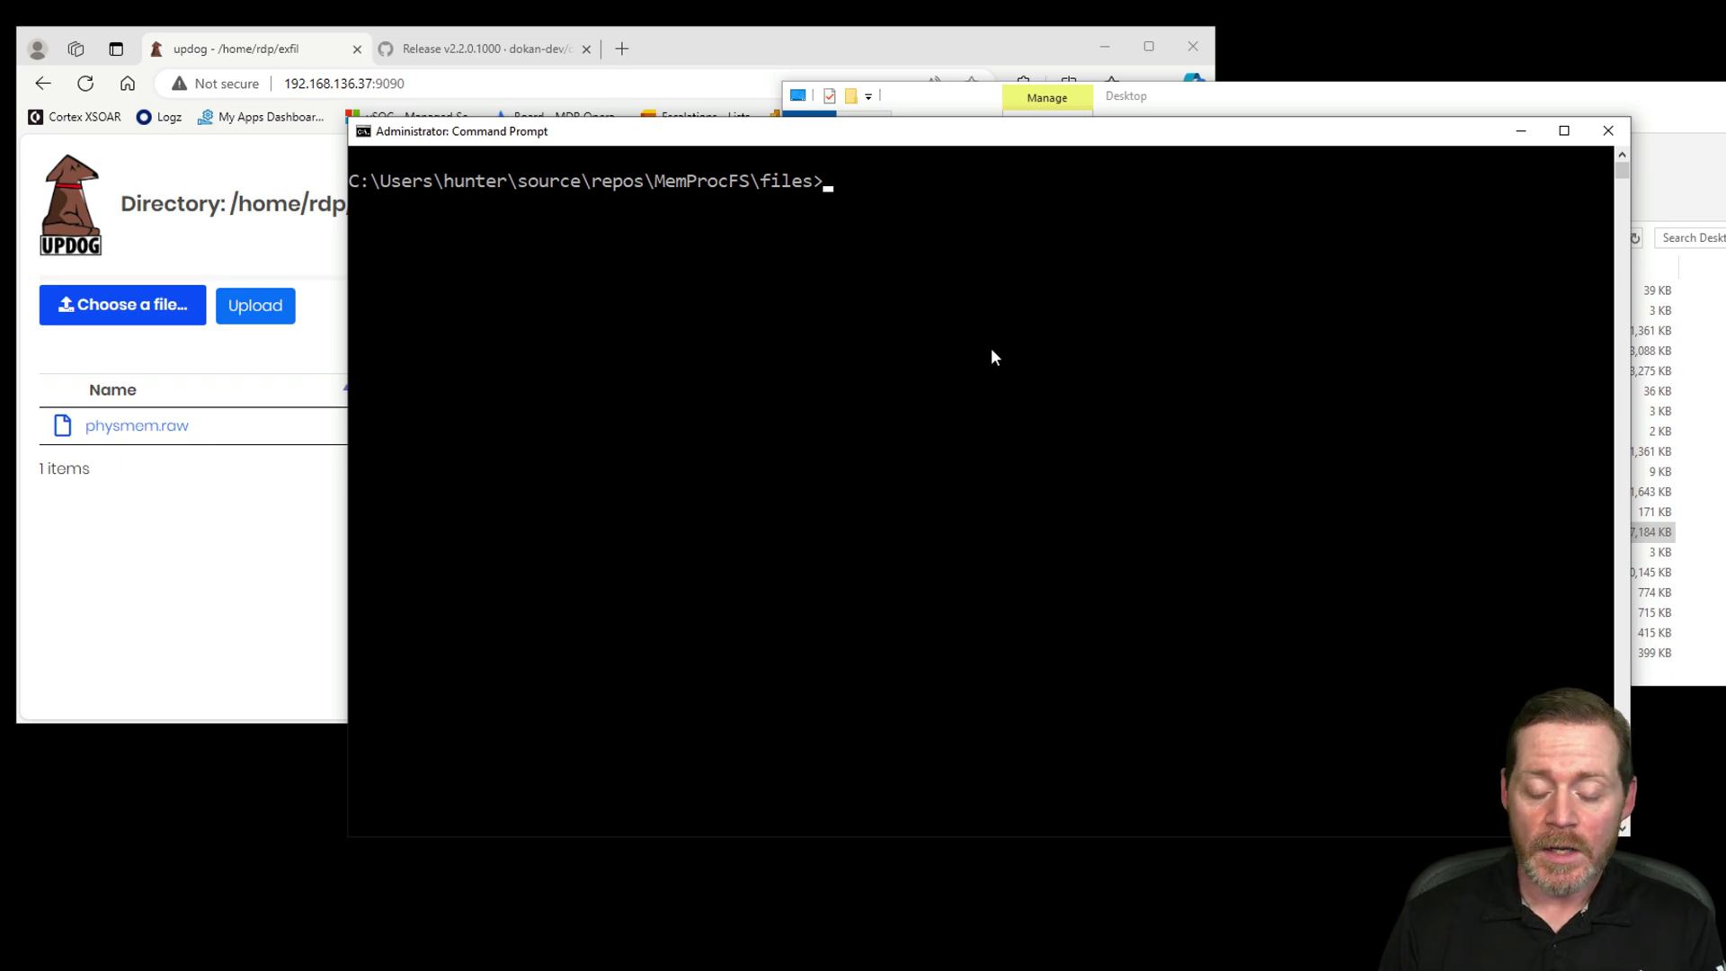
text(memprocfs.exe -f C:\Users\hunter\Desktop\physmem.raw)
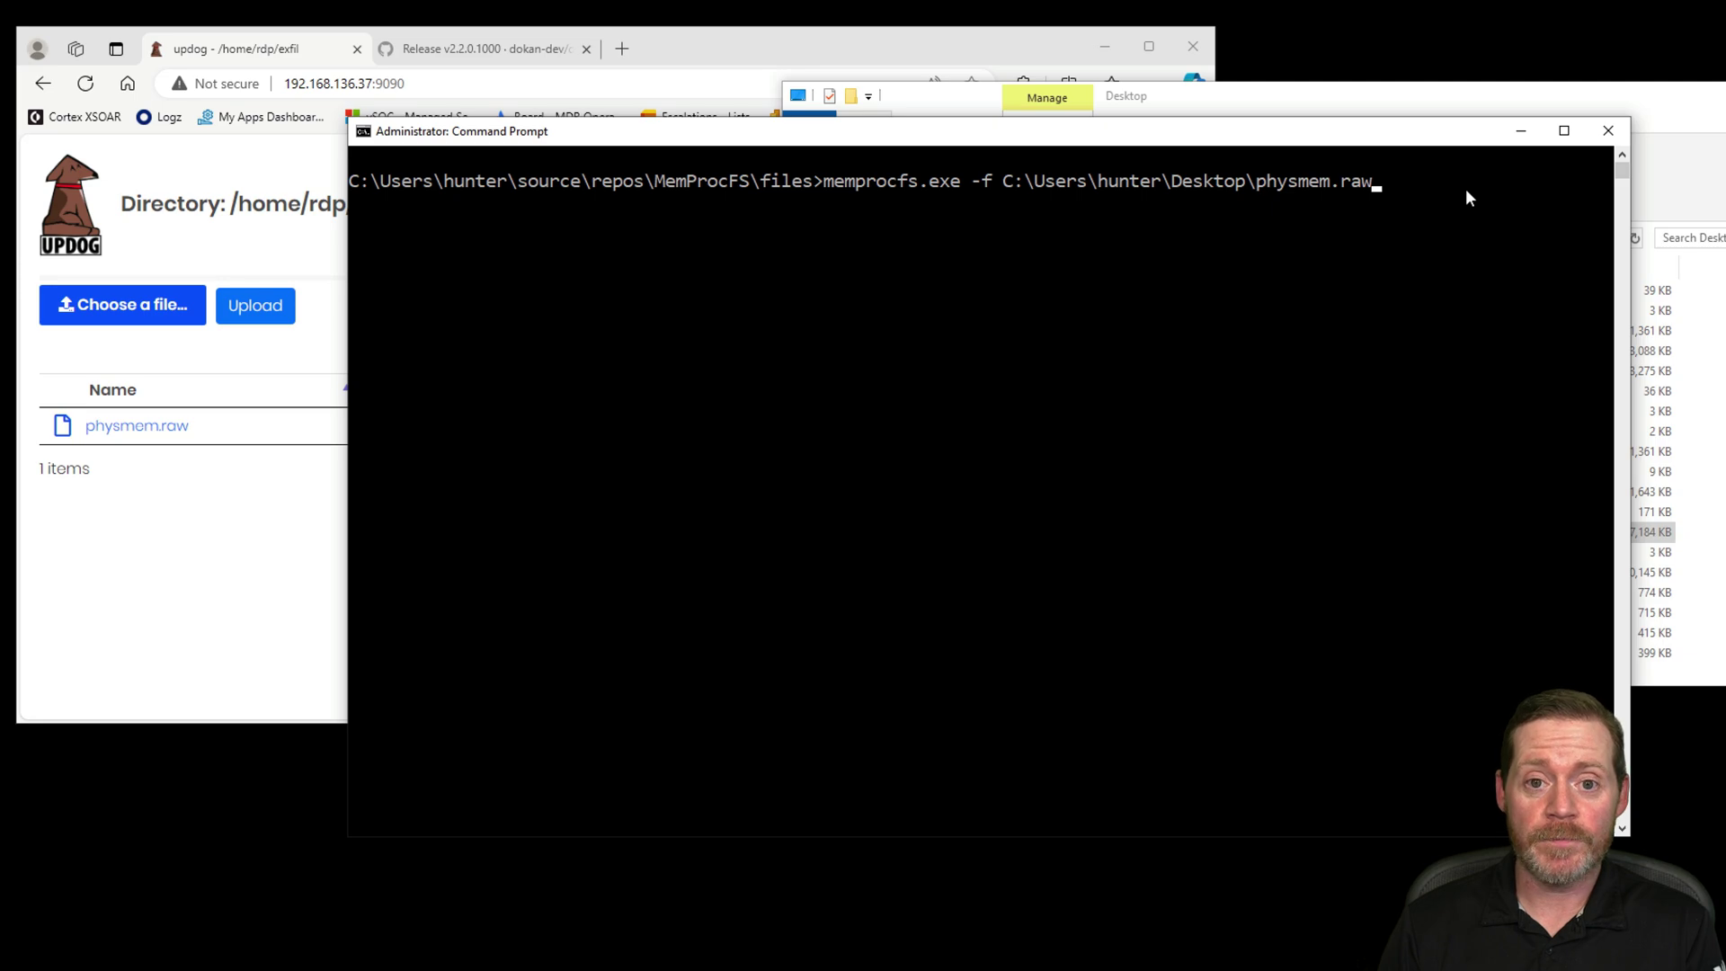
key(Return)
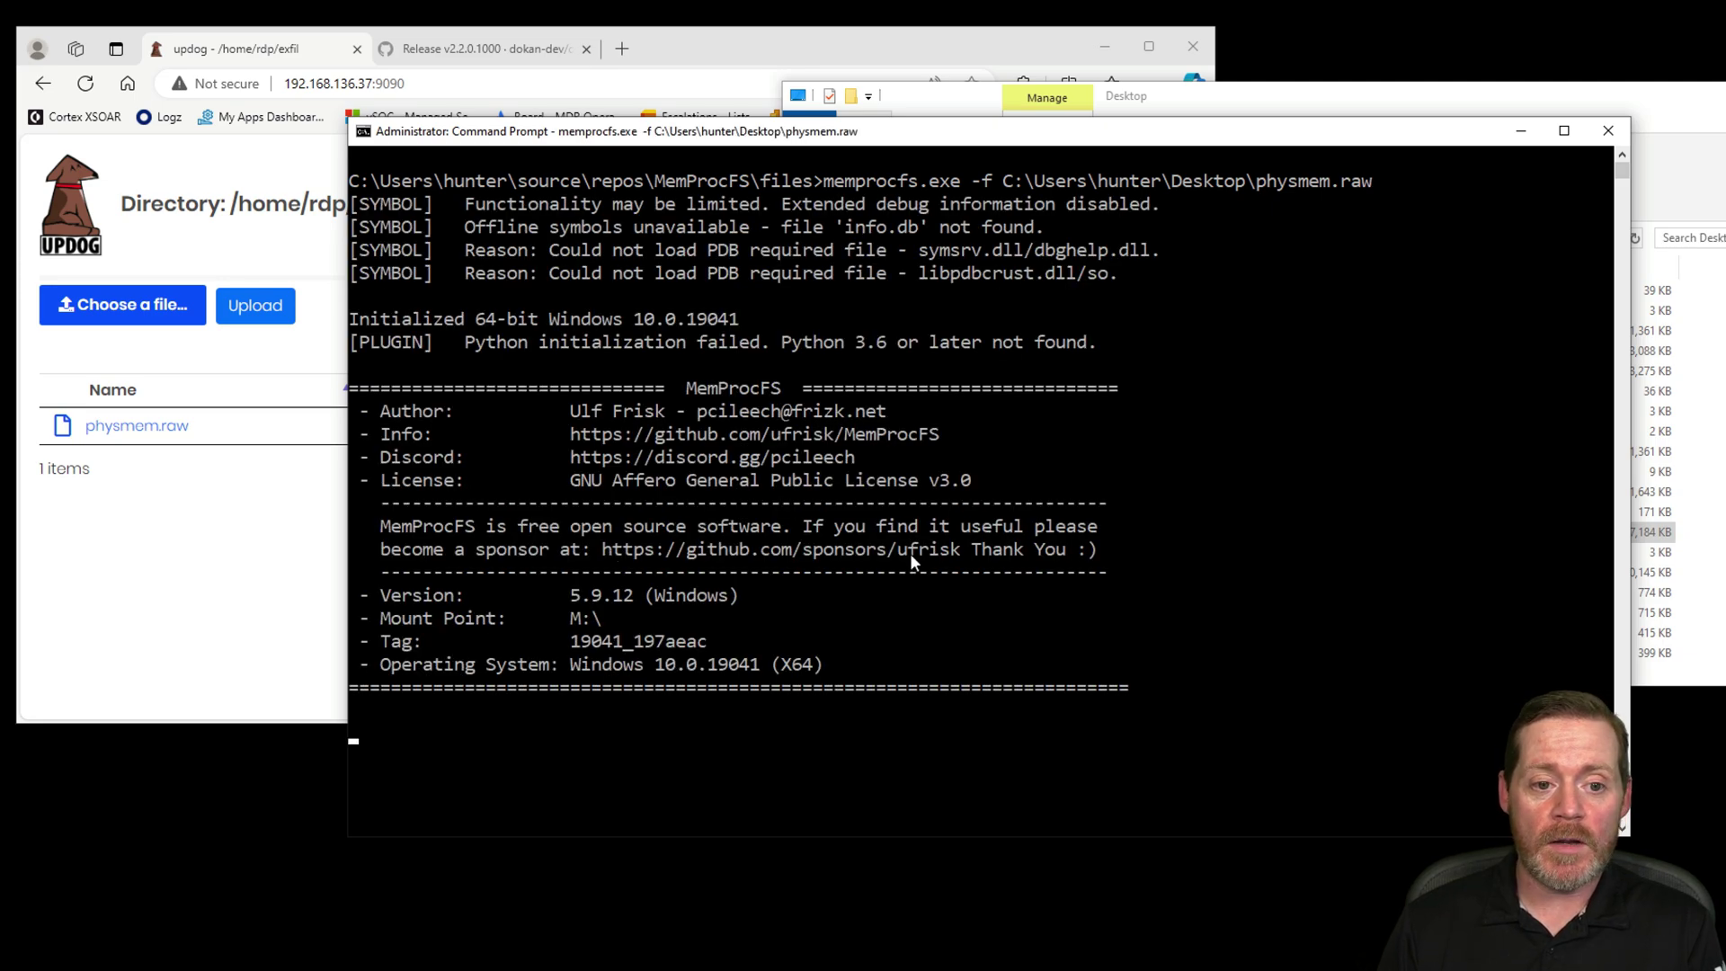
- Switch to File Explorer, open the name folder on the MemProcFS (M:) drive and locate the lsass.exe-716 process folder
click(1659, 99)
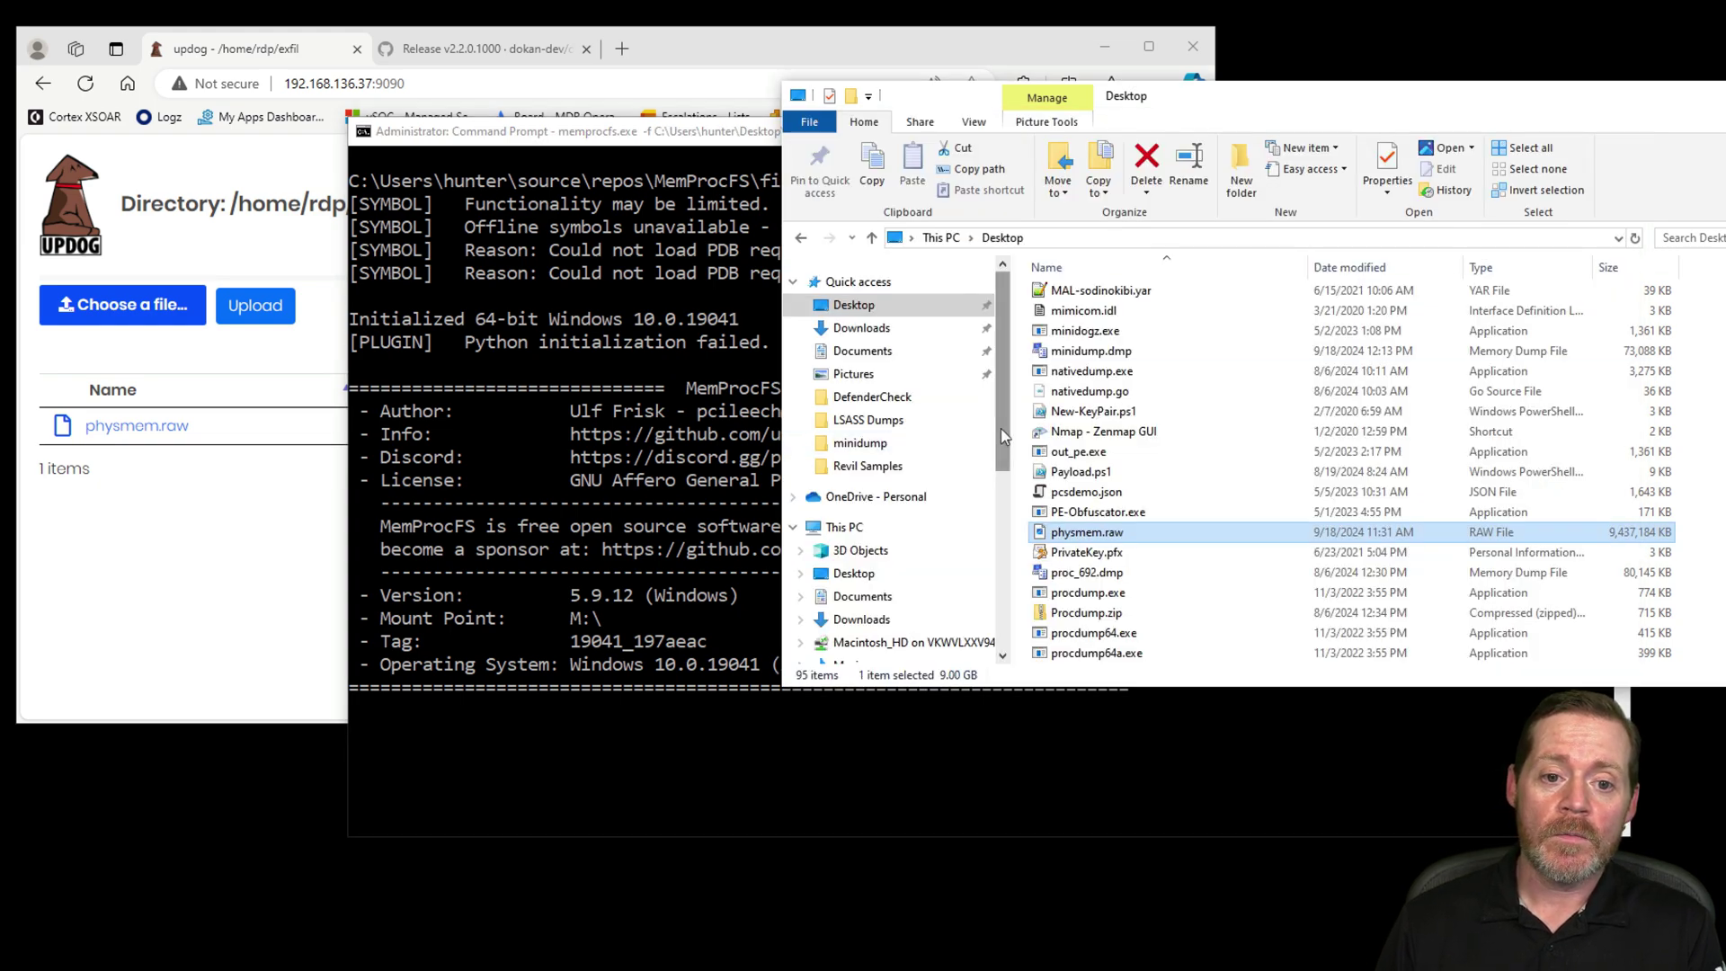
drag(997, 430, 1013, 548)
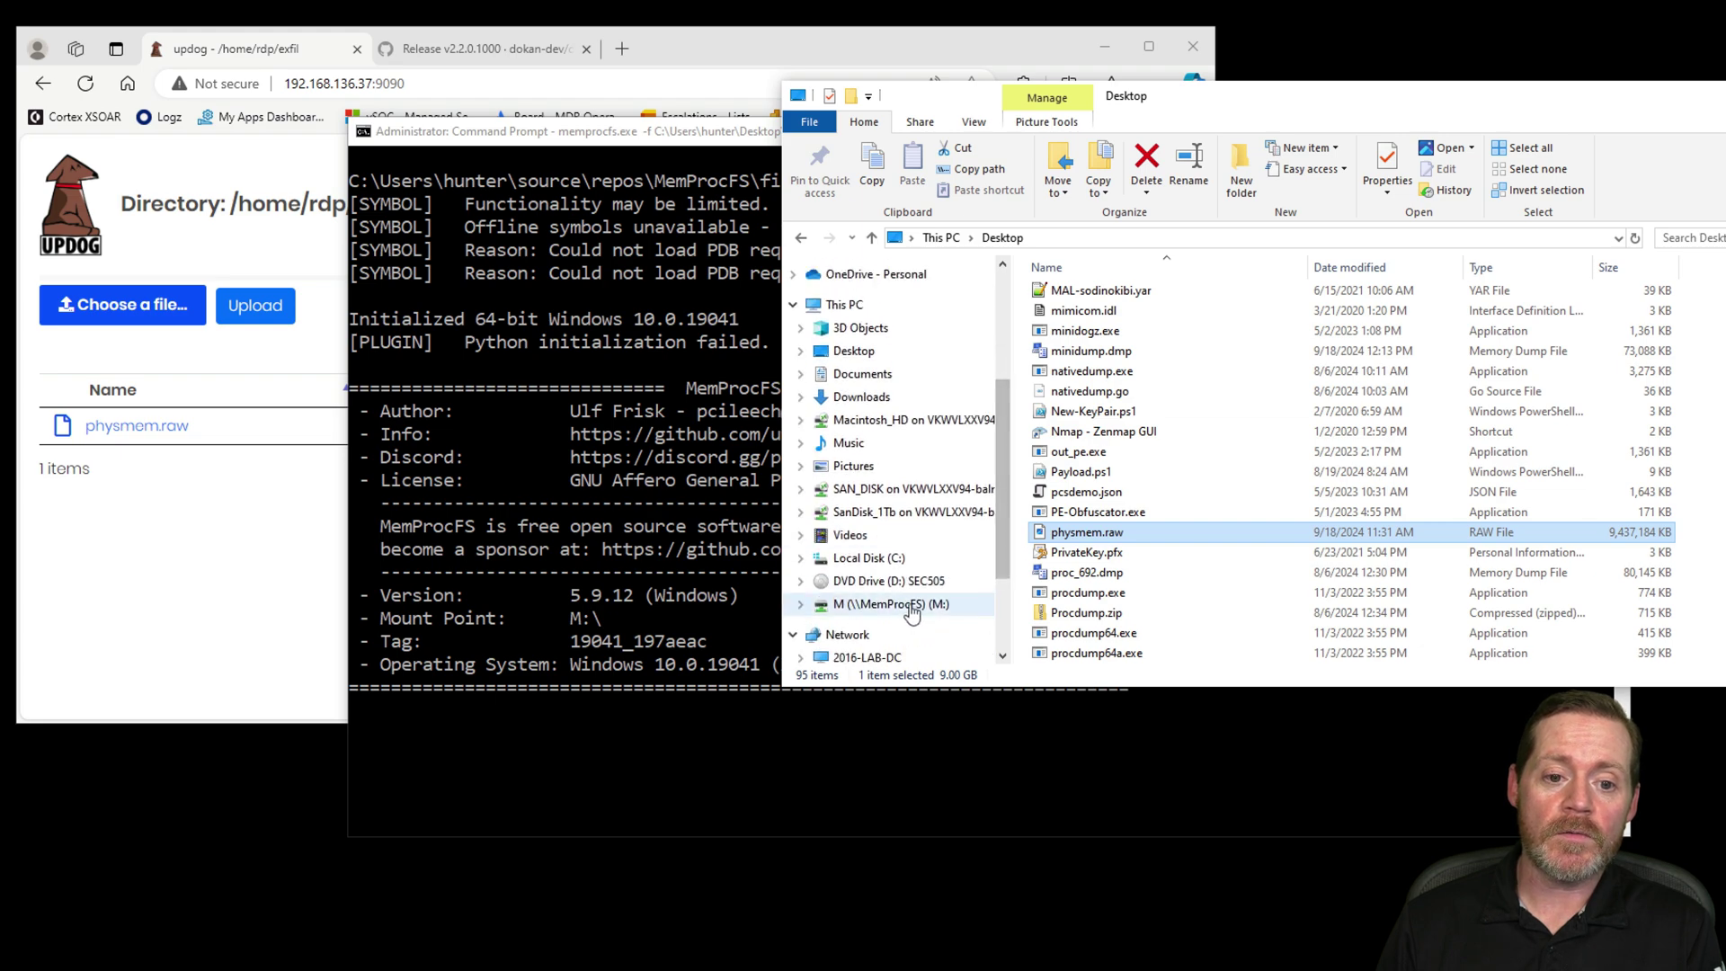
click(911, 607)
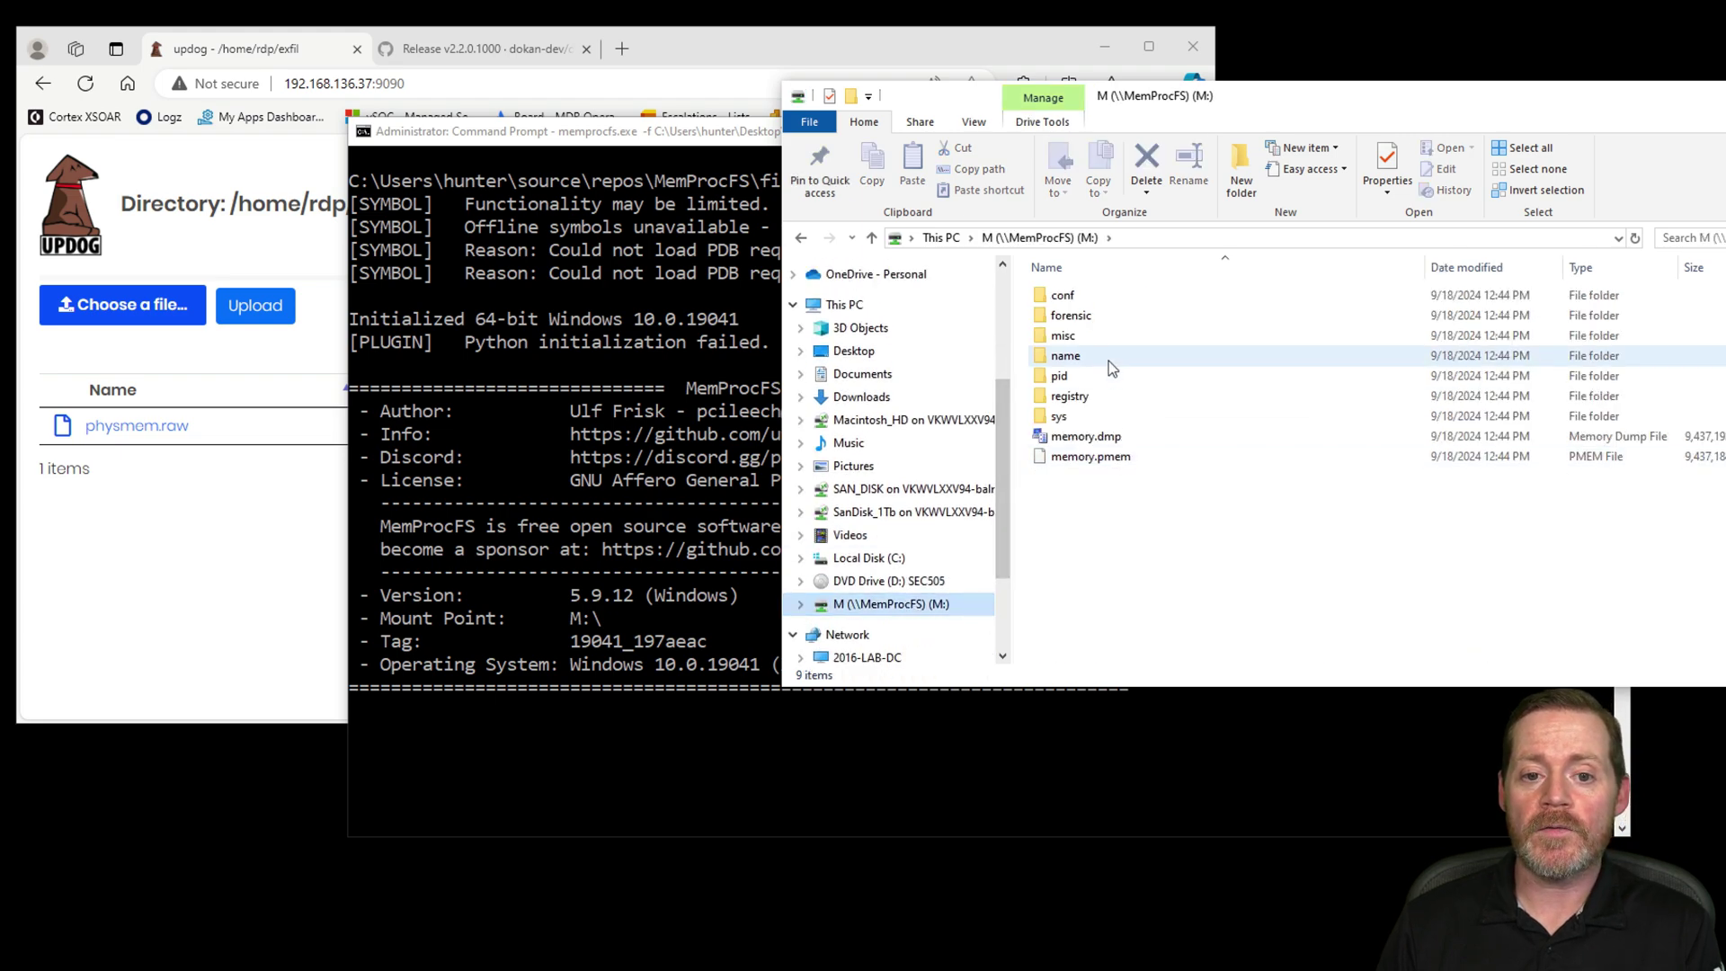
double_click(1065, 356)
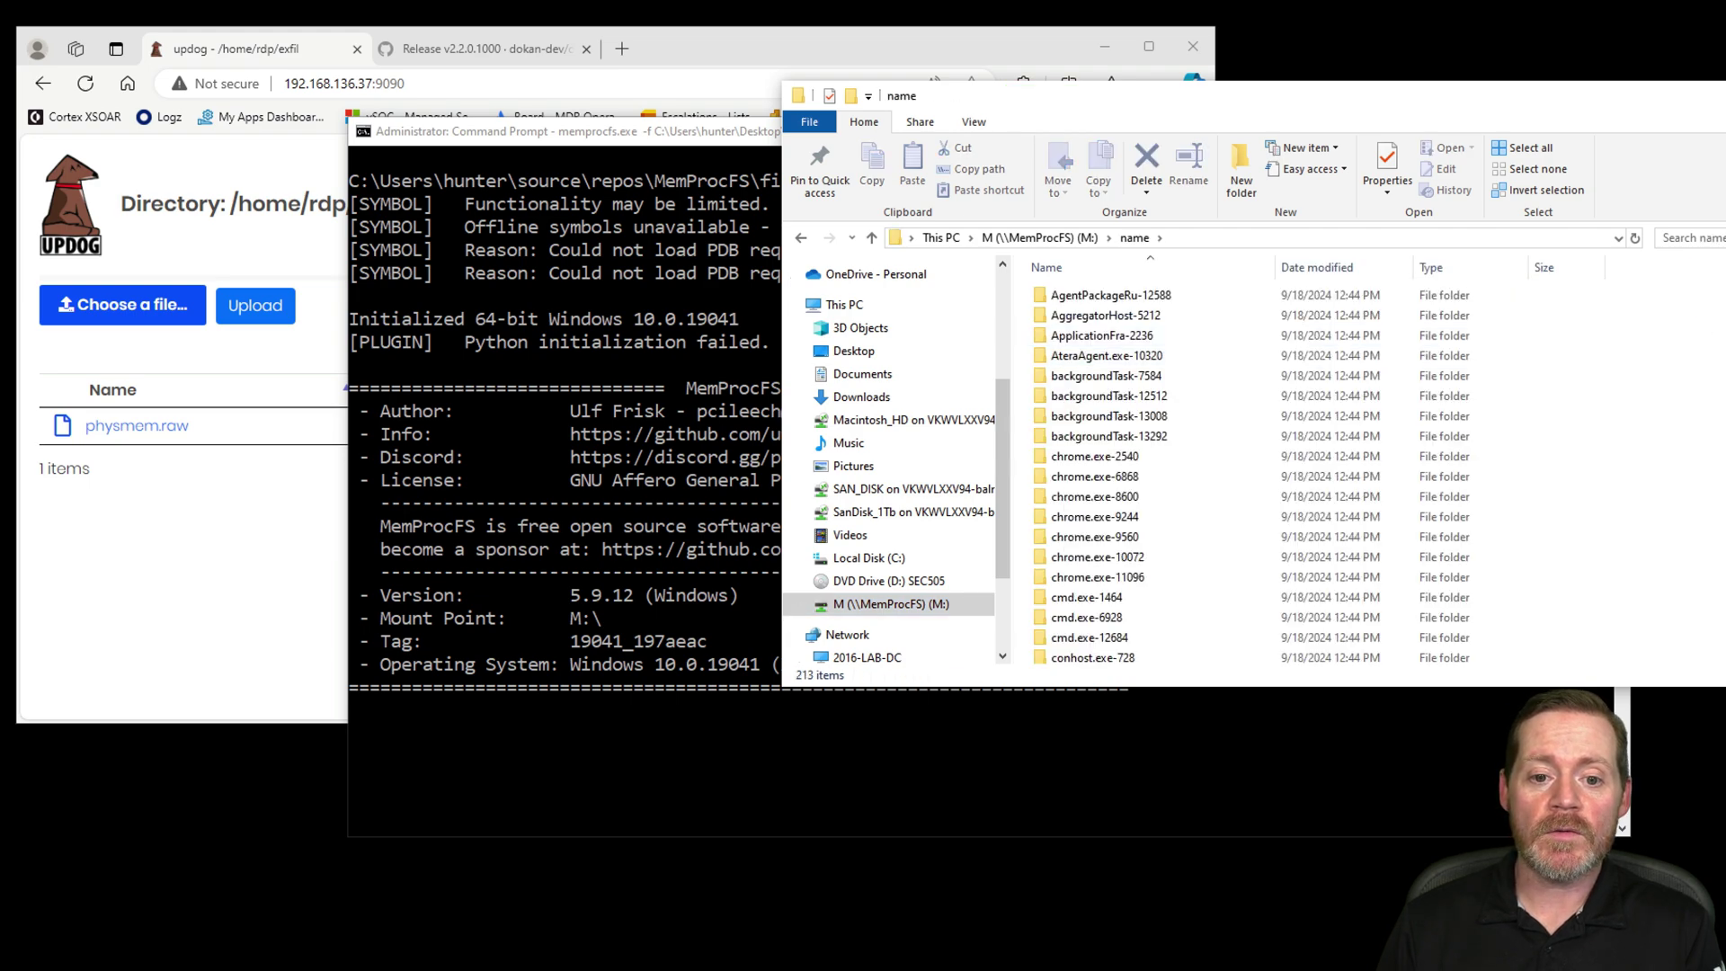
scroll(1249, 472, down, 4)
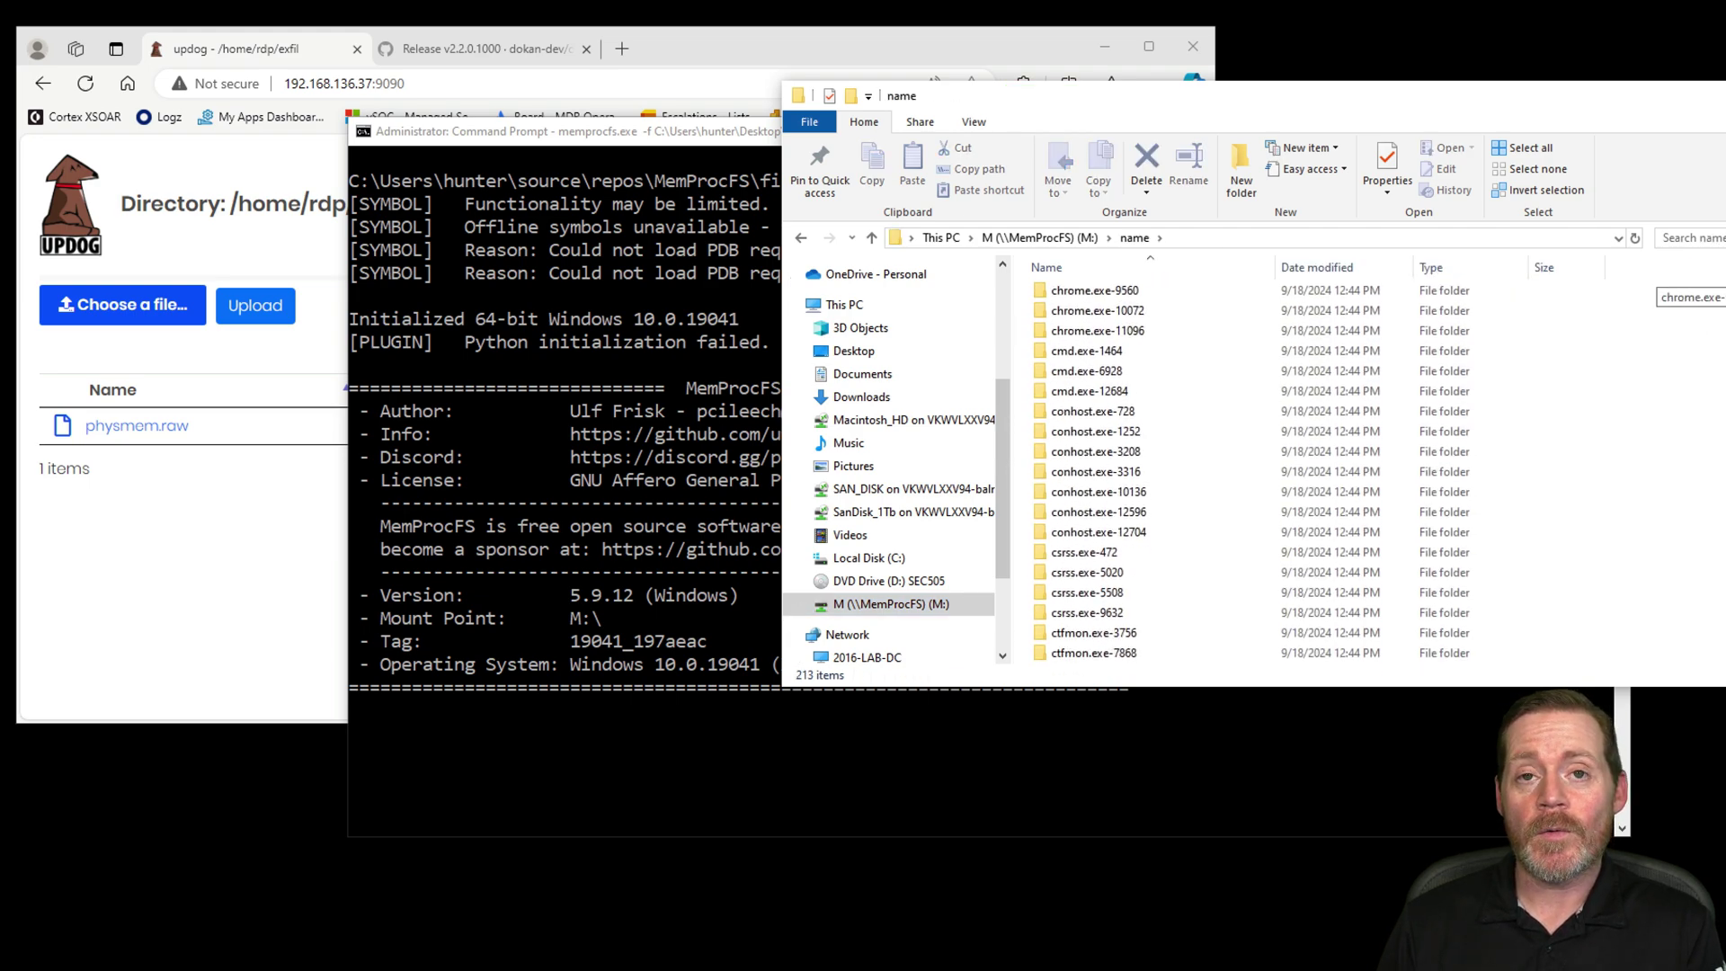
scroll(1249, 471, down, 5)
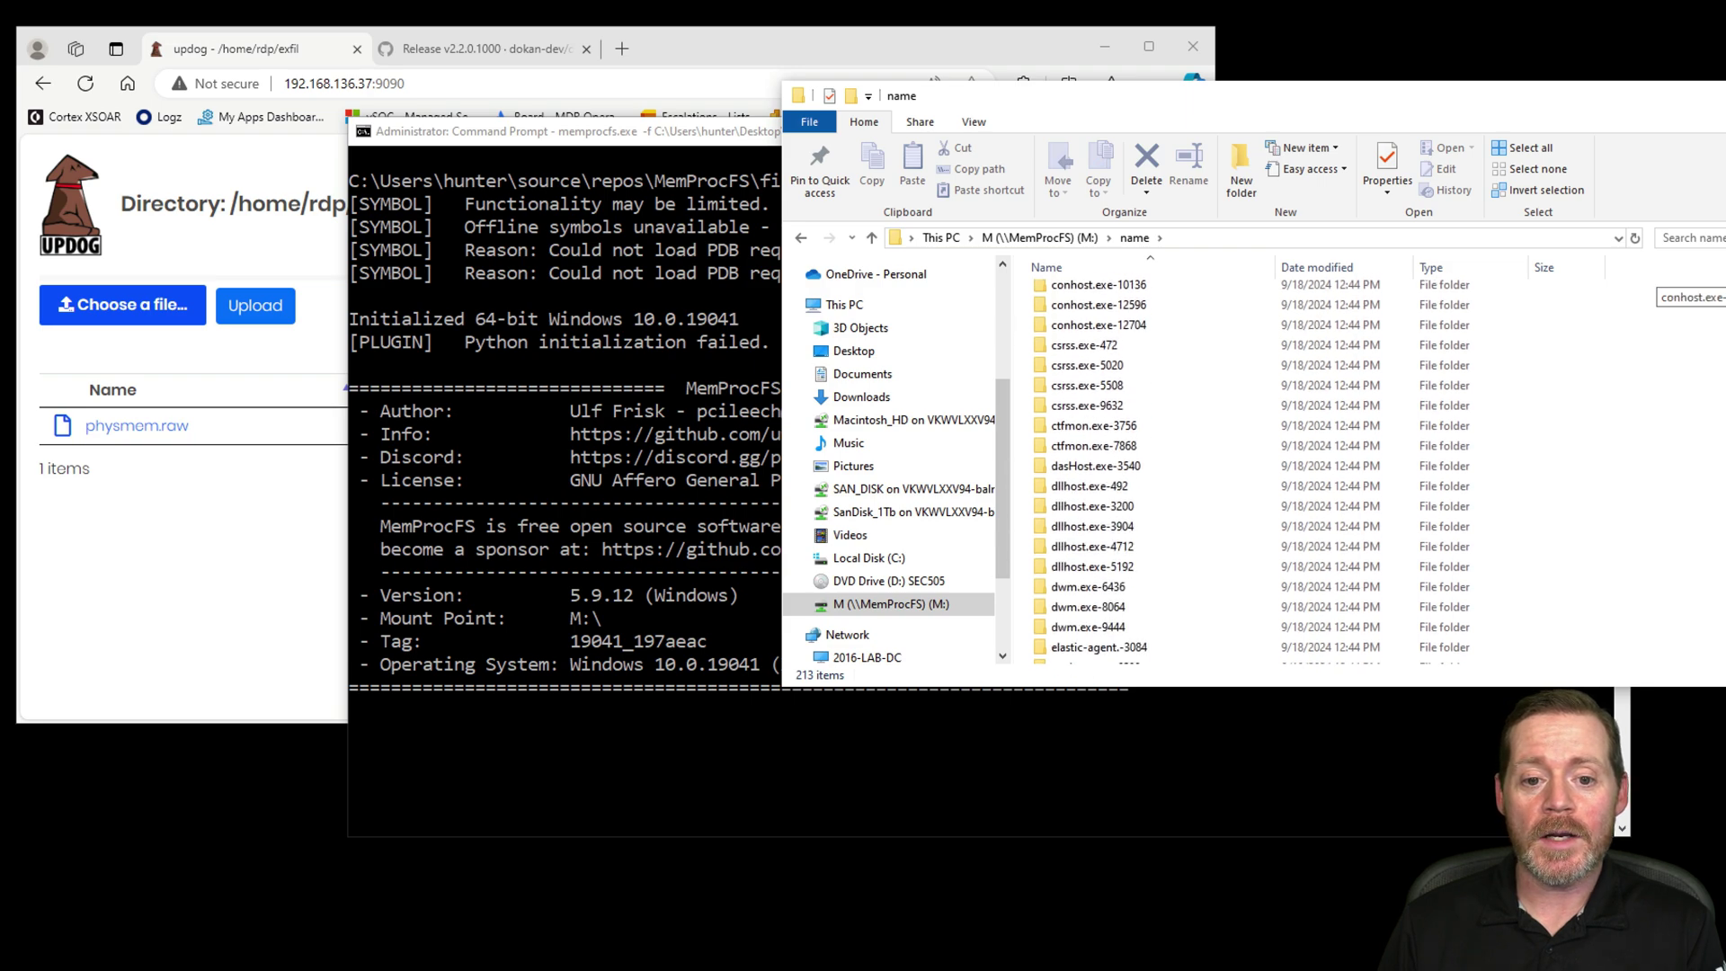
scroll(1249, 472, down, 3)
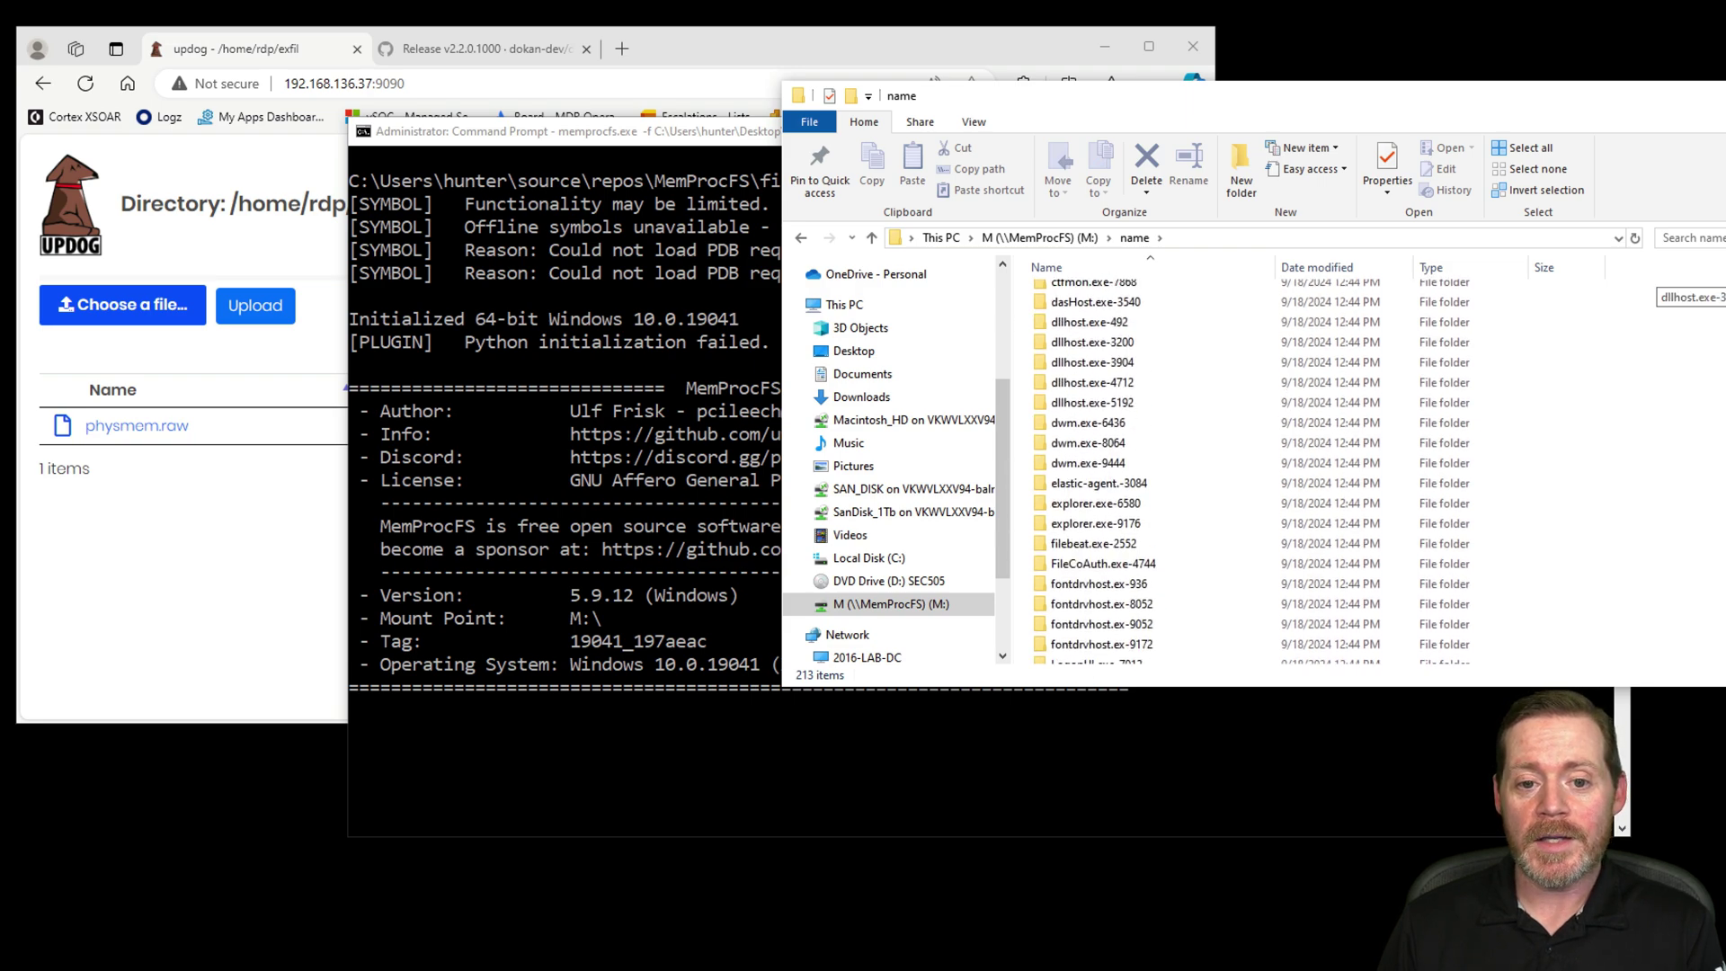
scroll(1249, 472, down, 2)
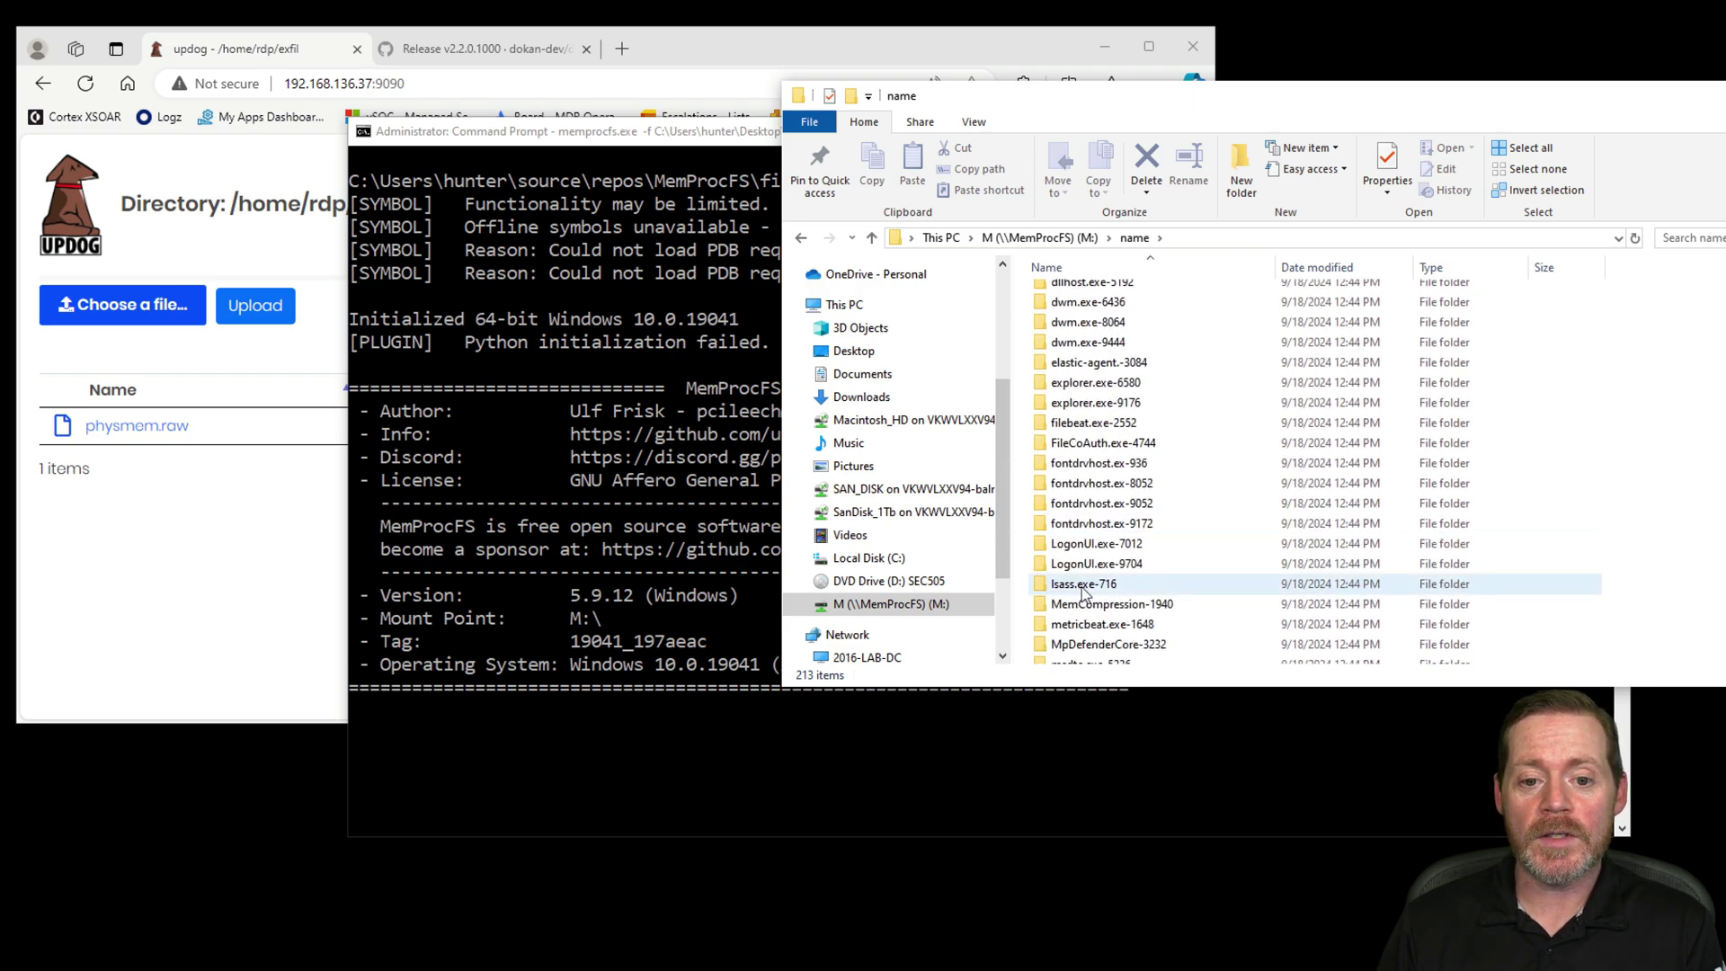
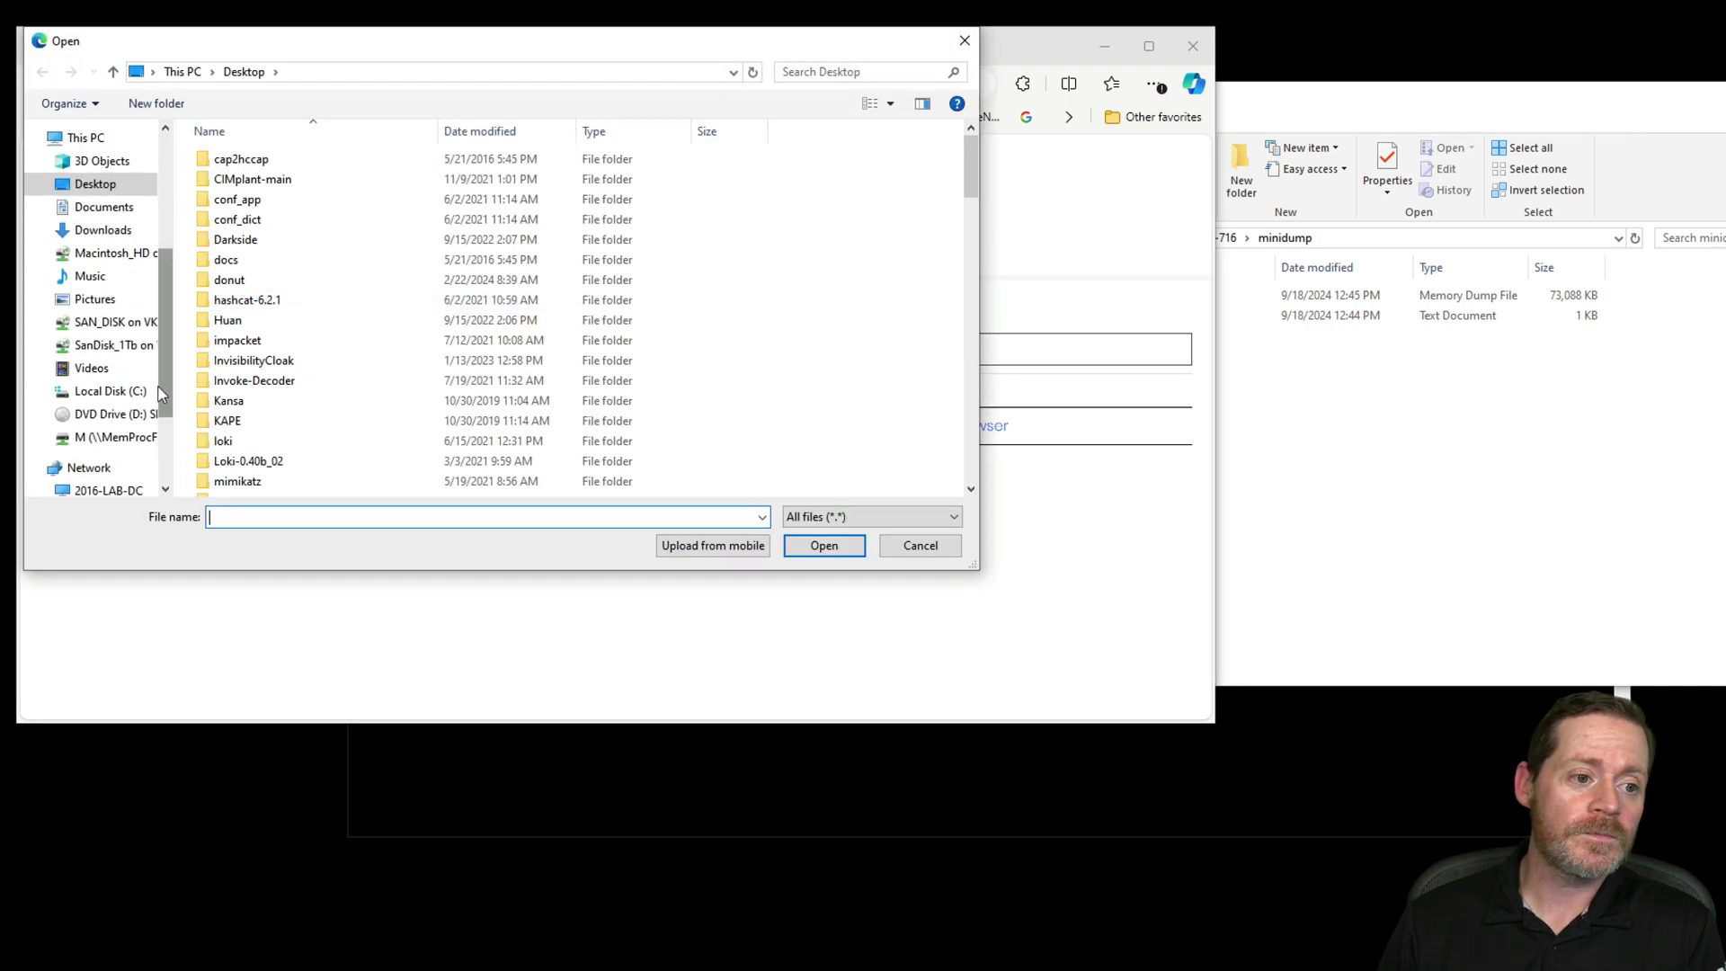
- Browse the file dialog to the MemProcFS (M:) drive and open name, lsass.exe-716 and its minidump folder containing minidump.dmp
click(114, 436)
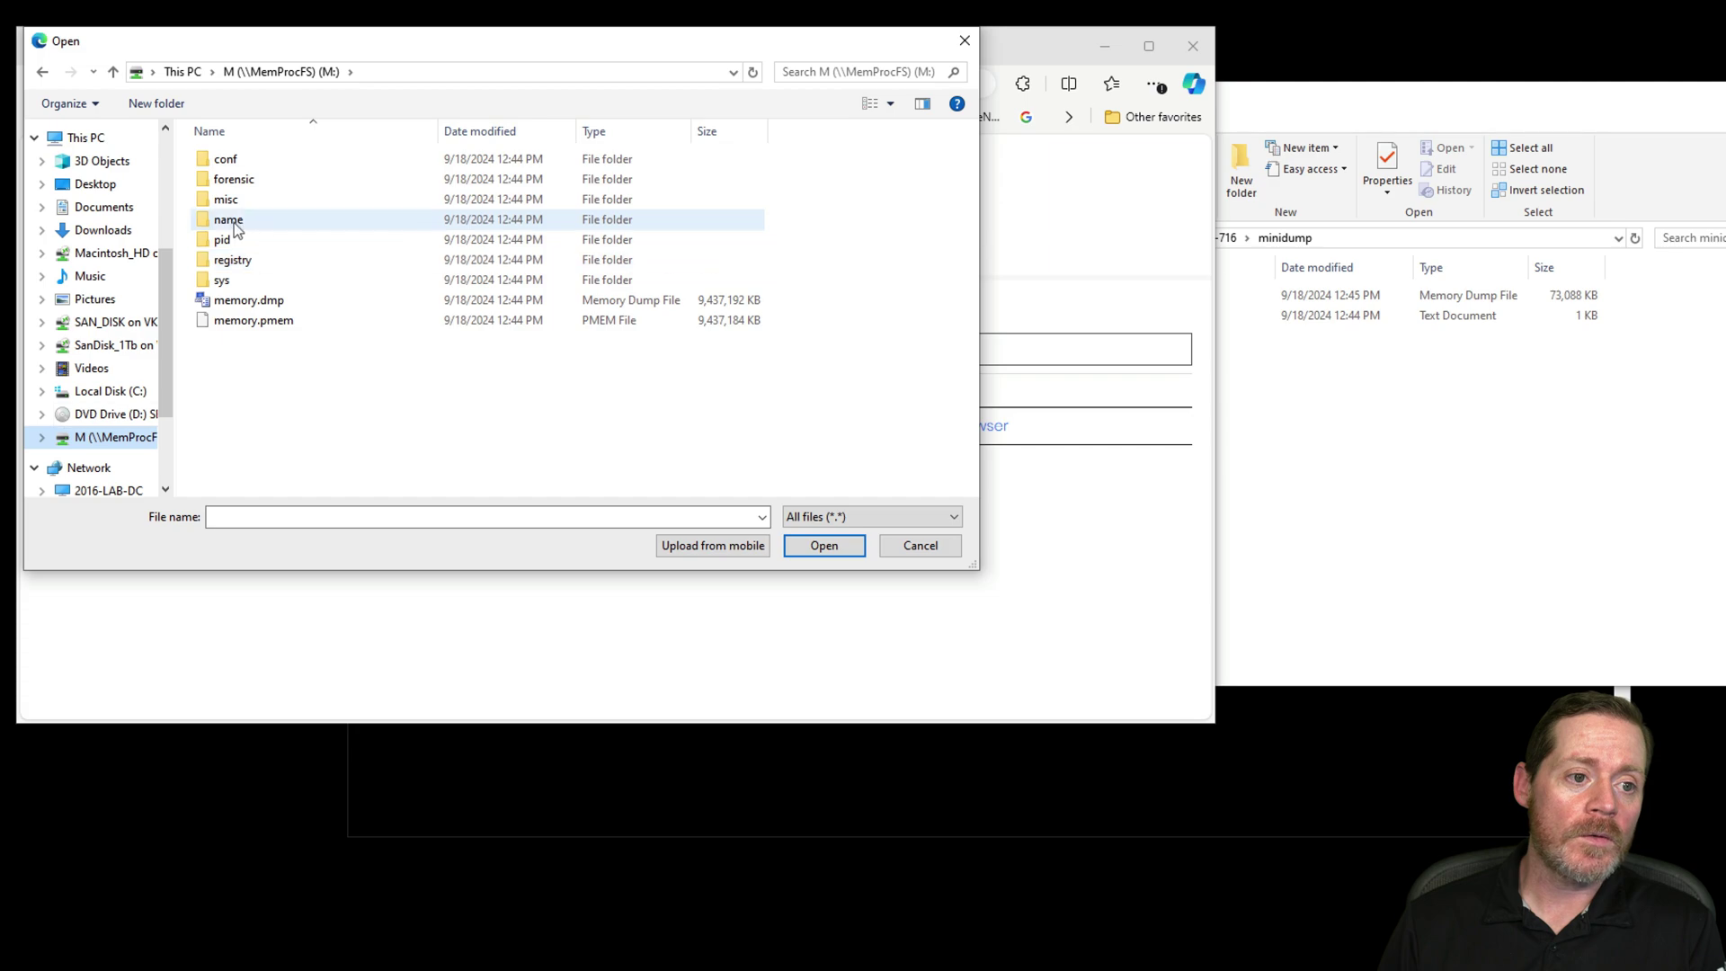
double_click(225, 219)
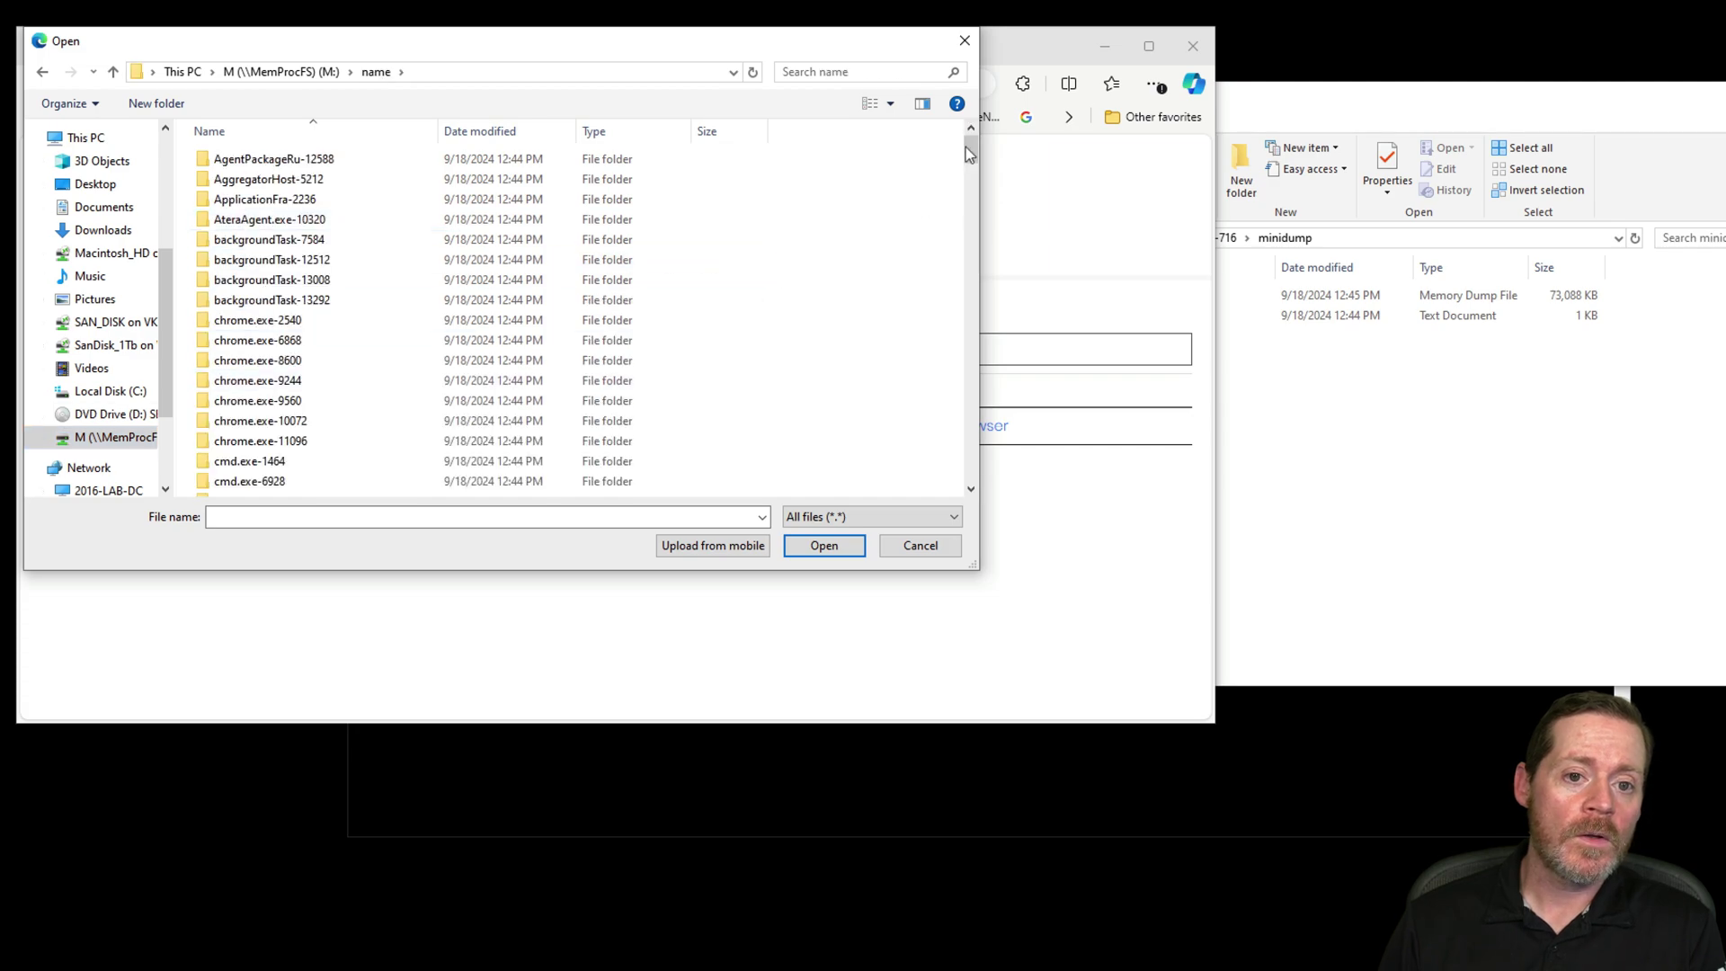
drag(970, 151, 968, 219)
click(259, 350)
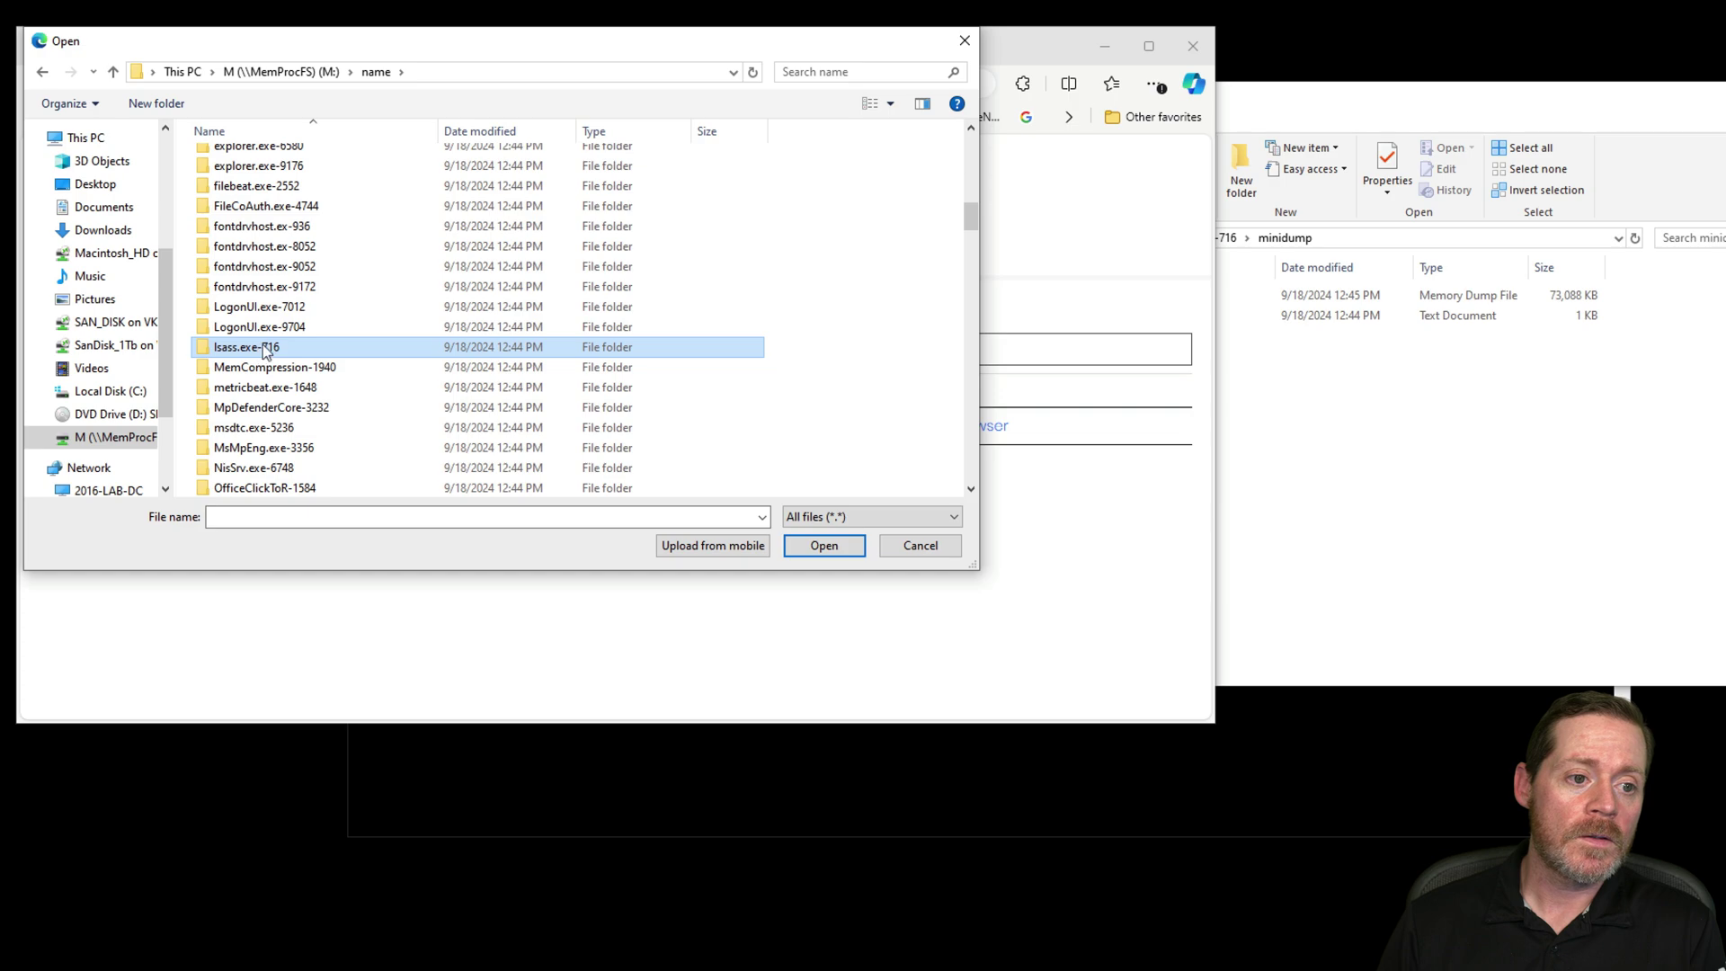
double_click(263, 348)
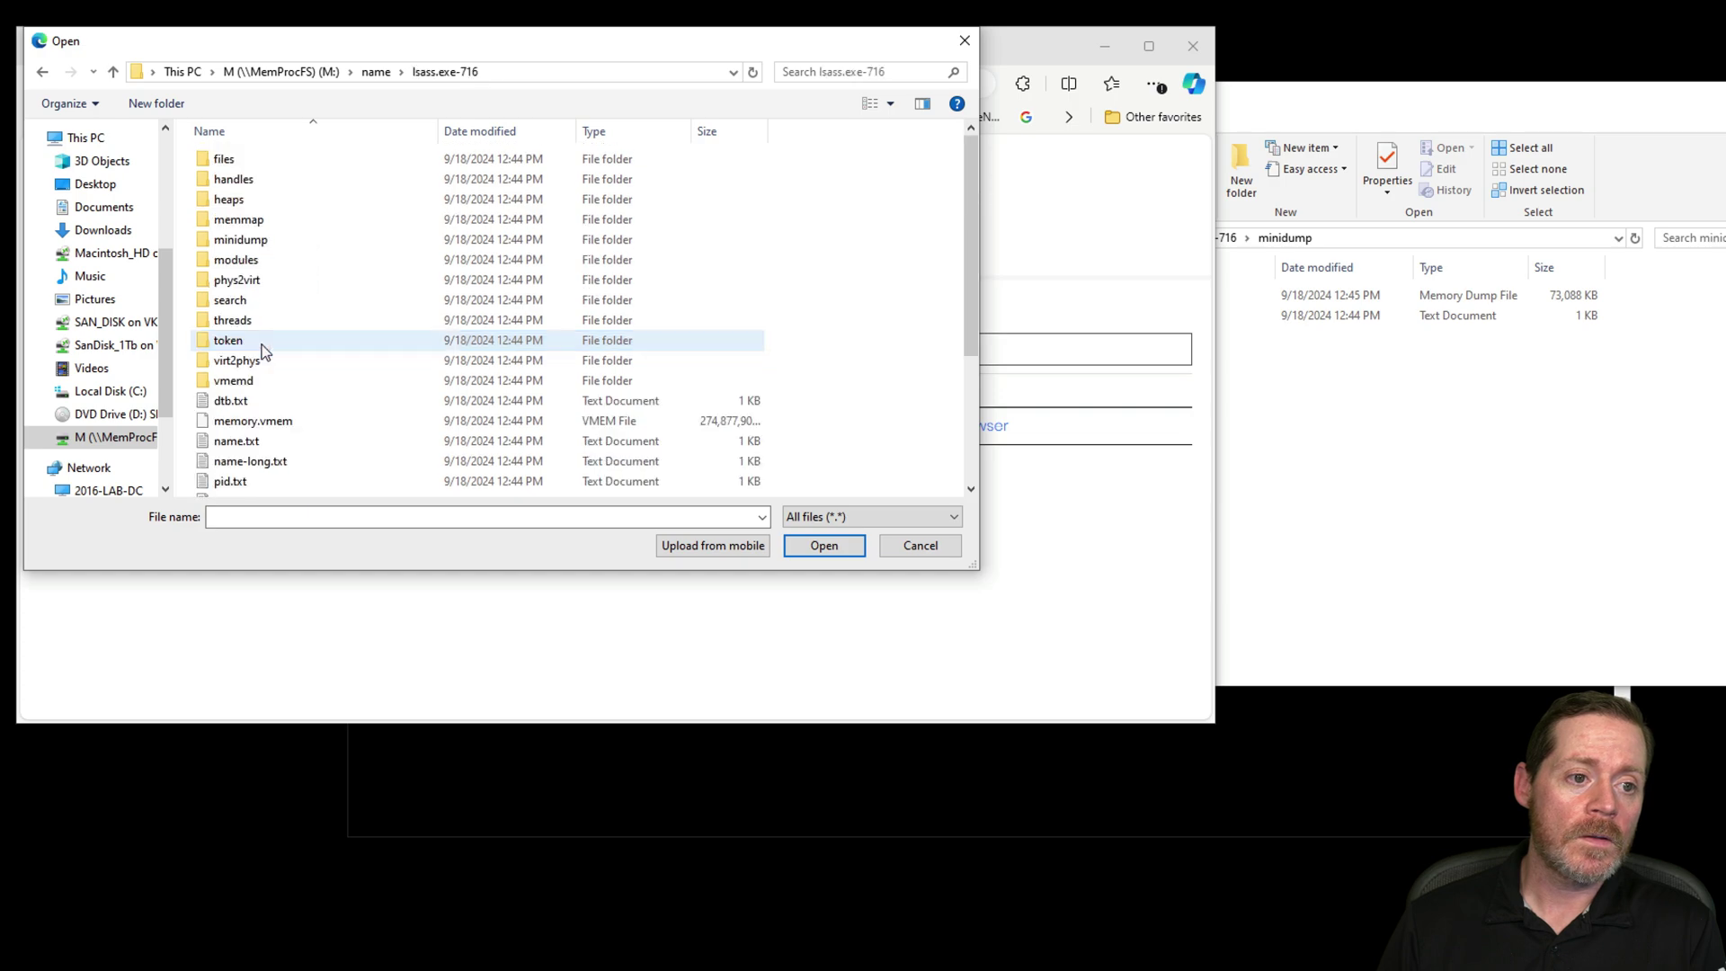
double_click(252, 241)
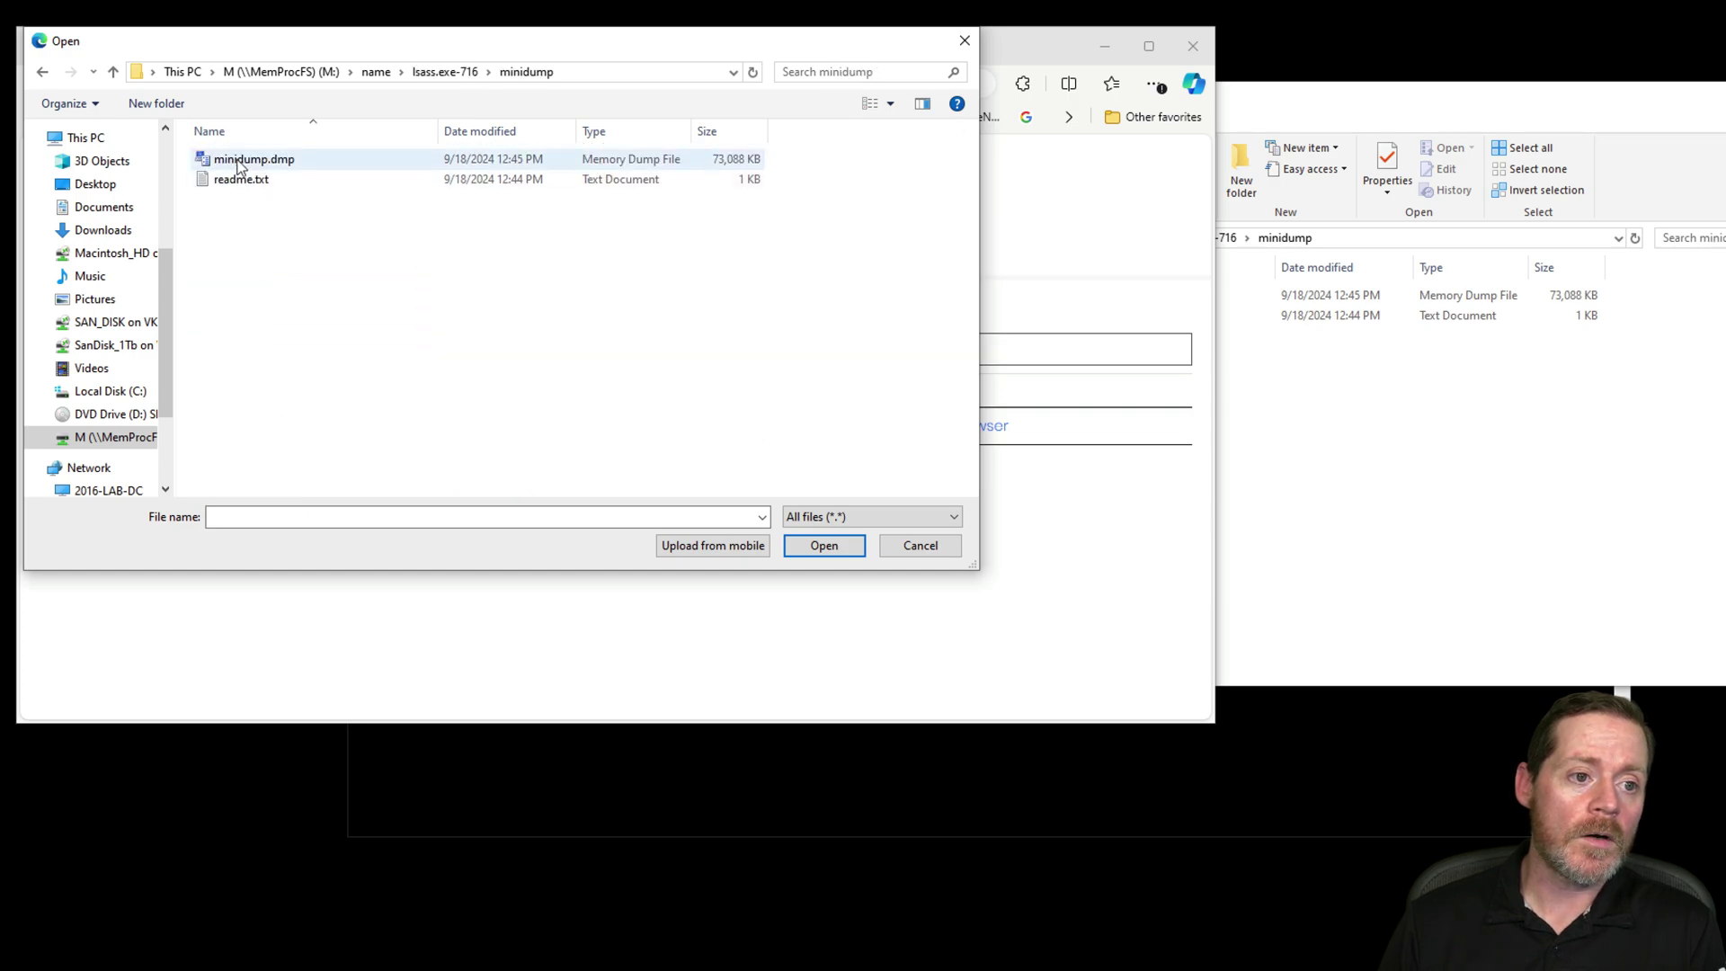
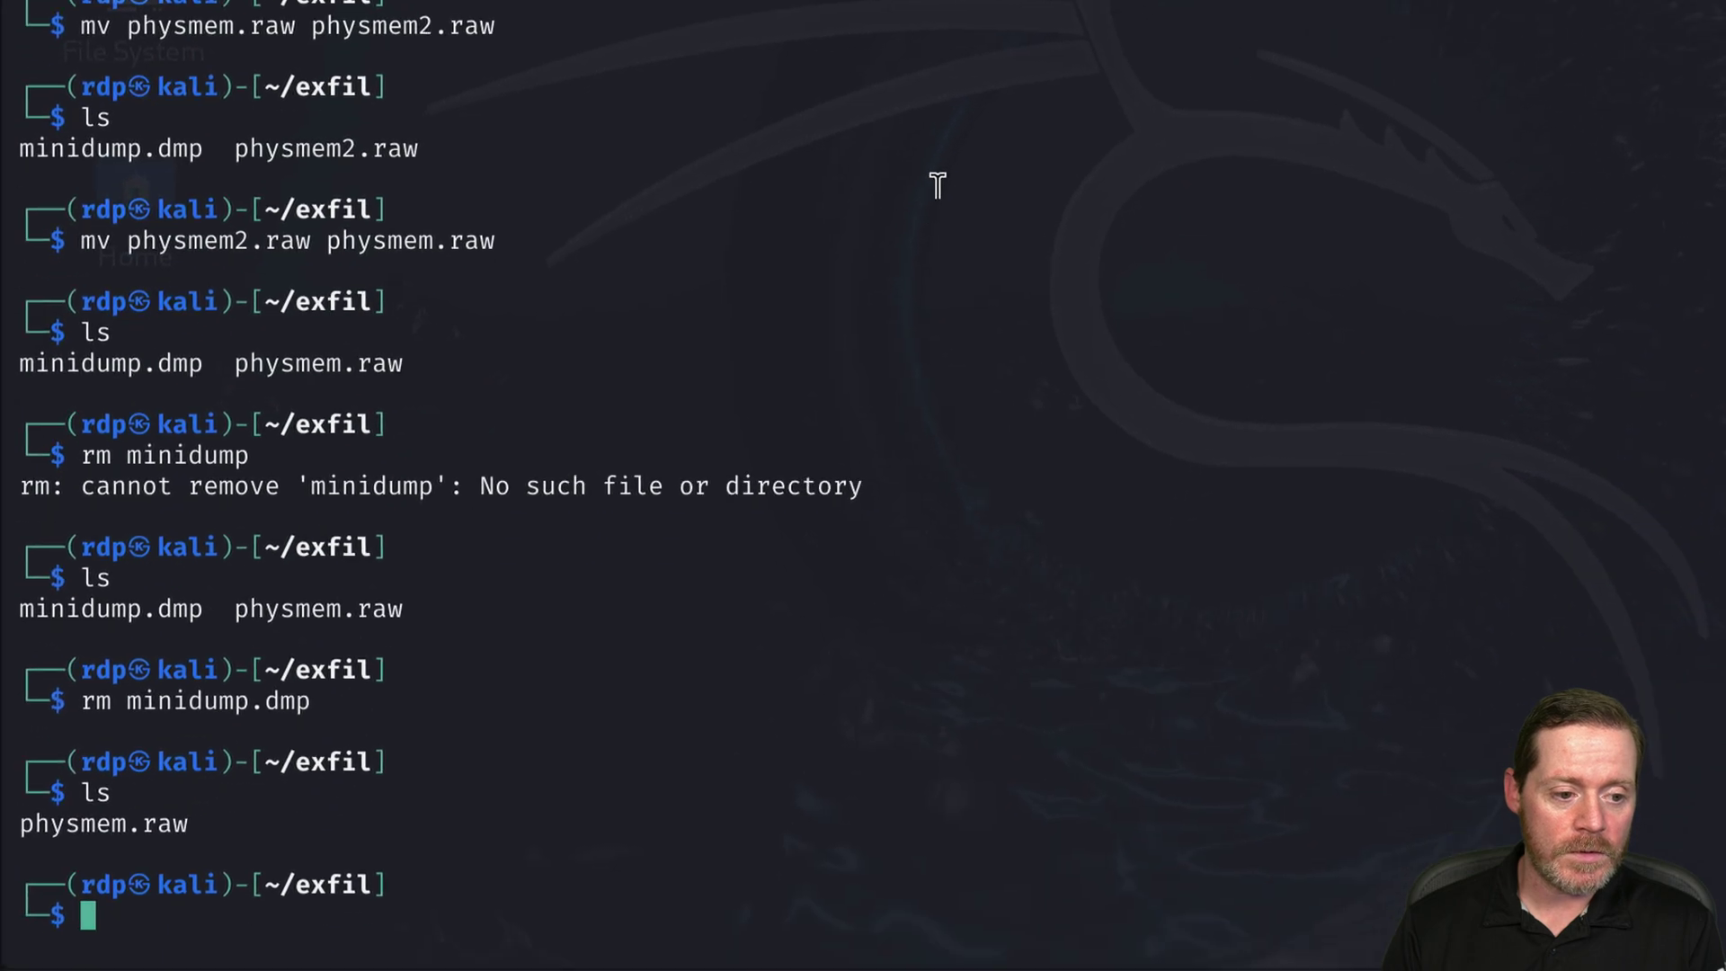
- Switch to the Kali terminal, clear it, list the files in ~/exfil and begin entering a command starting with pyp
text(sl)
key(BackSpace)
key(BackSpace)
text(clear)
key(Return)
text(ls)
key(Return)
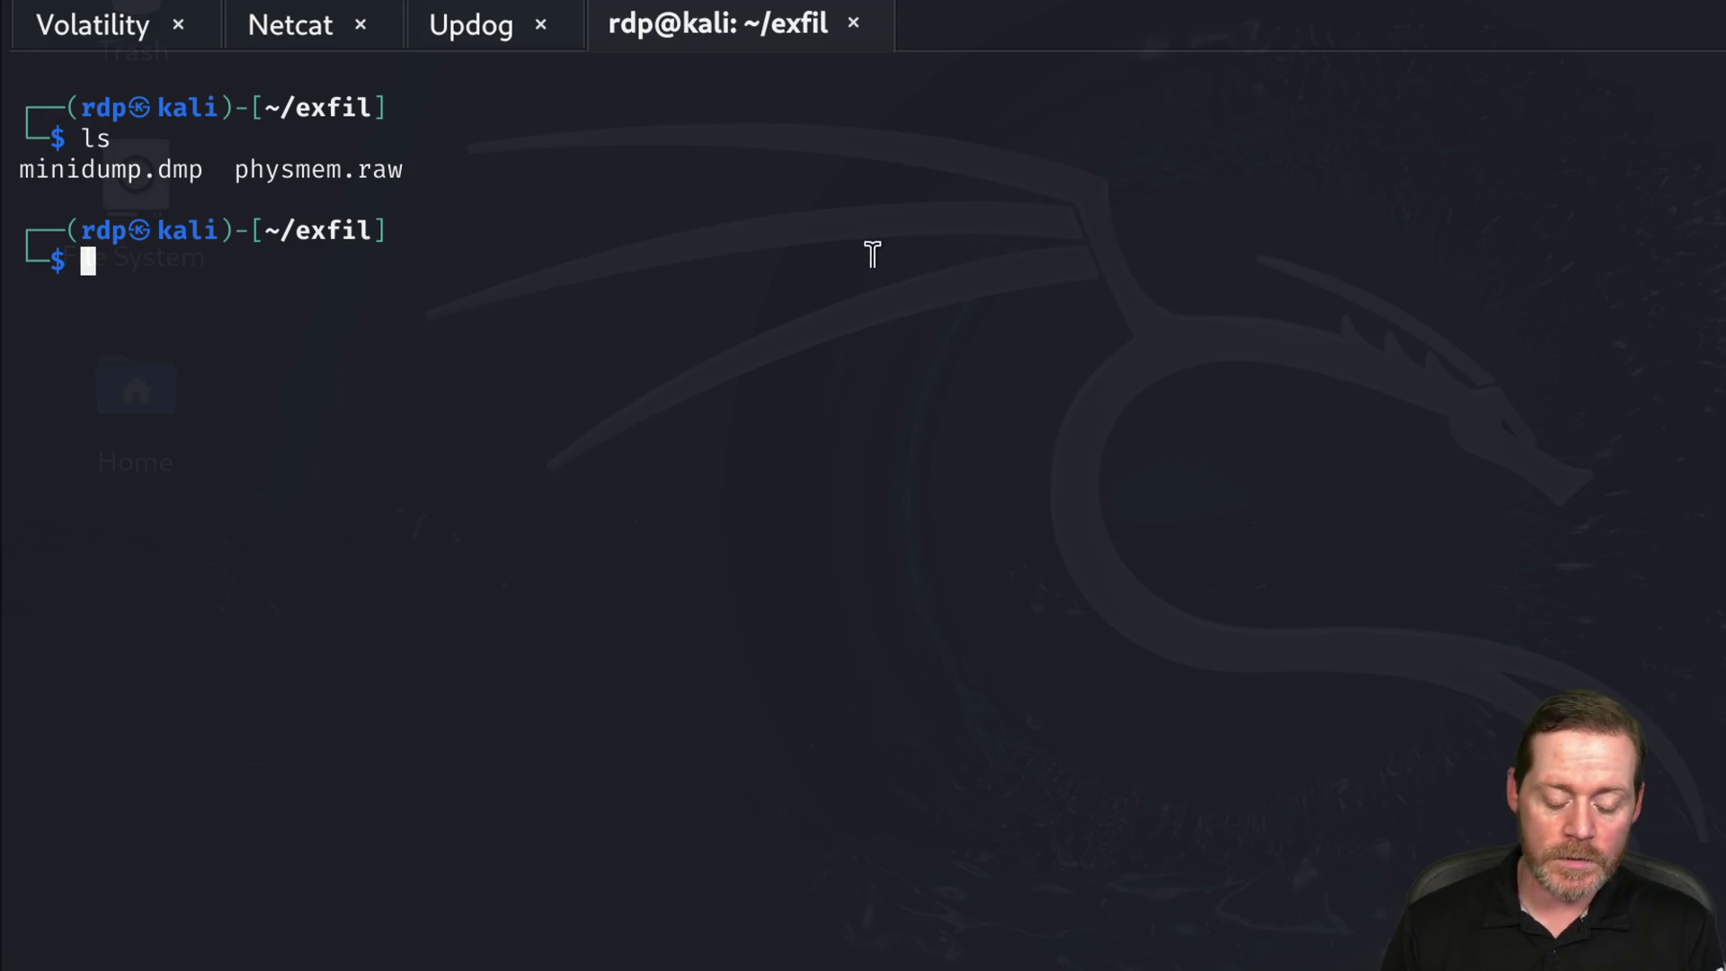
text(pyp)
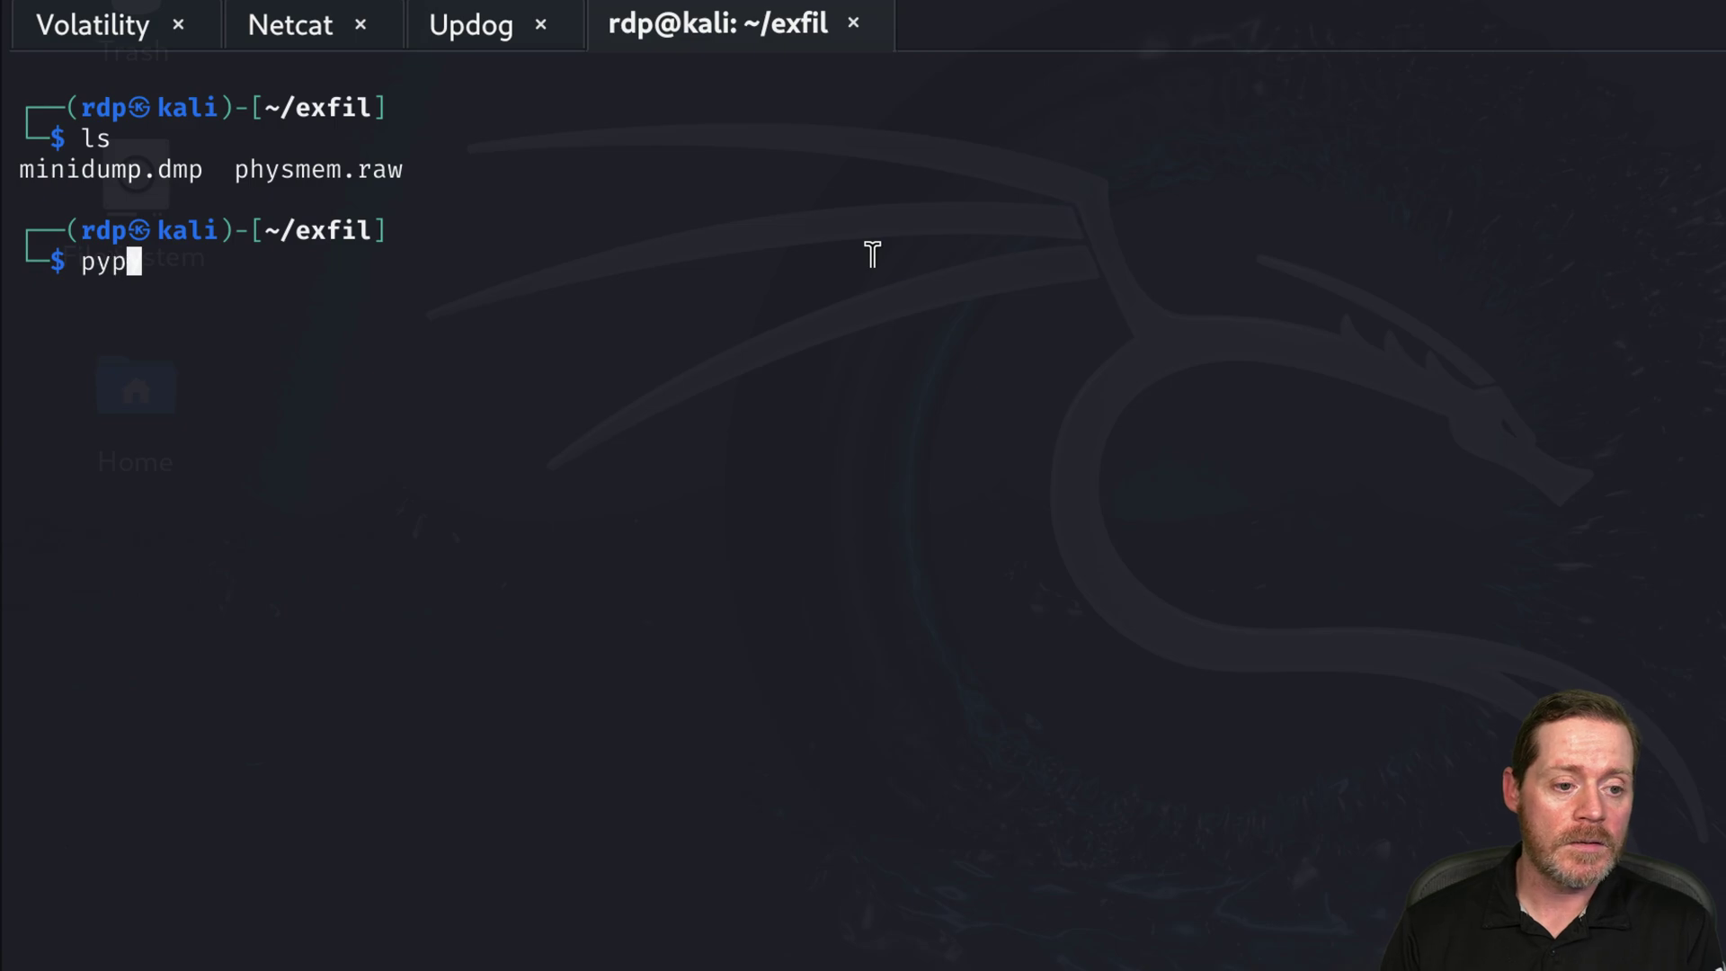
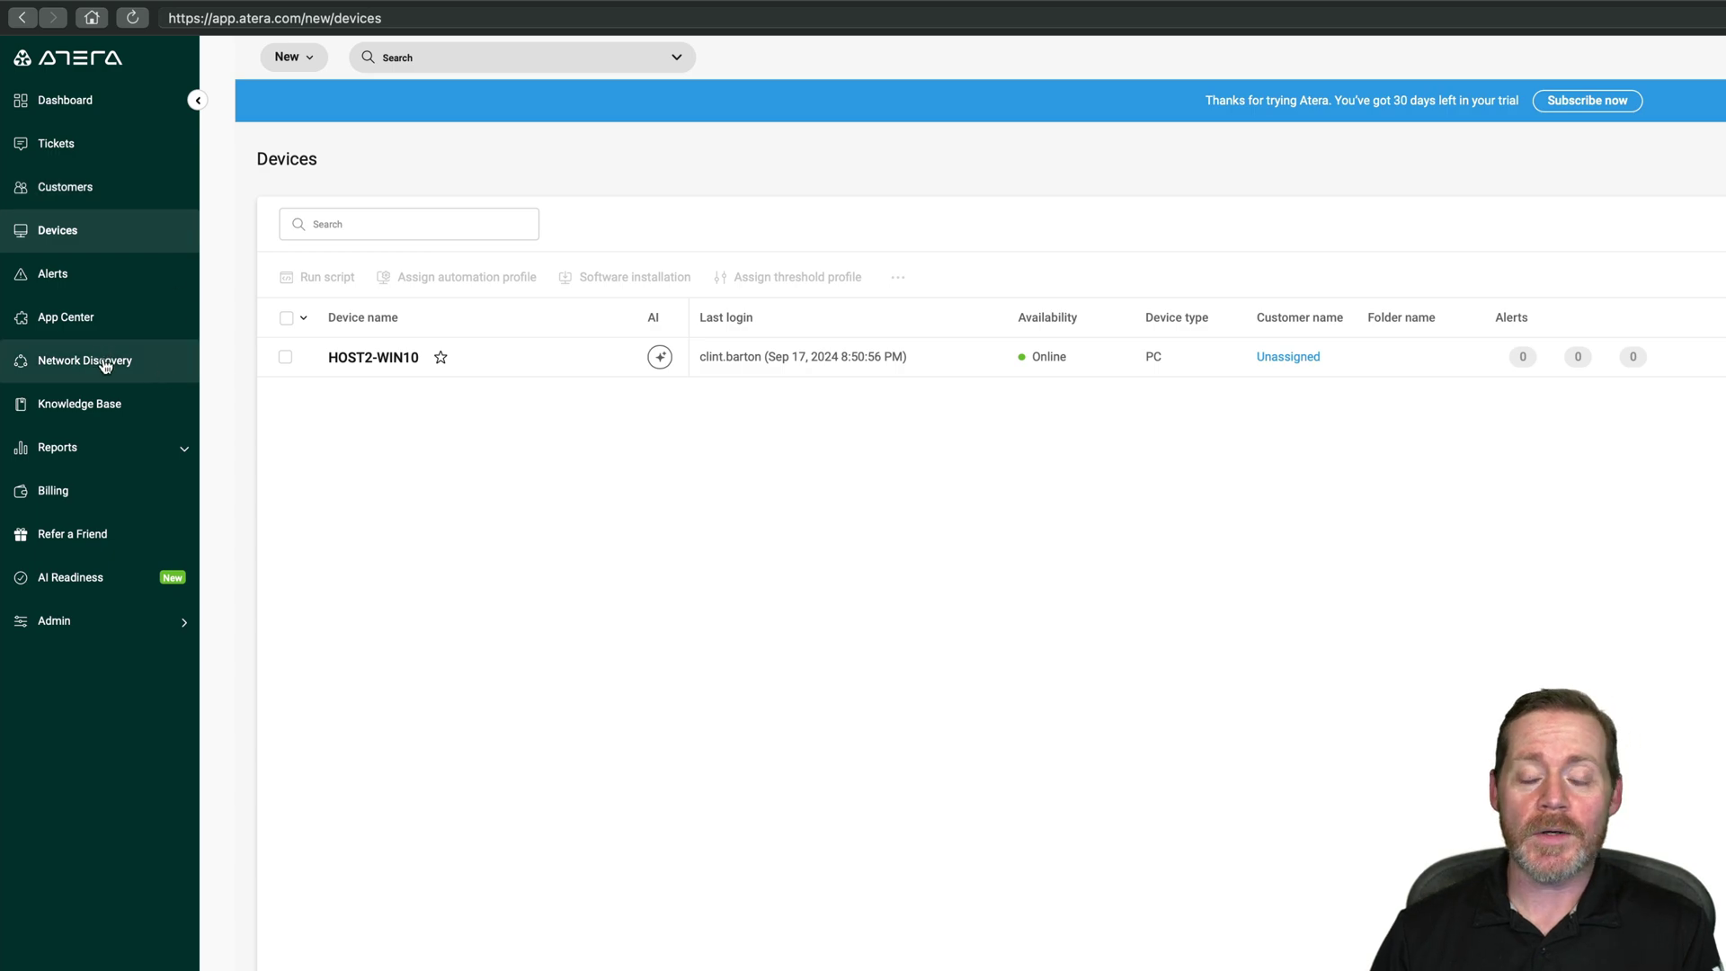
- Switch to Atera, open the Unassigned network discovery scan and highlight the WIN-2016-FS server in its device list
click(105, 363)
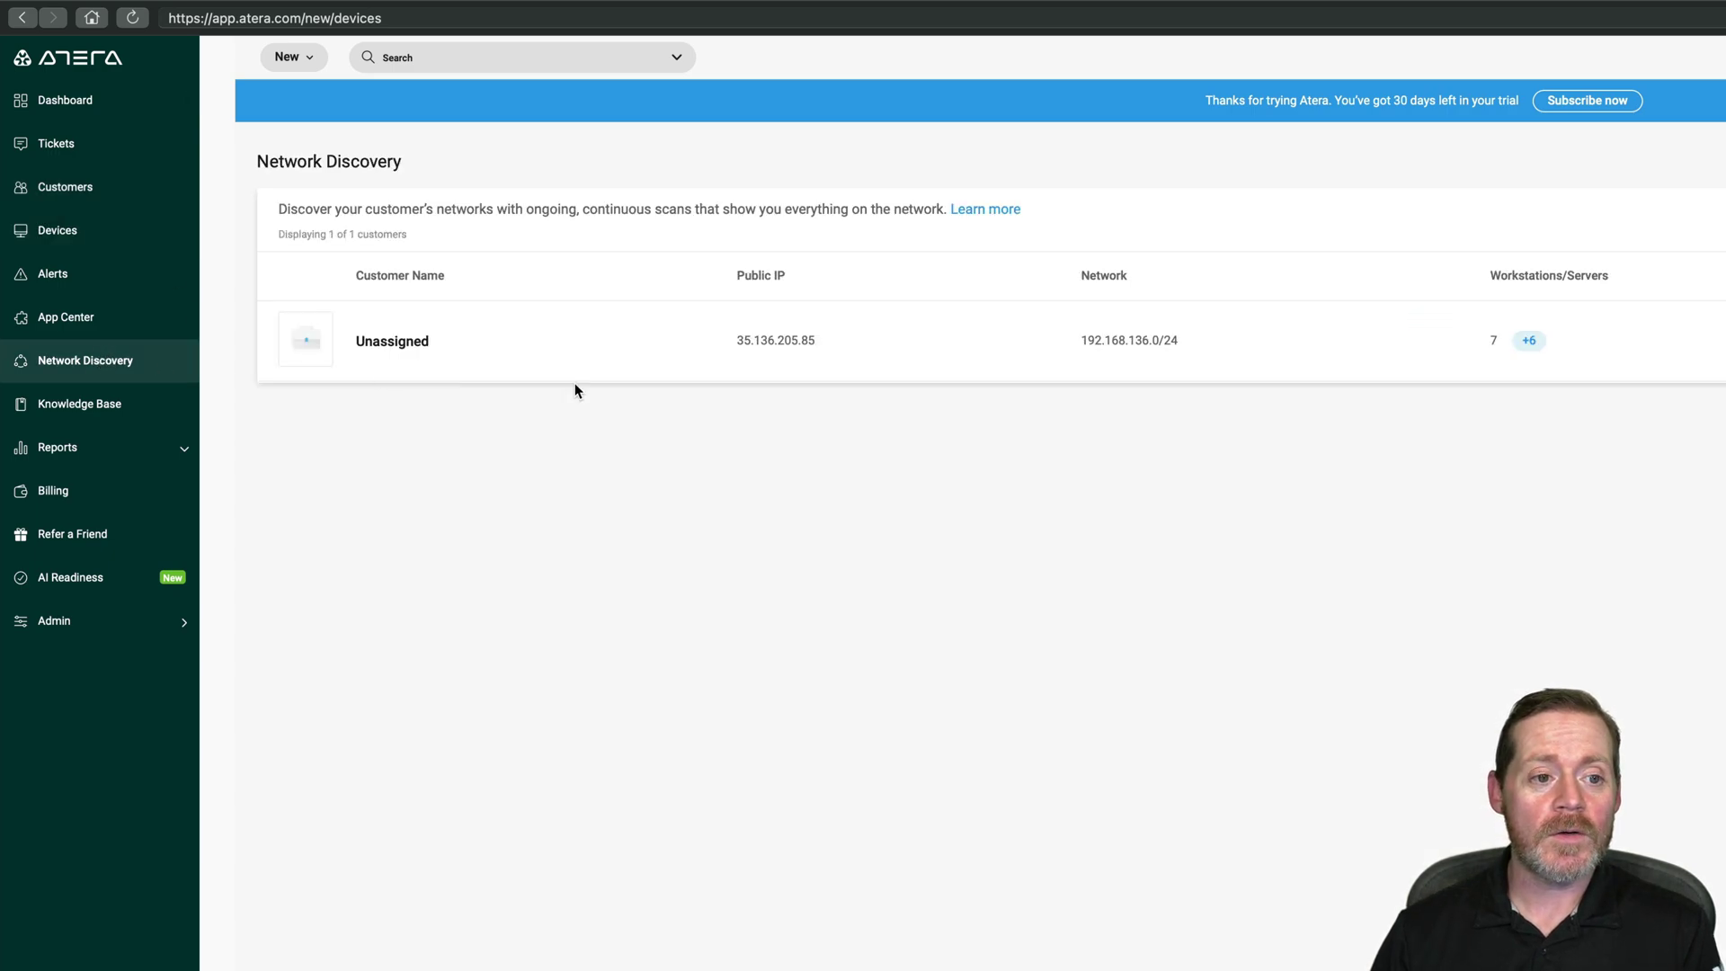
click(421, 349)
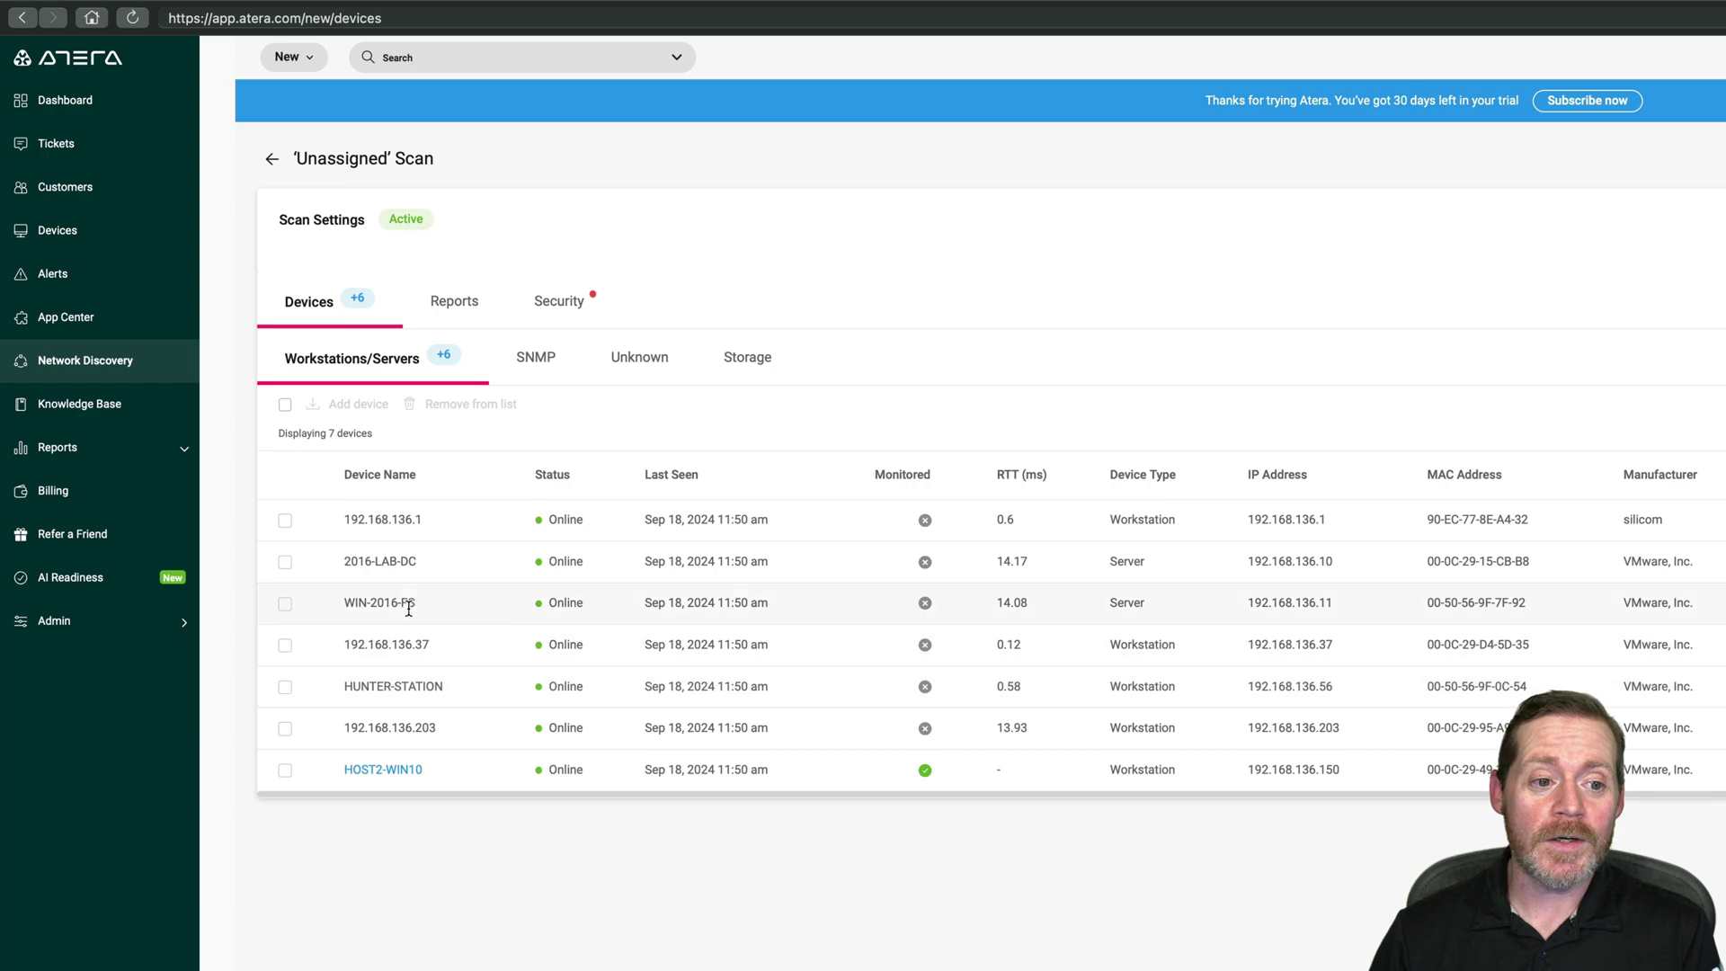
drag(420, 604, 349, 601)
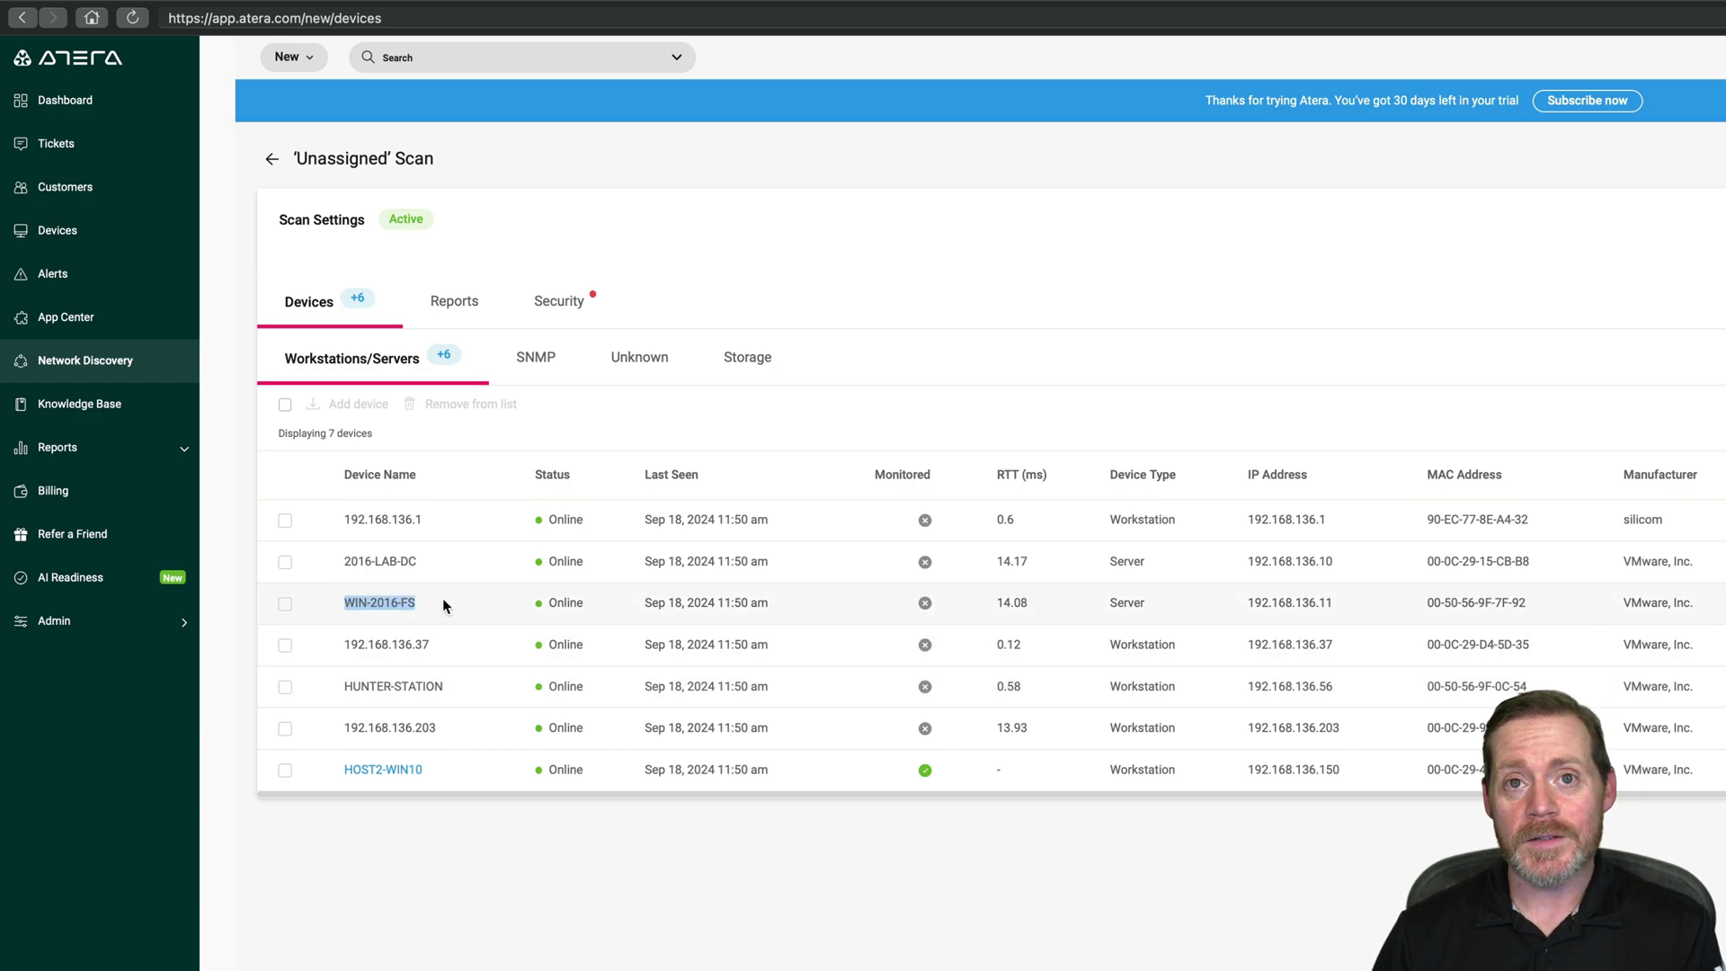
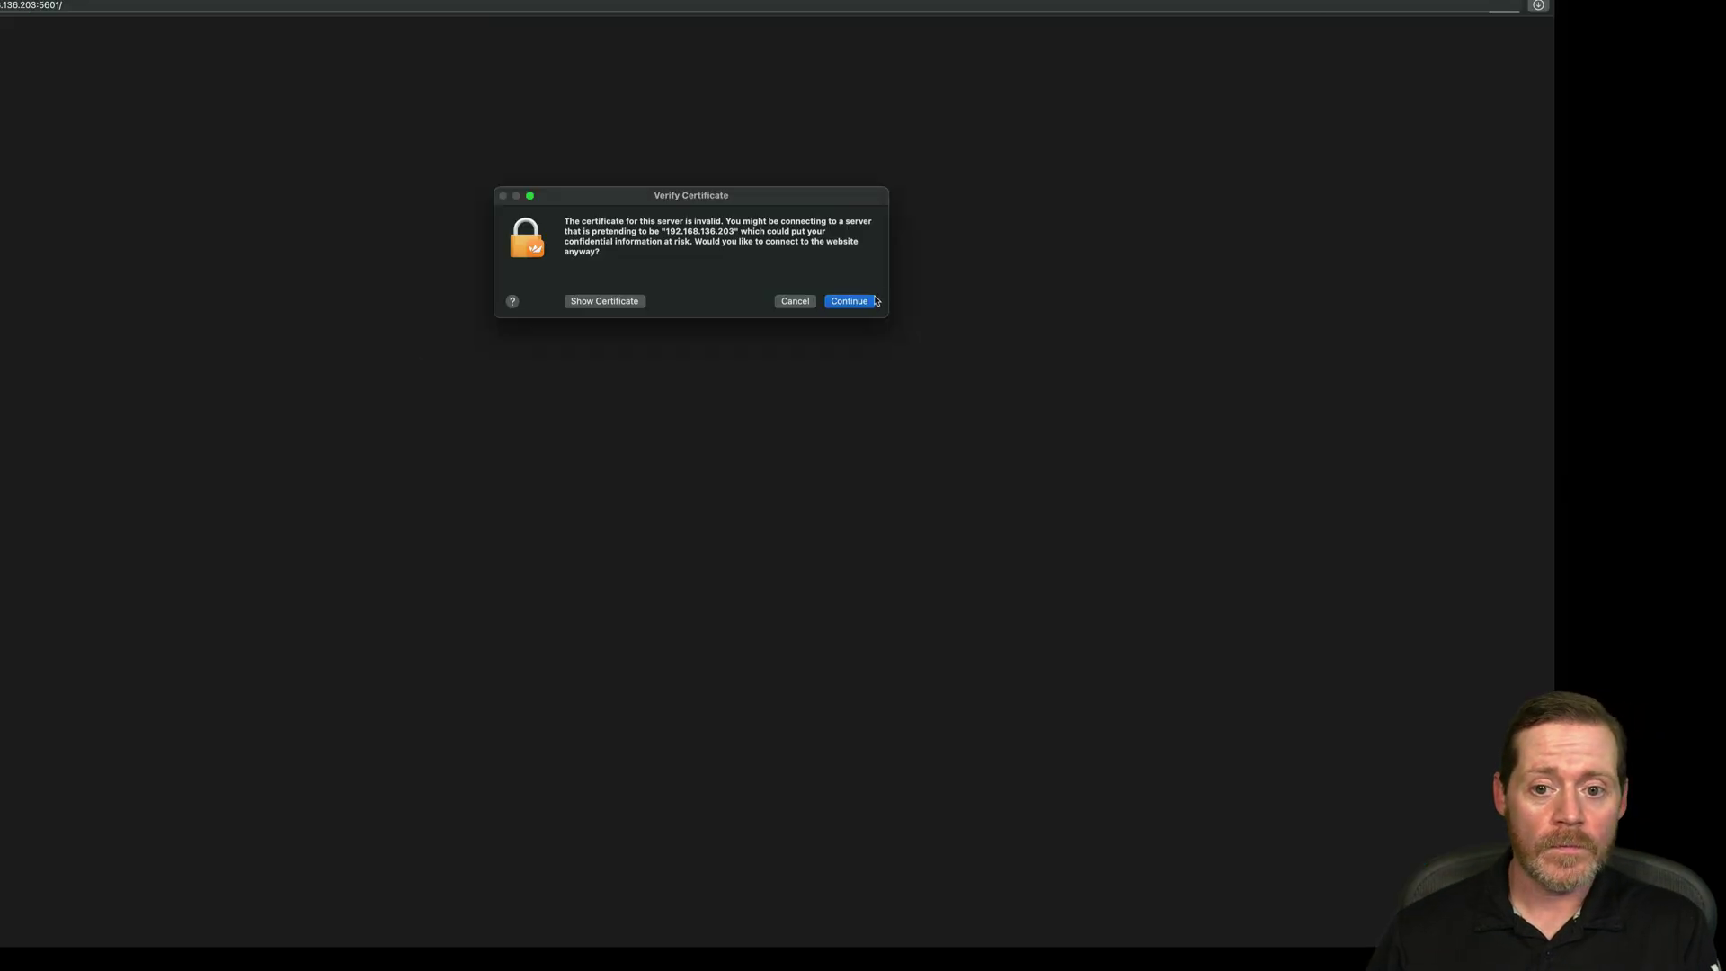
- Switch to Elastic, continue past the invalid certificate warning and open Discover
click(870, 300)
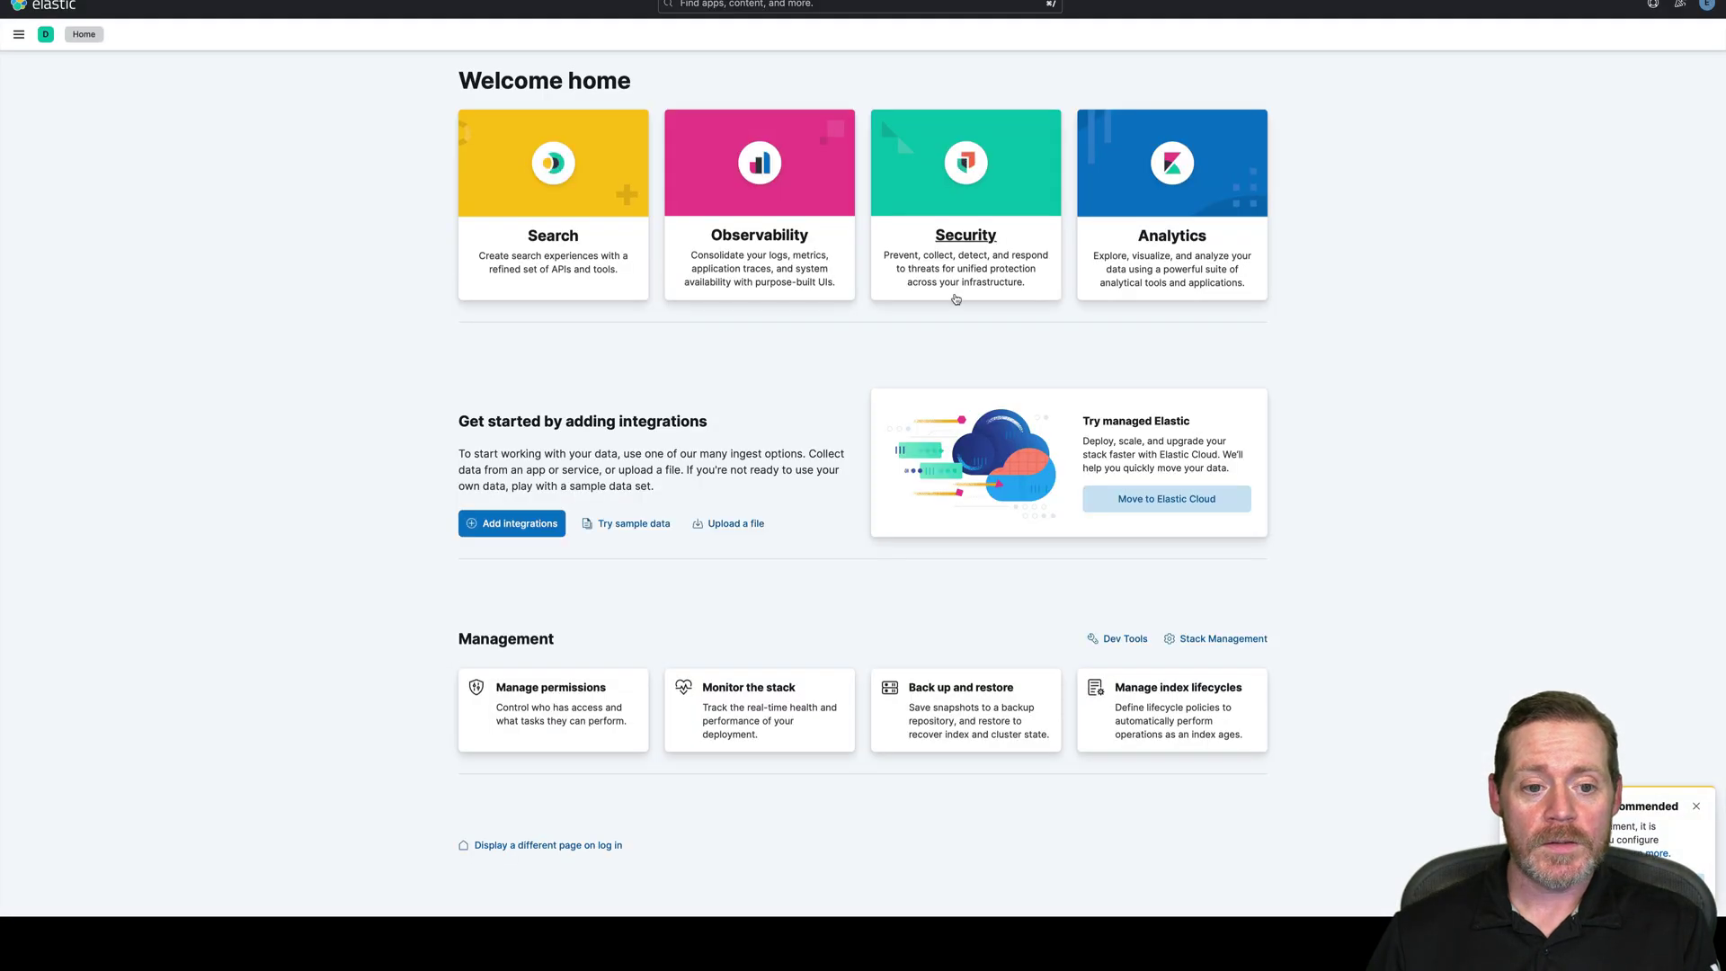
click(16, 35)
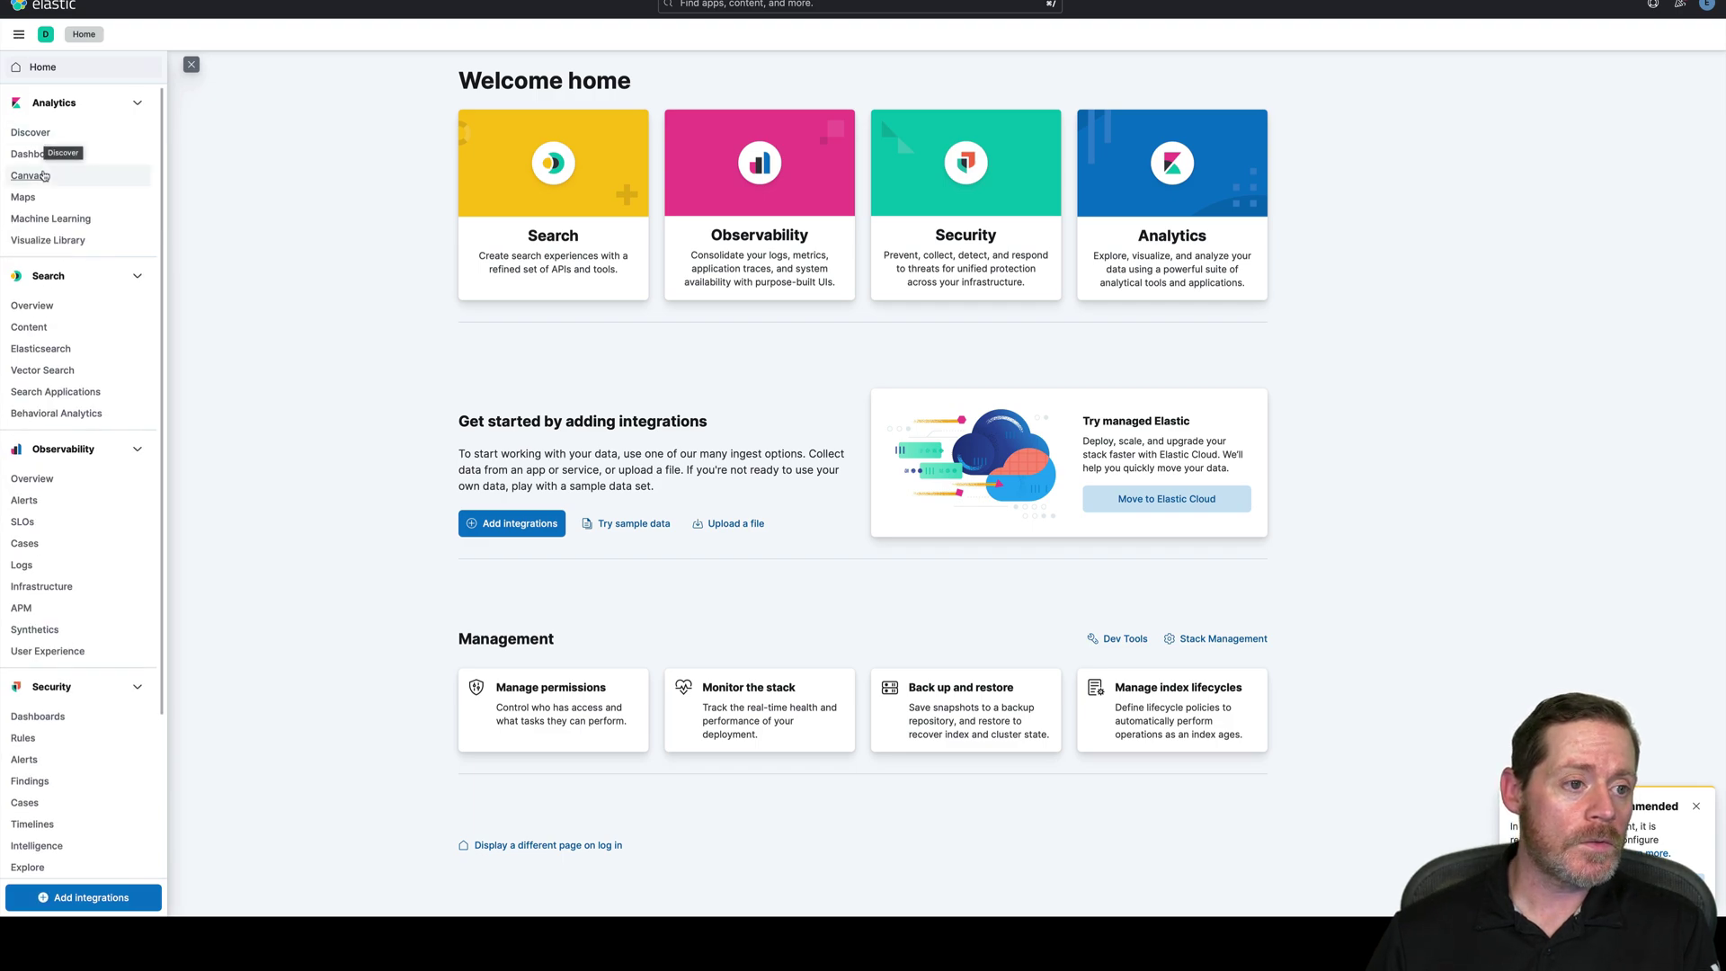
click(39, 137)
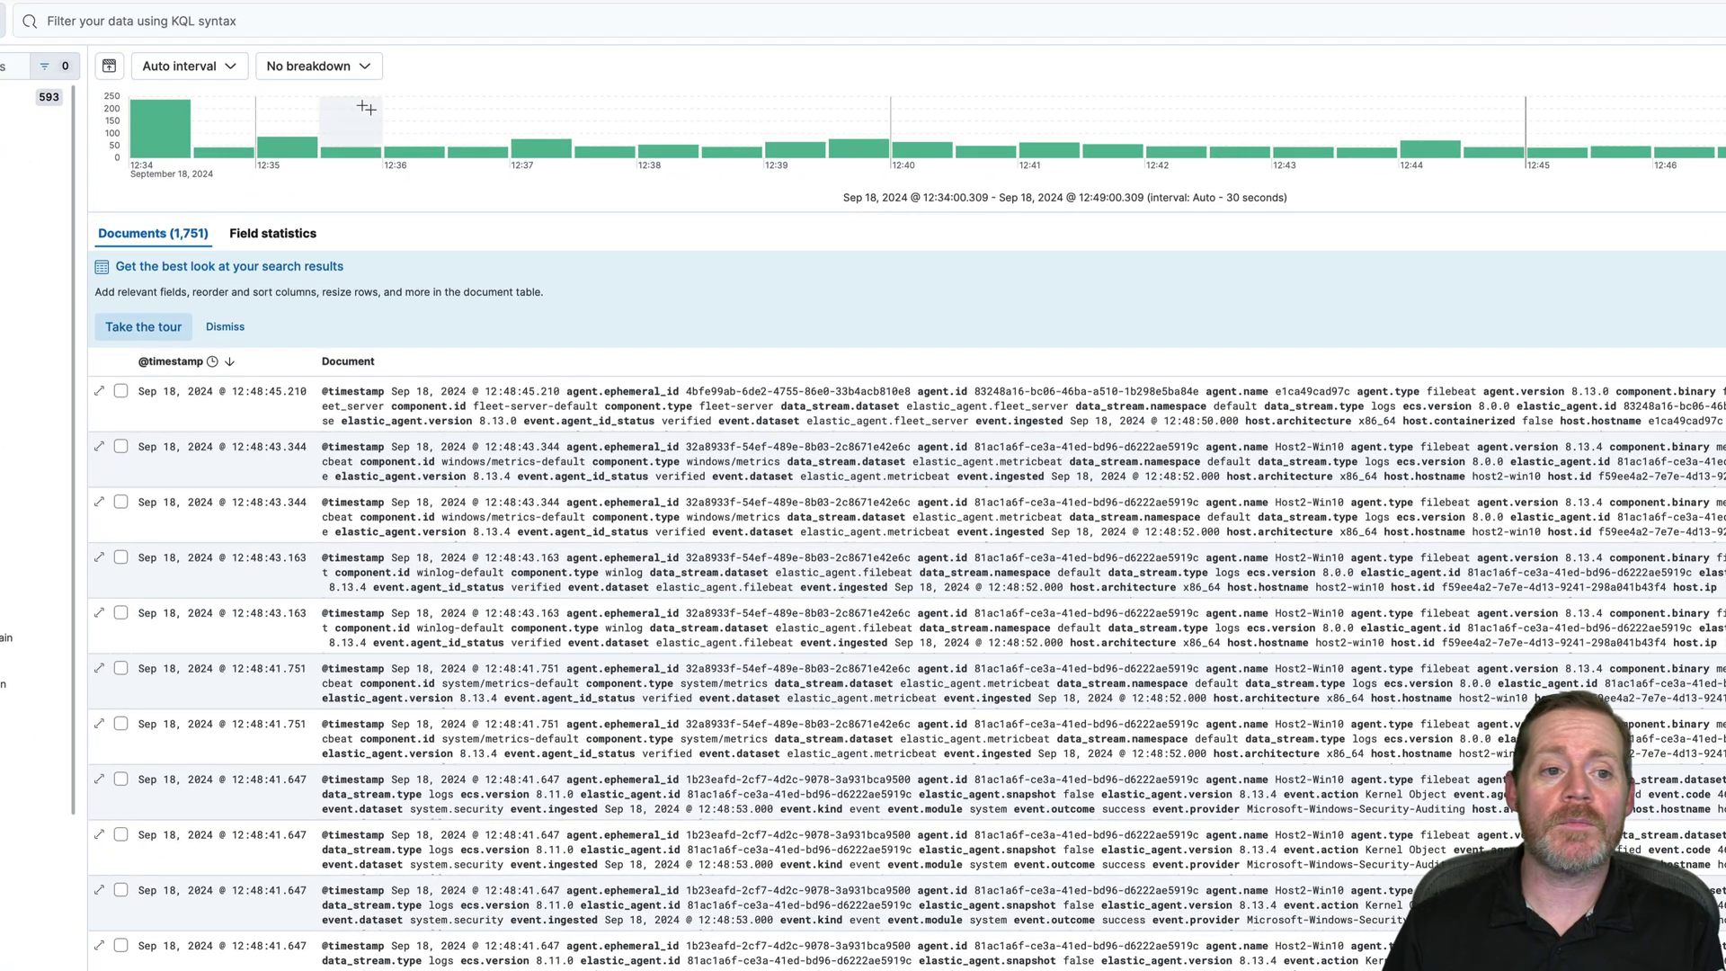
- Search the logs with the KQL query event.code:4688 AND winpmem.exe
click(291, 25)
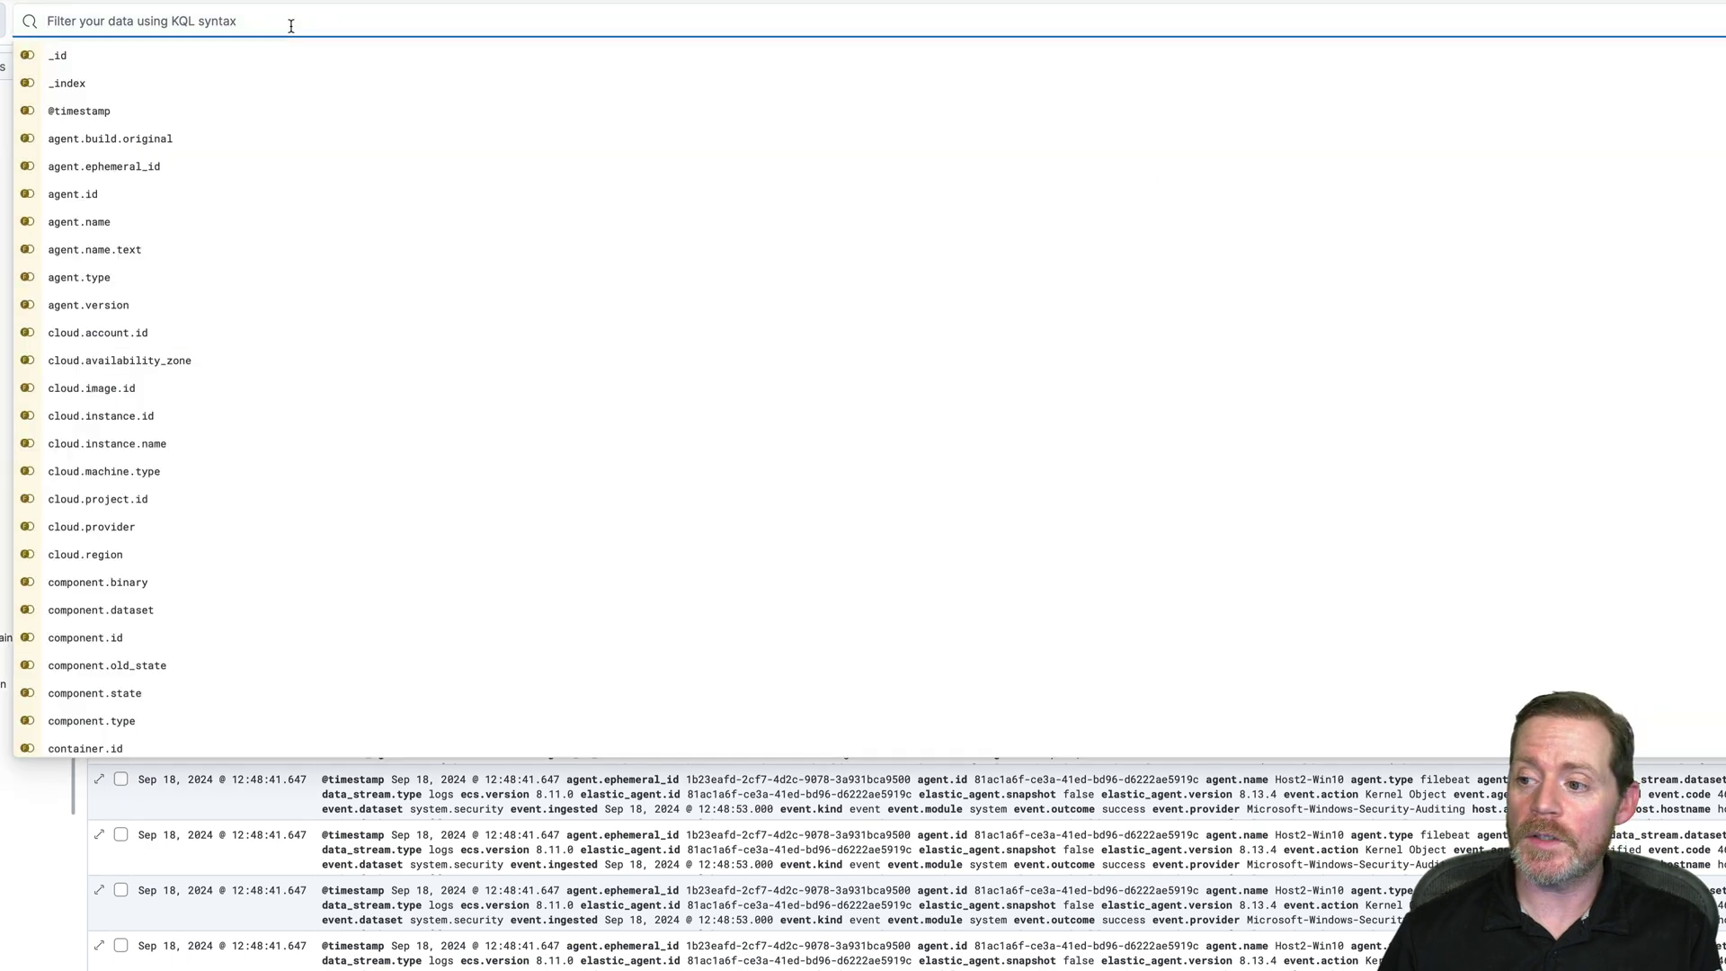
text(event.codd)
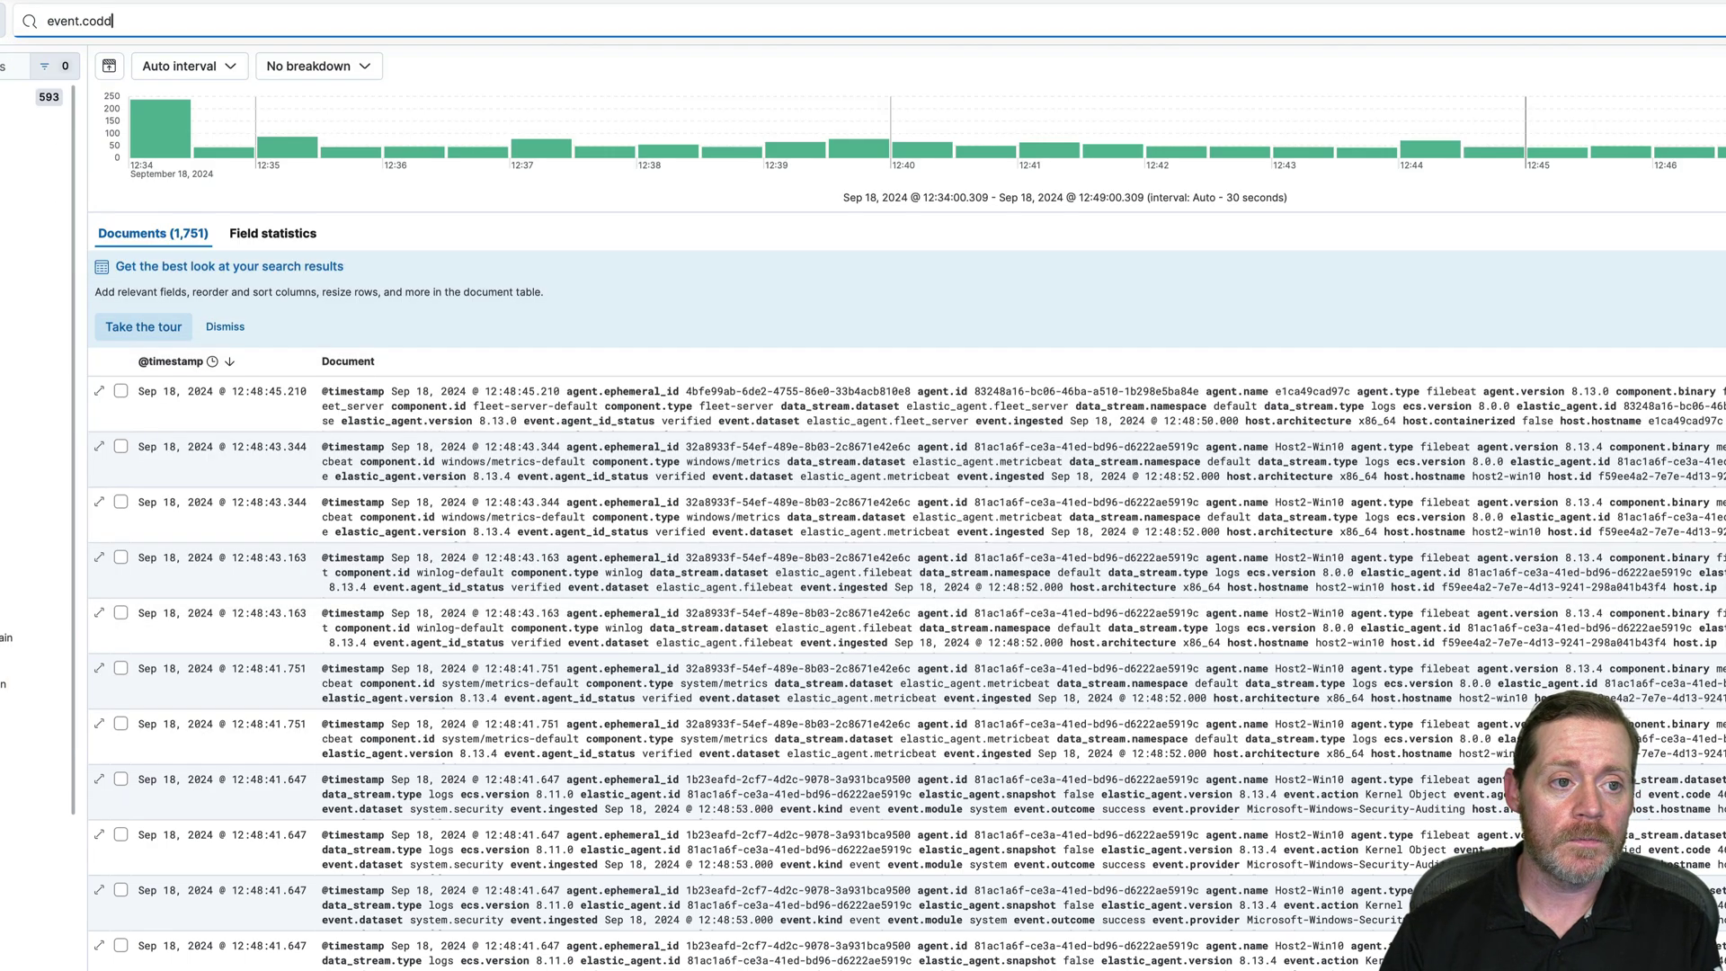
key(BackSpace)
text(e:)
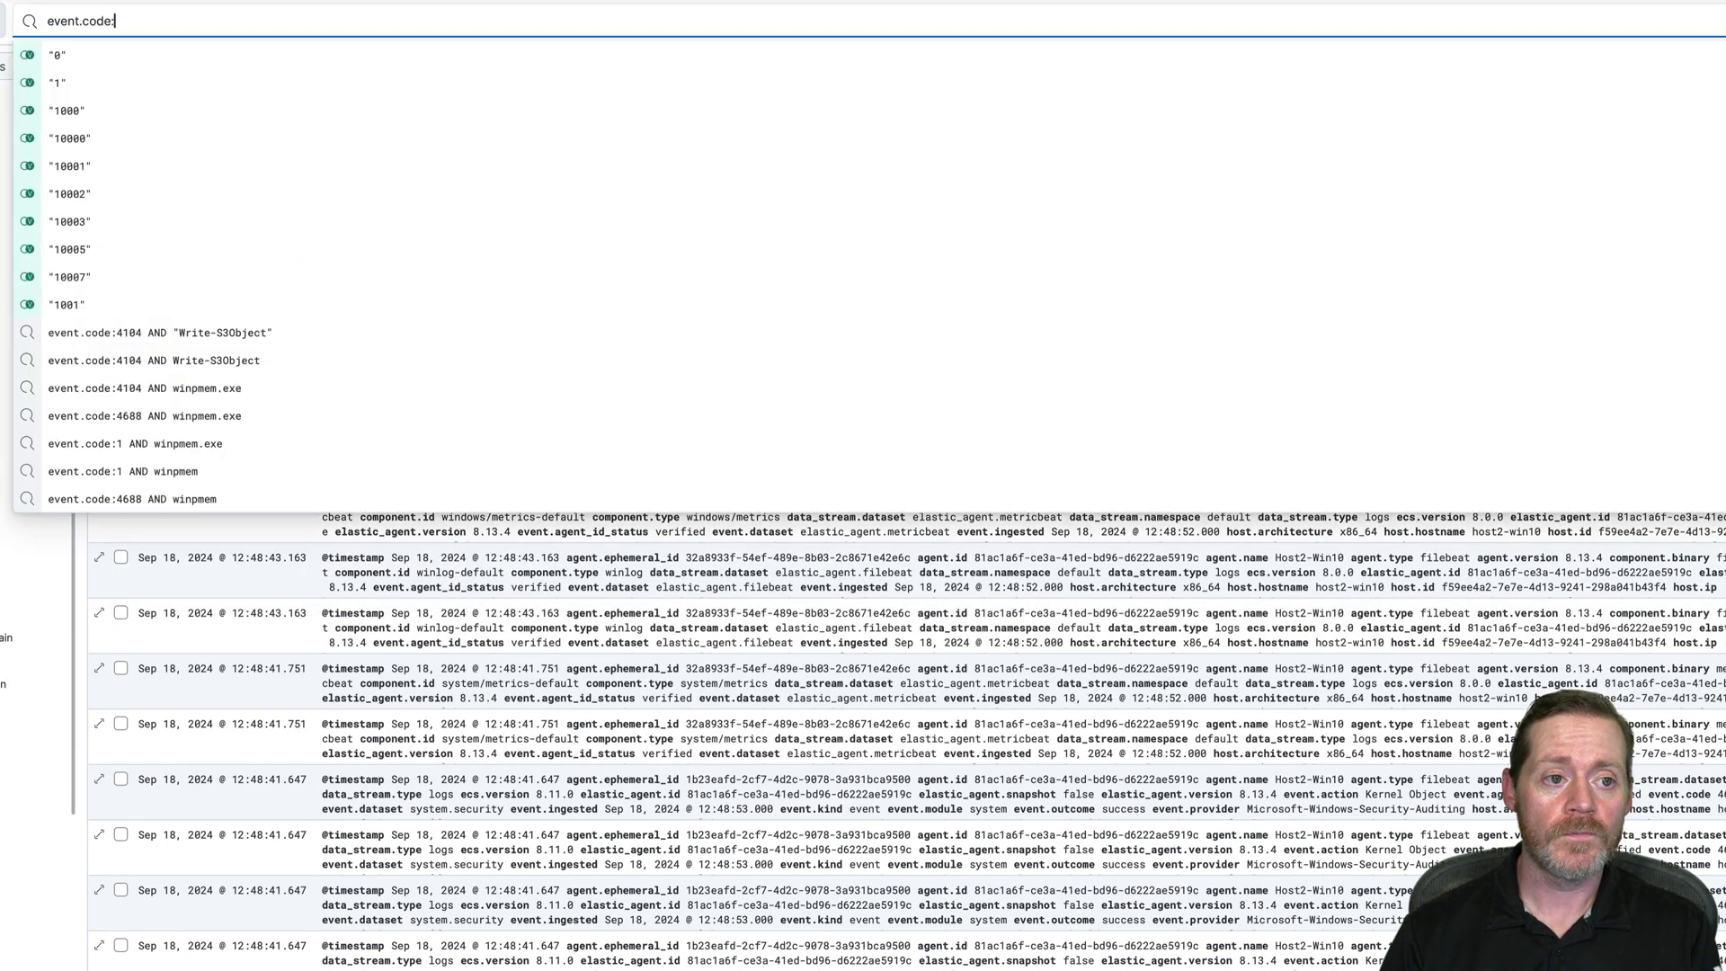
text(4688)
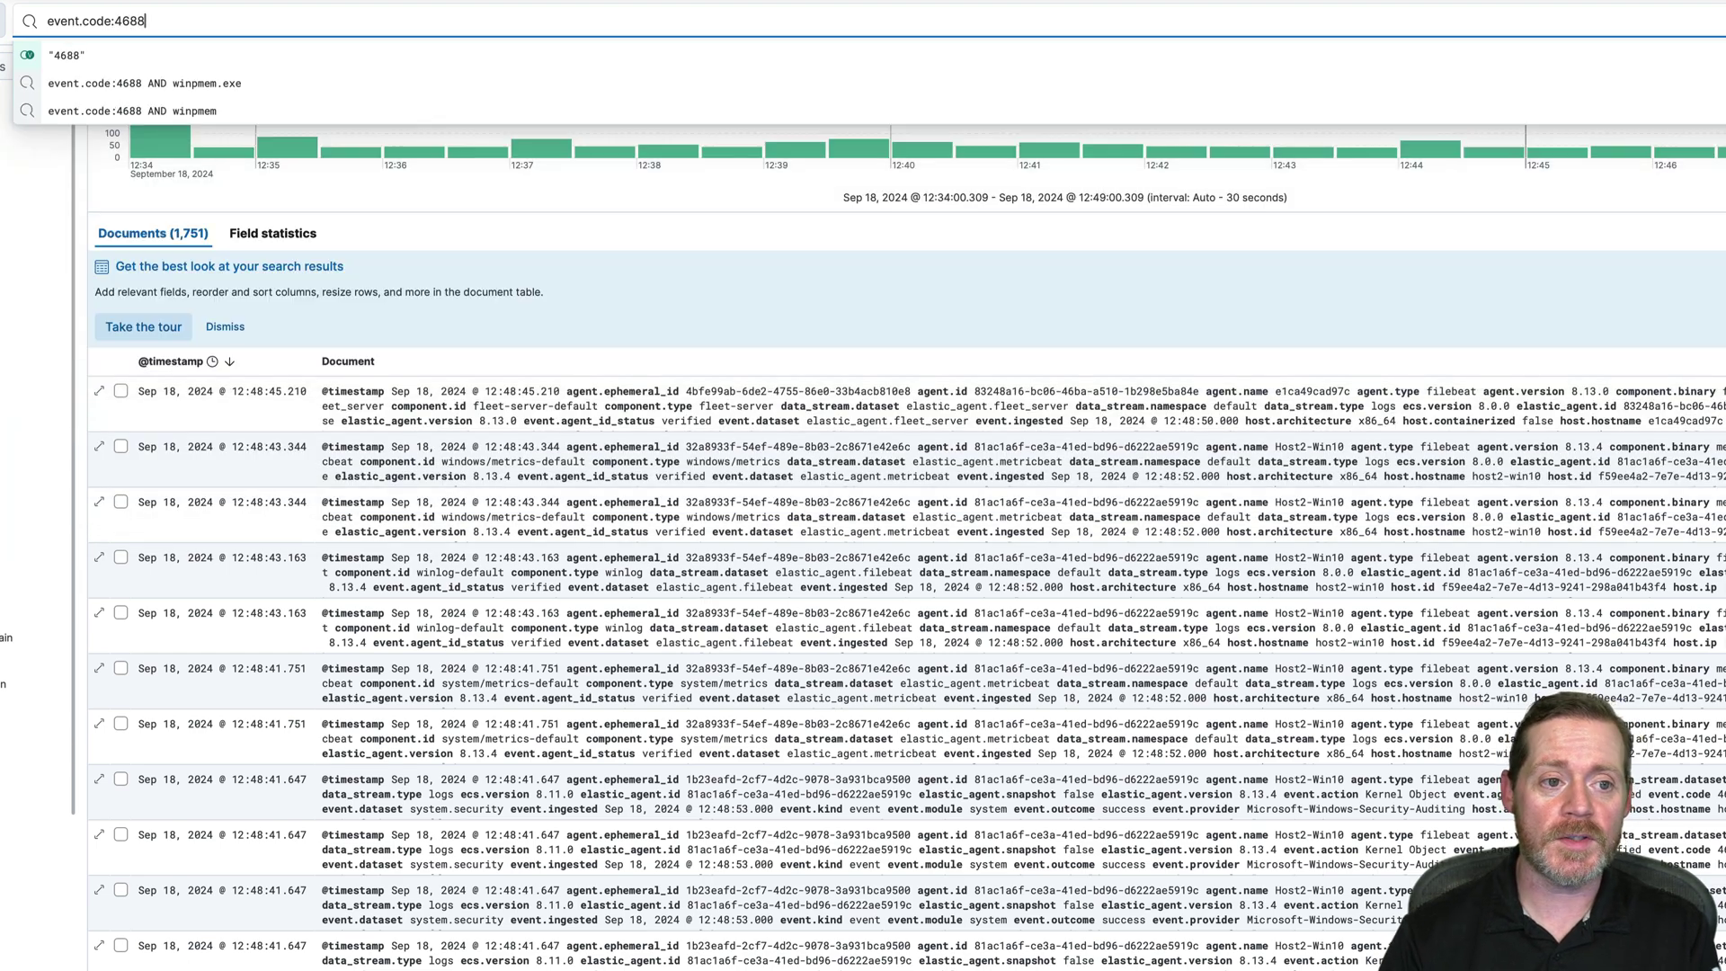
text( AN)
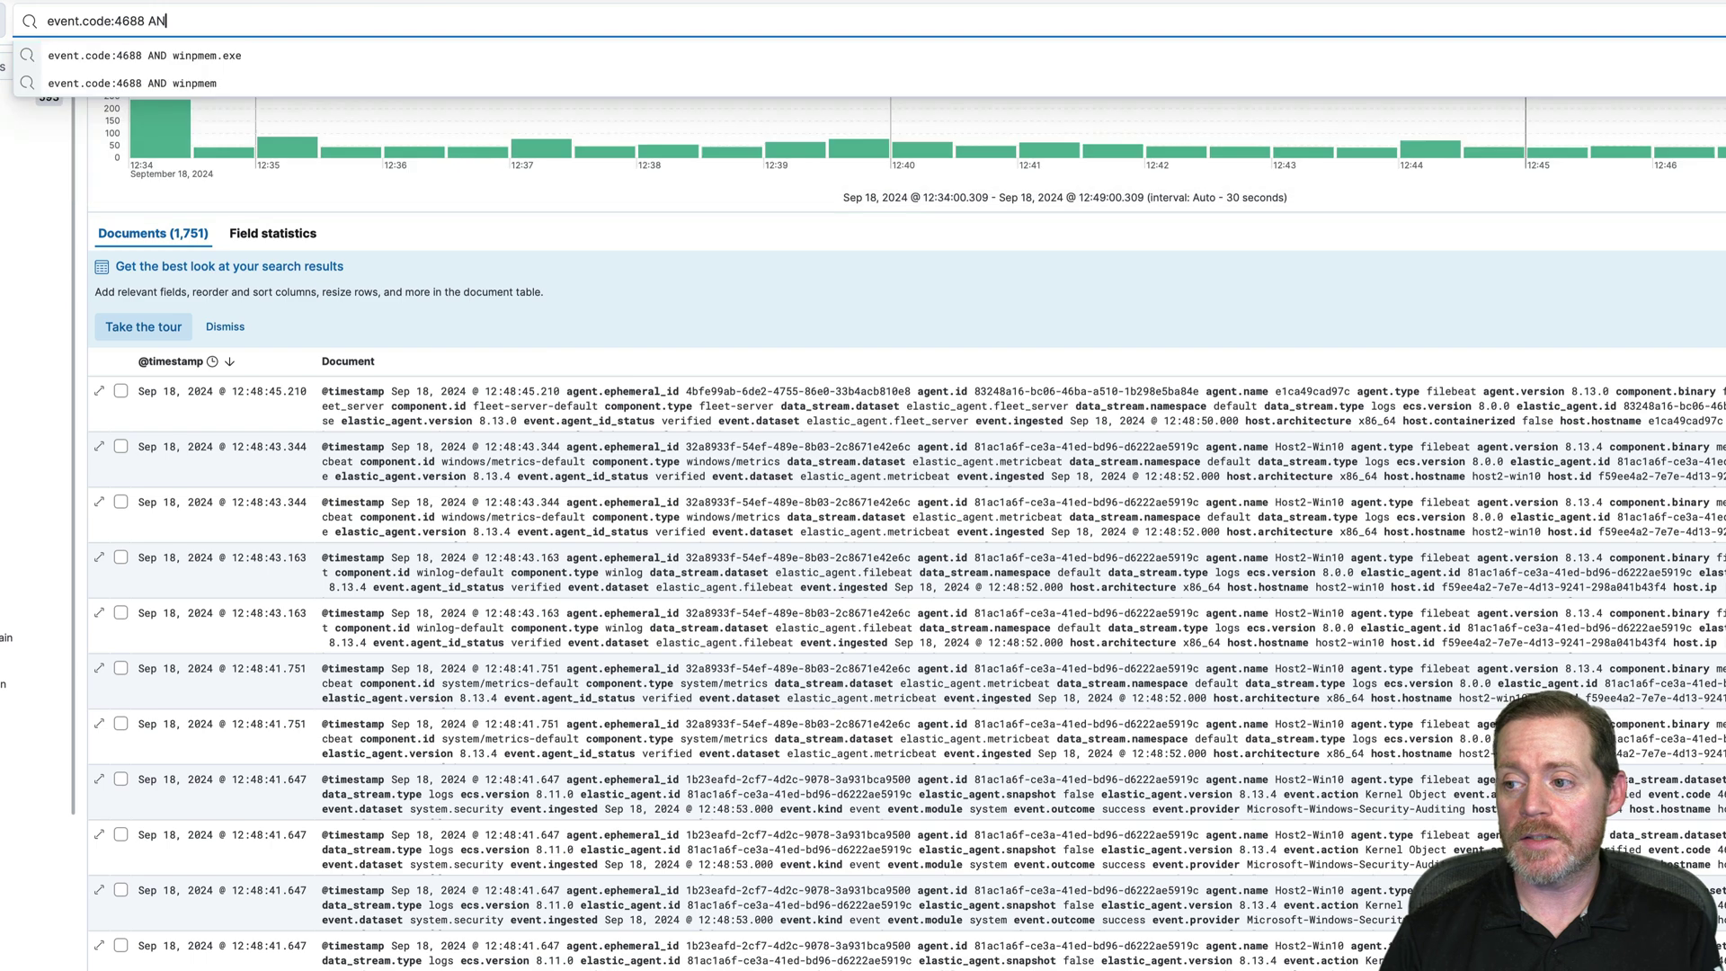
text(D win)
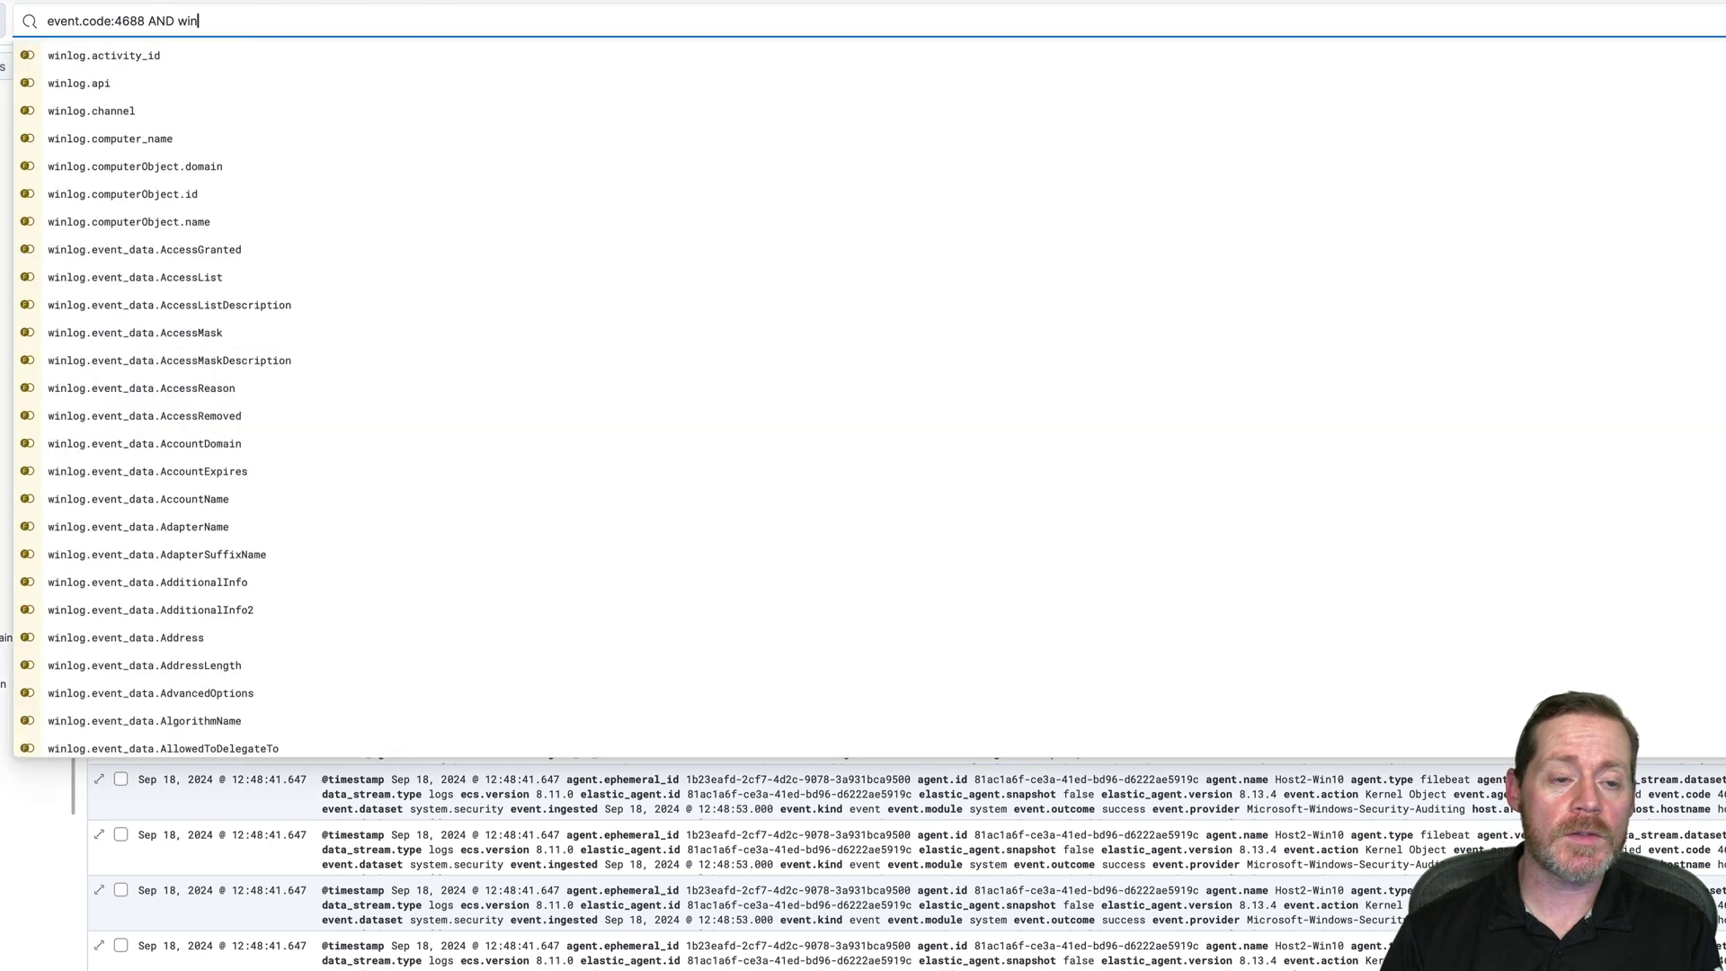
text(p)
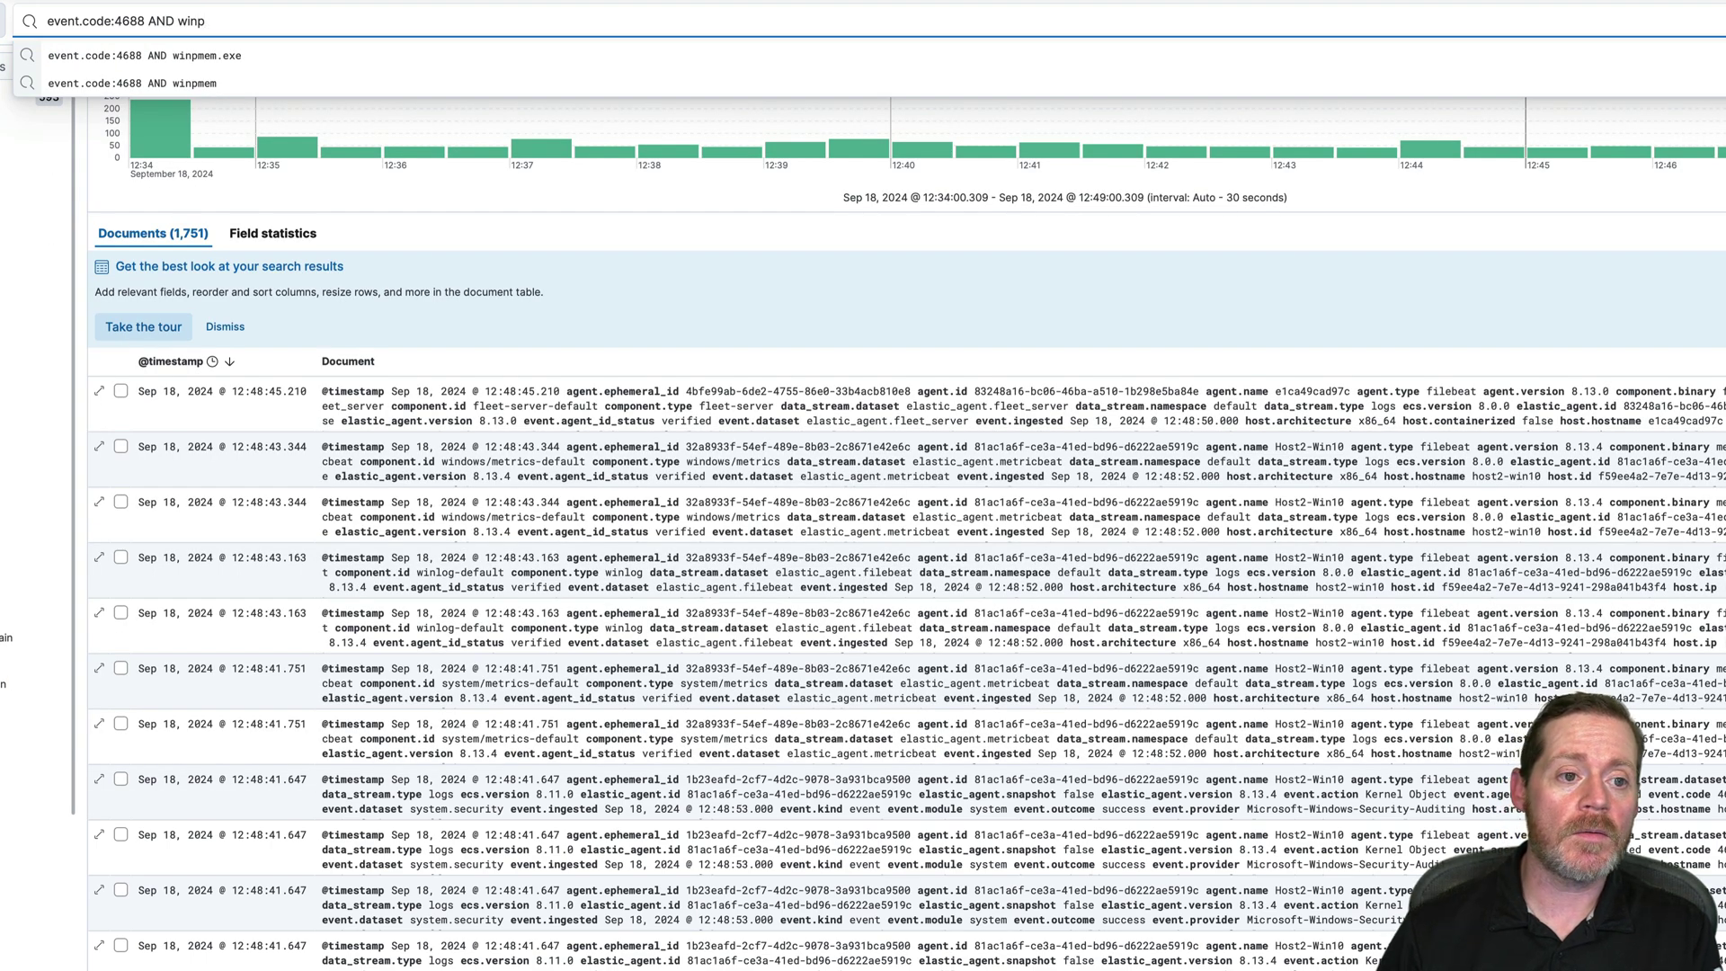
click(219, 63)
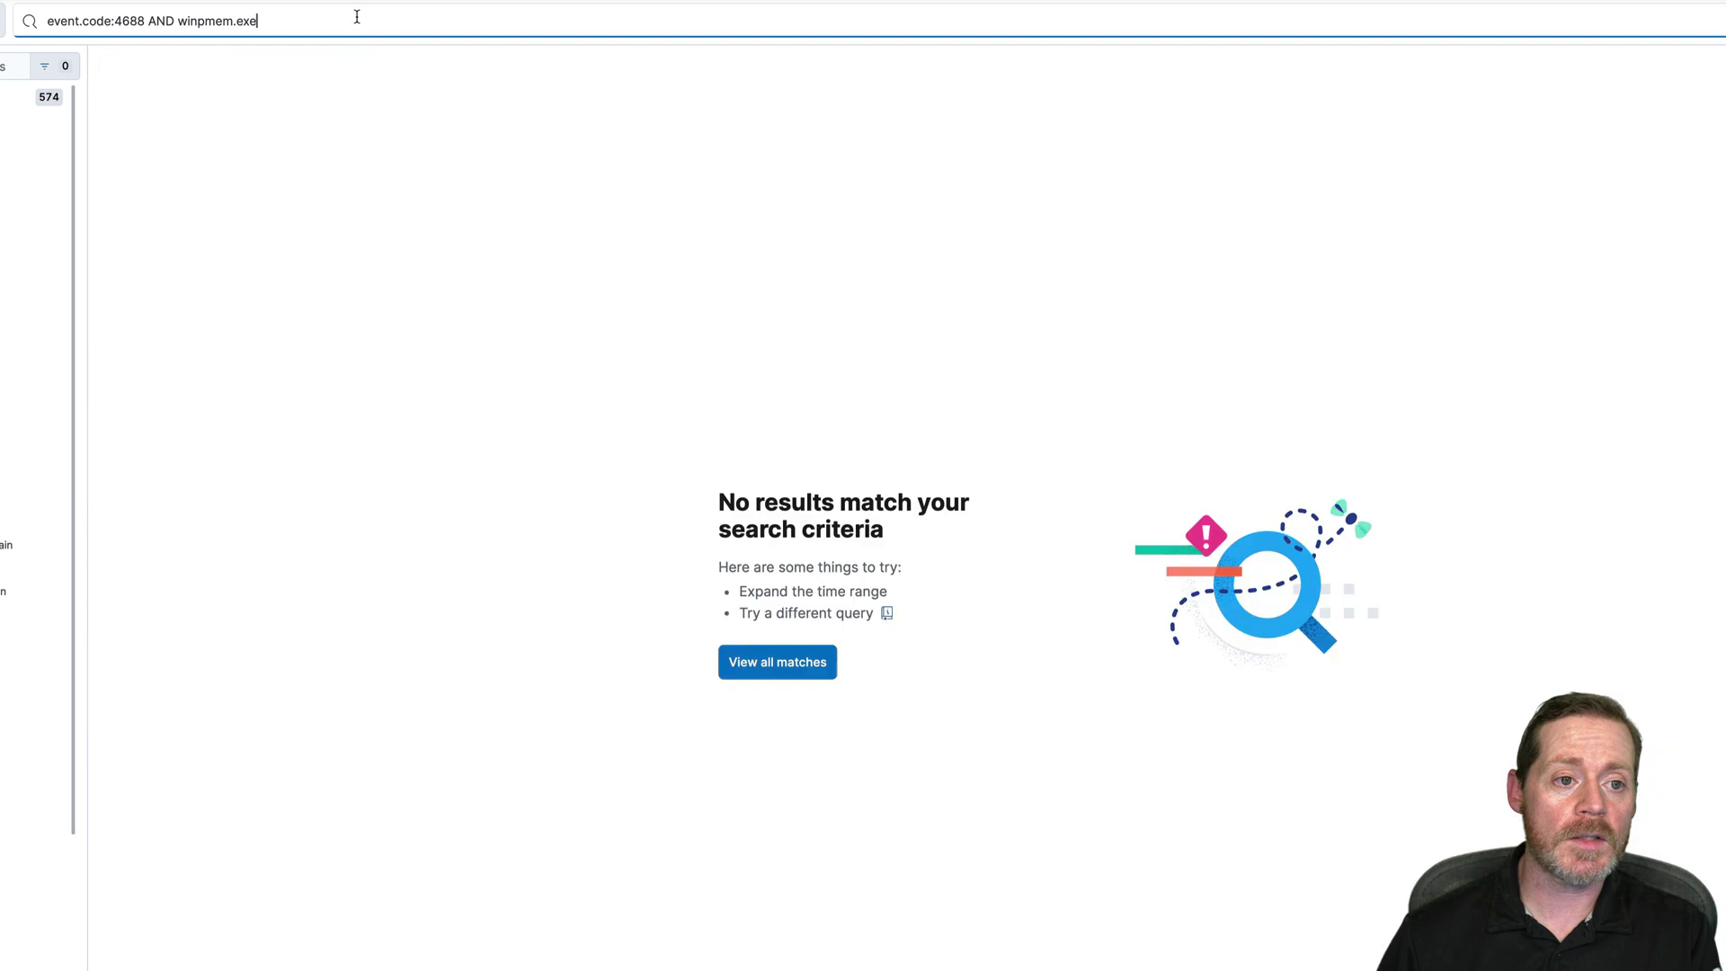
- Change the query's event code to 1 and search for event.code:1 AND winpmem.exe
click(336, 23)
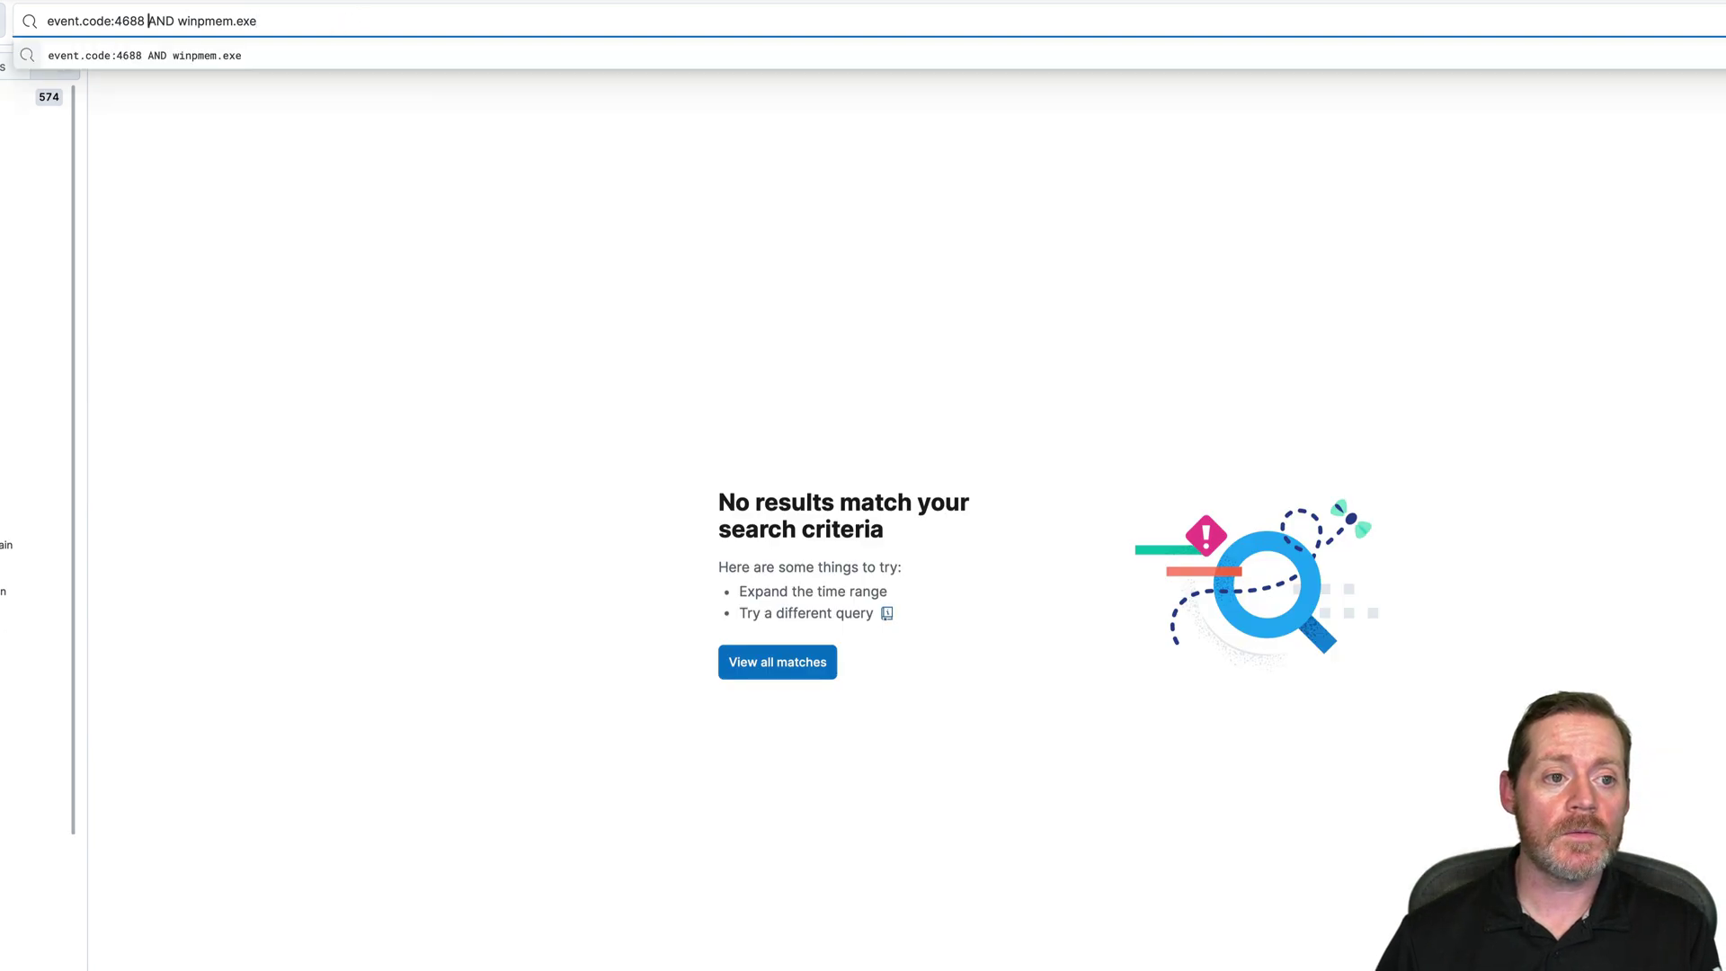
key(BackSpace)
key(BackSpace)
key(BackSpace)
key(BackSpace)
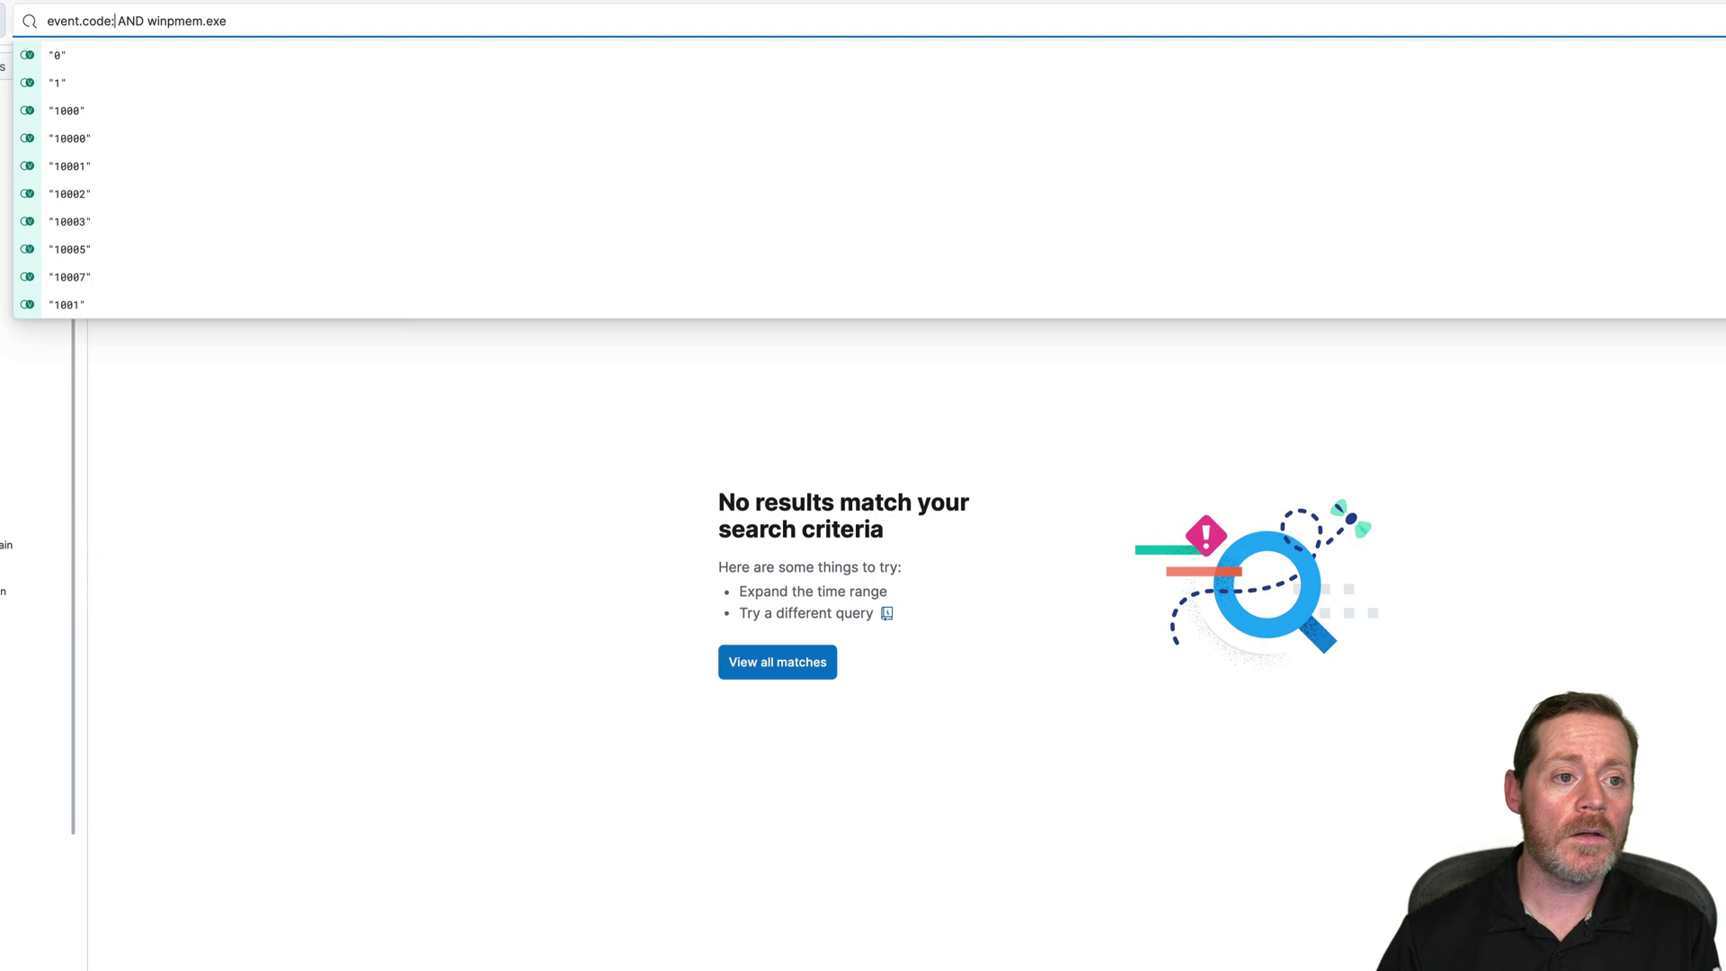
text(1)
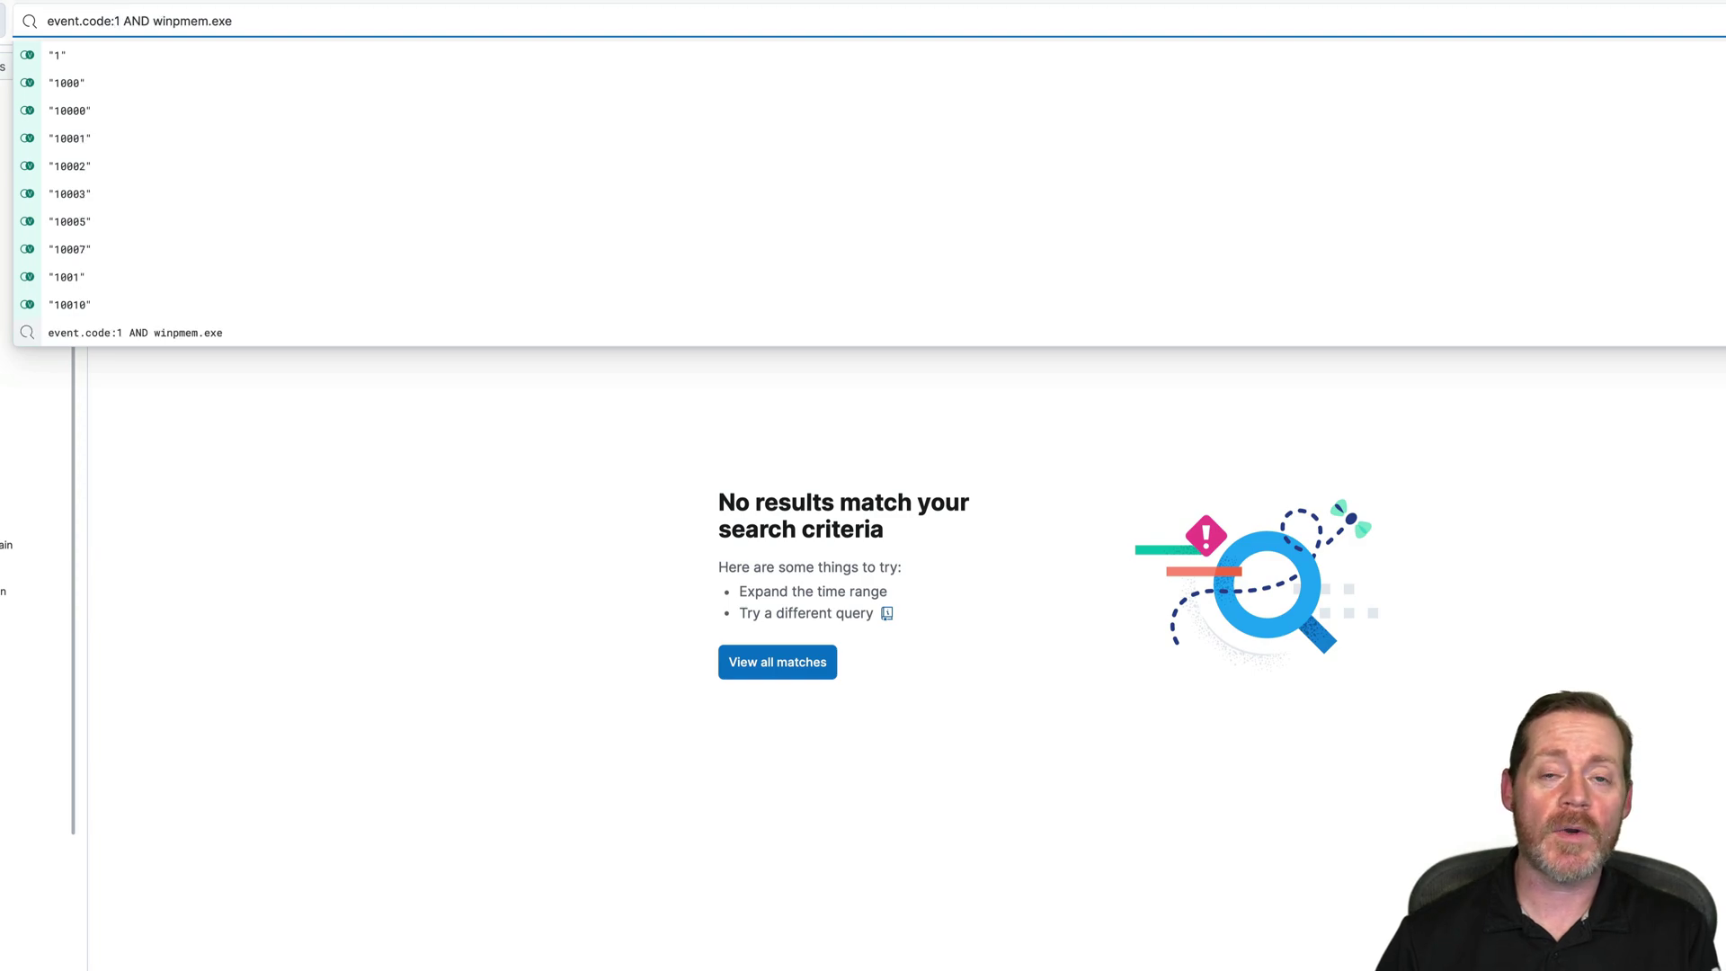
key(Return)
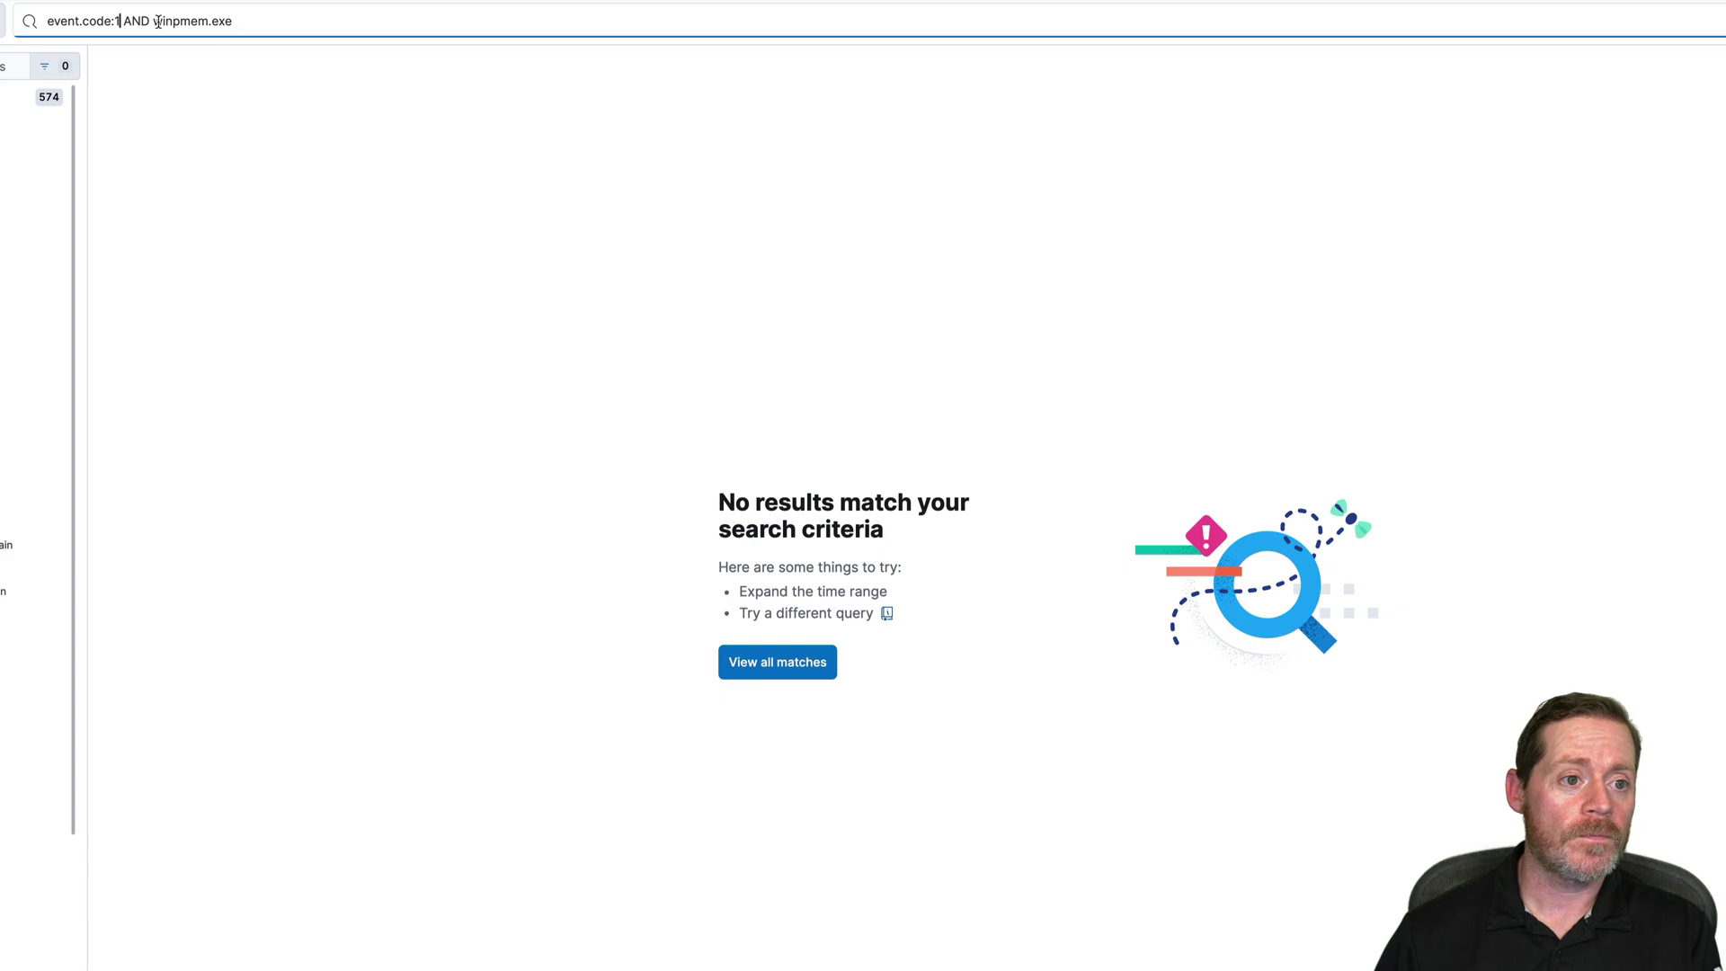
- Change the query's event code to 4104 and search for event.code:4104 AND winpmem.exe
key(BackSpace)
text(410)
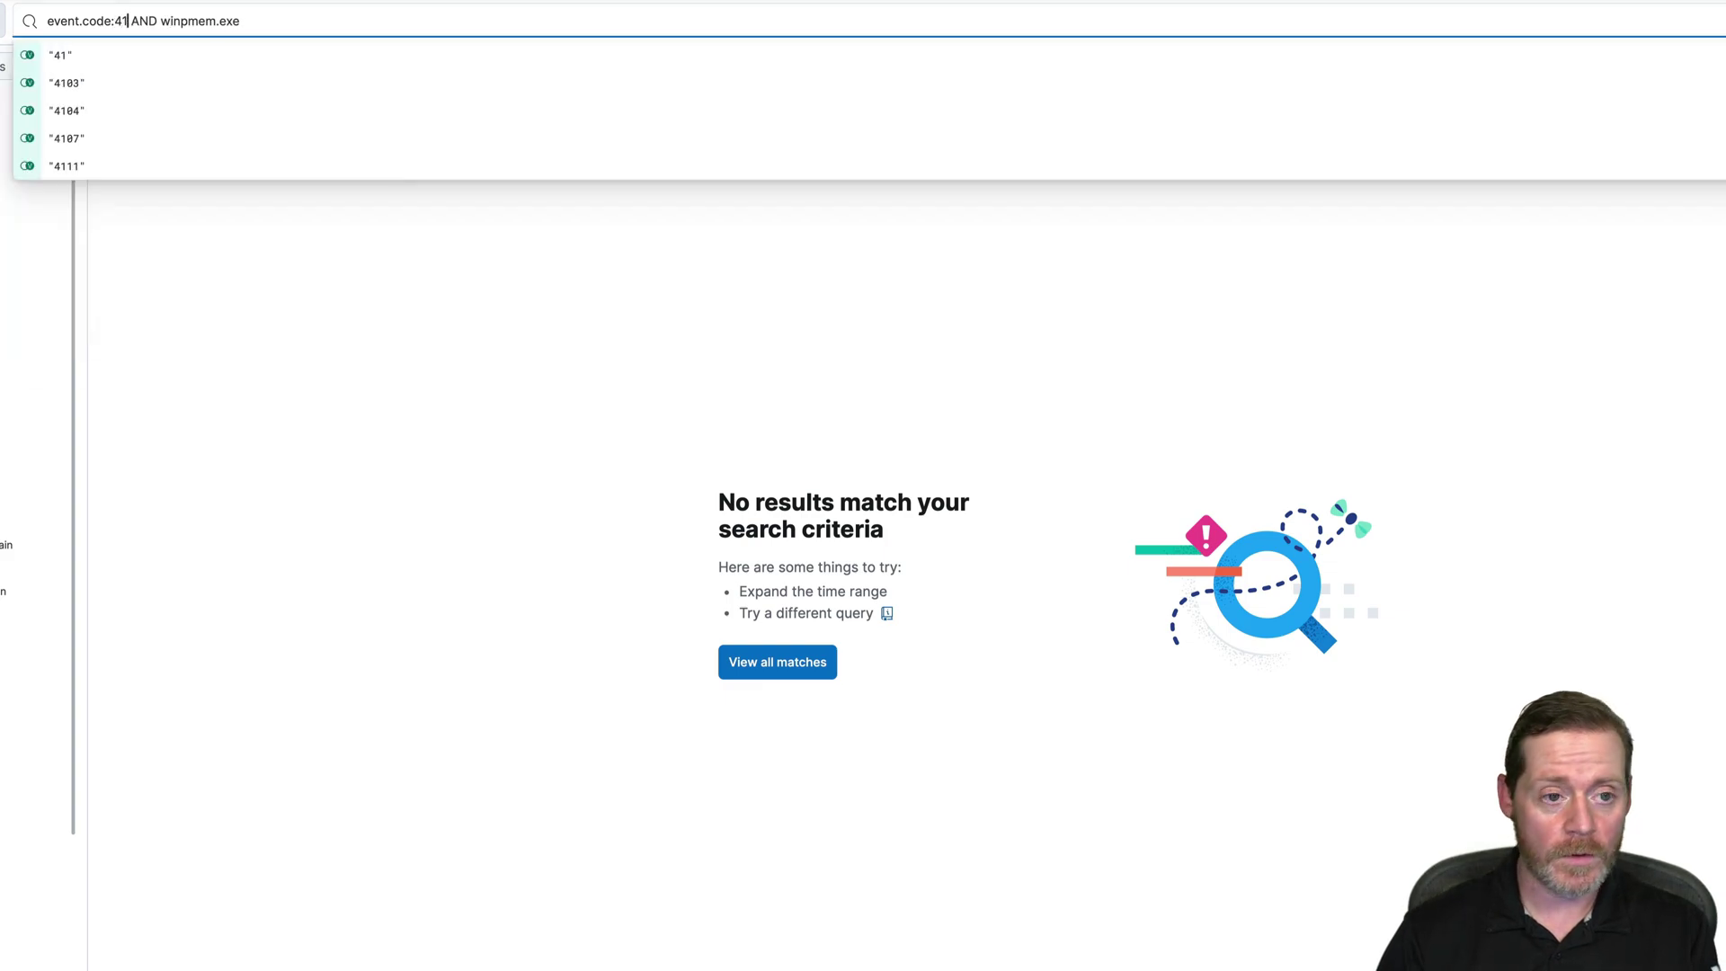
text(4)
key(Return)
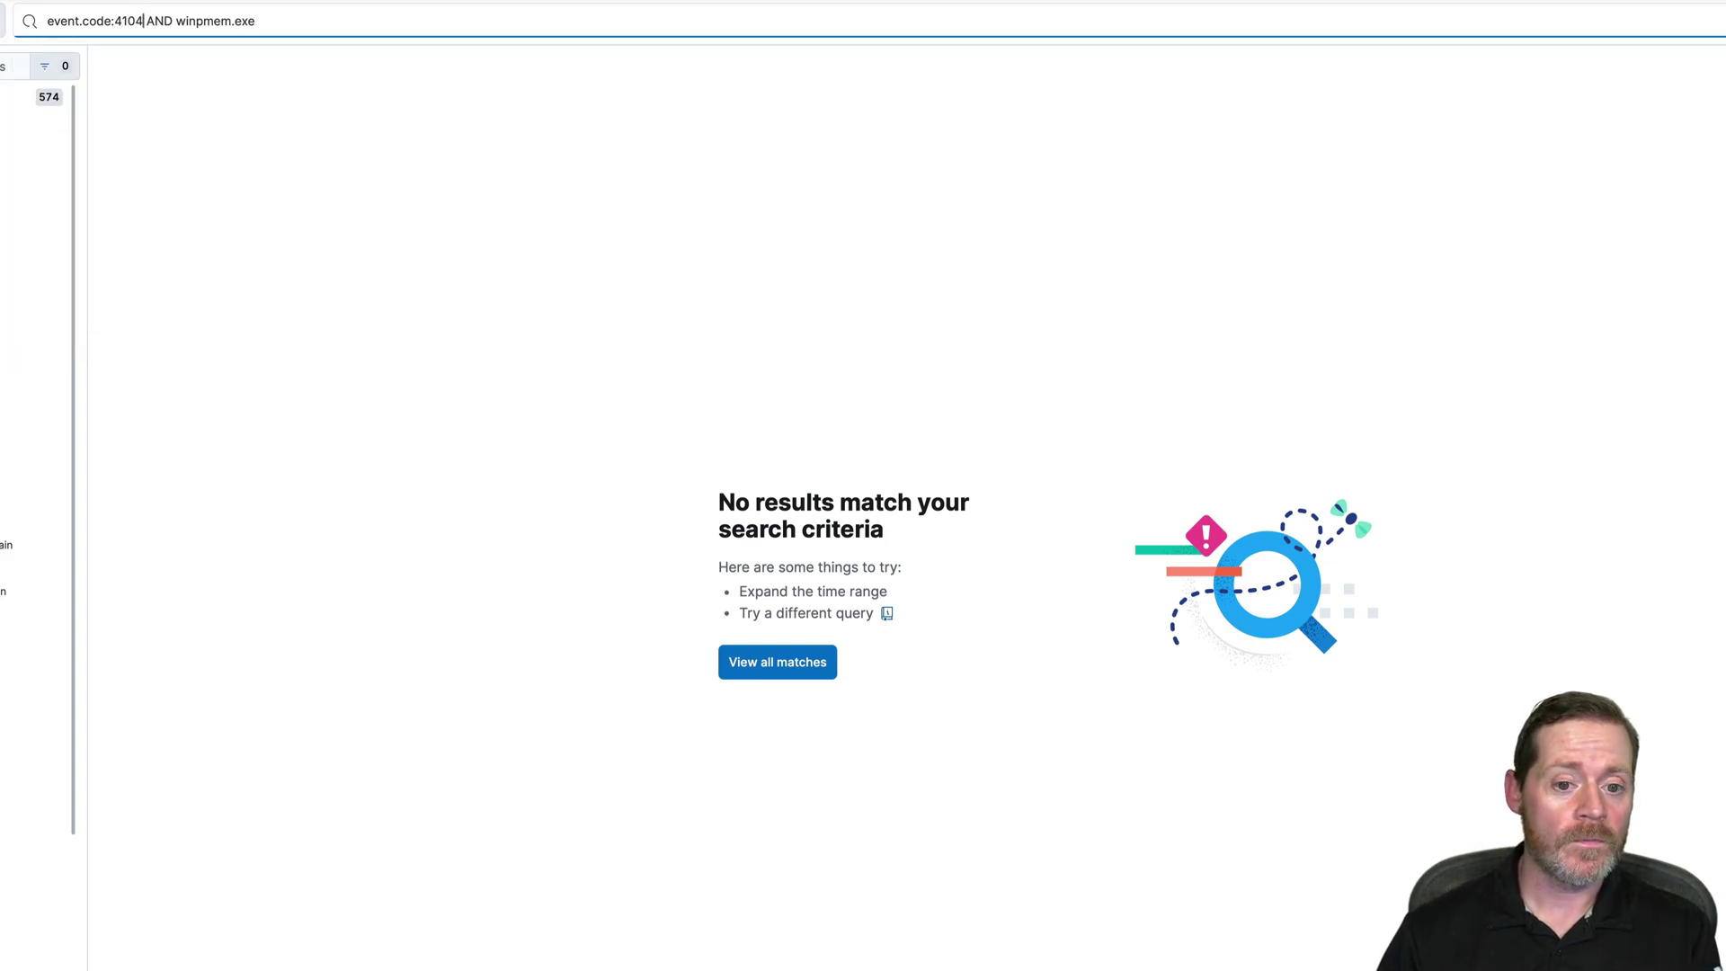
- Widen the search's time range to the last 7 days, starting September 11, 2024
click(1725, 19)
click(1725, 21)
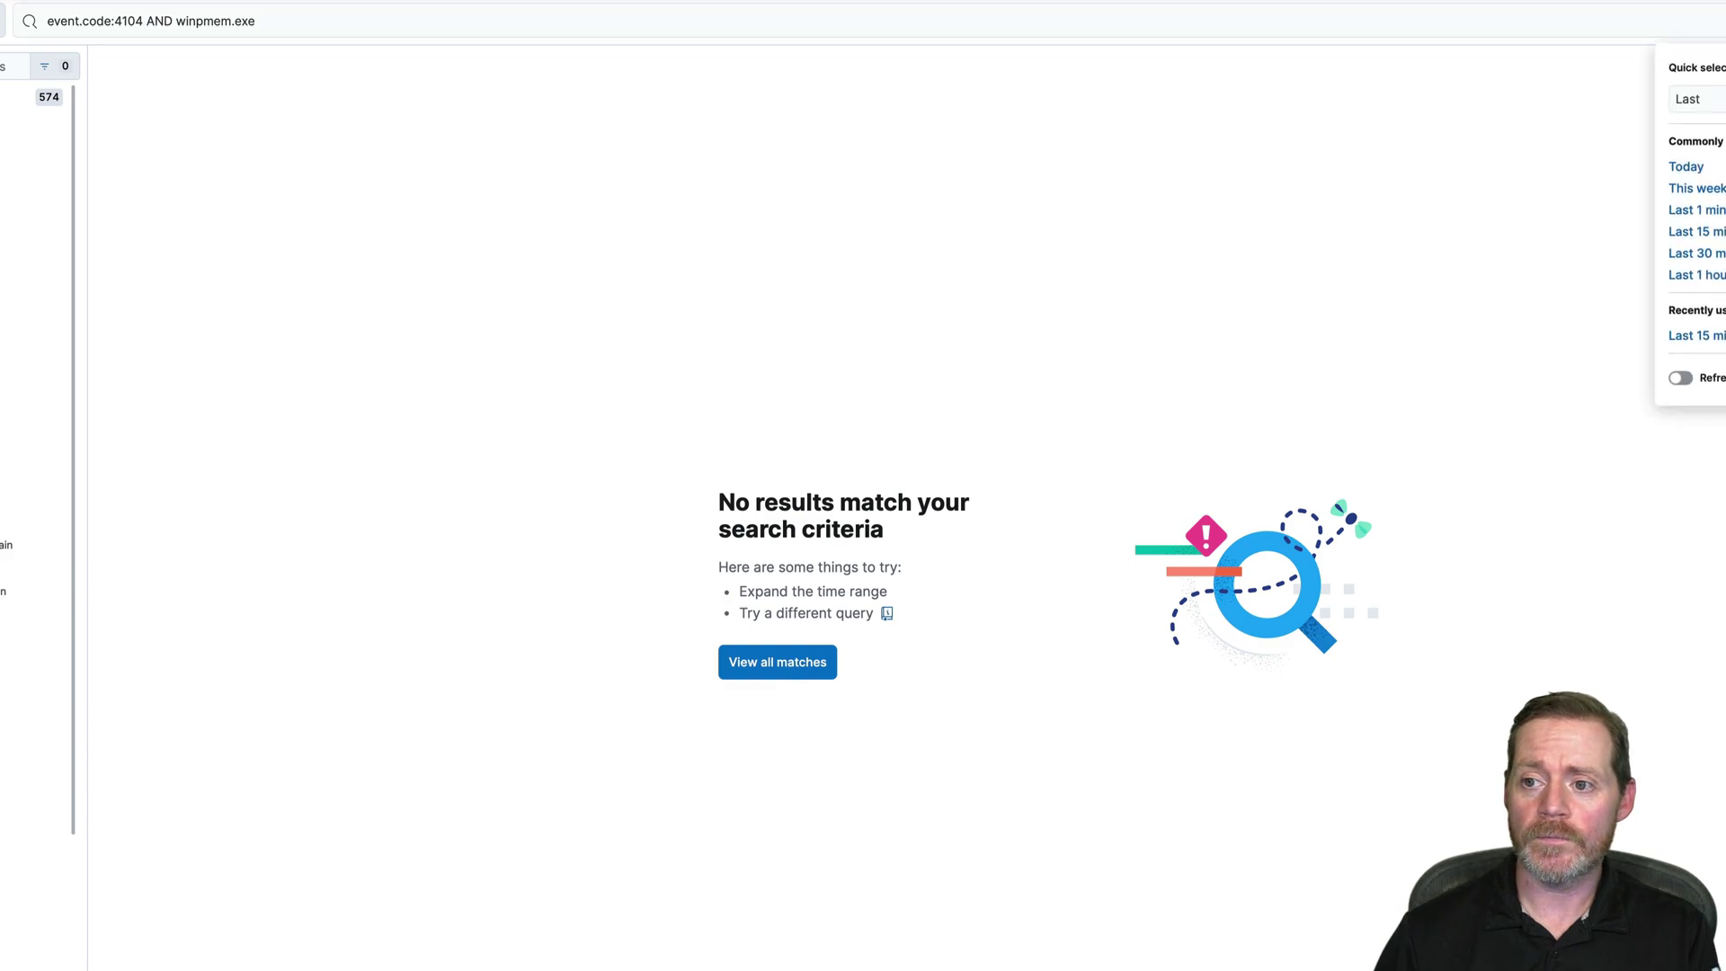
click(1725, 188)
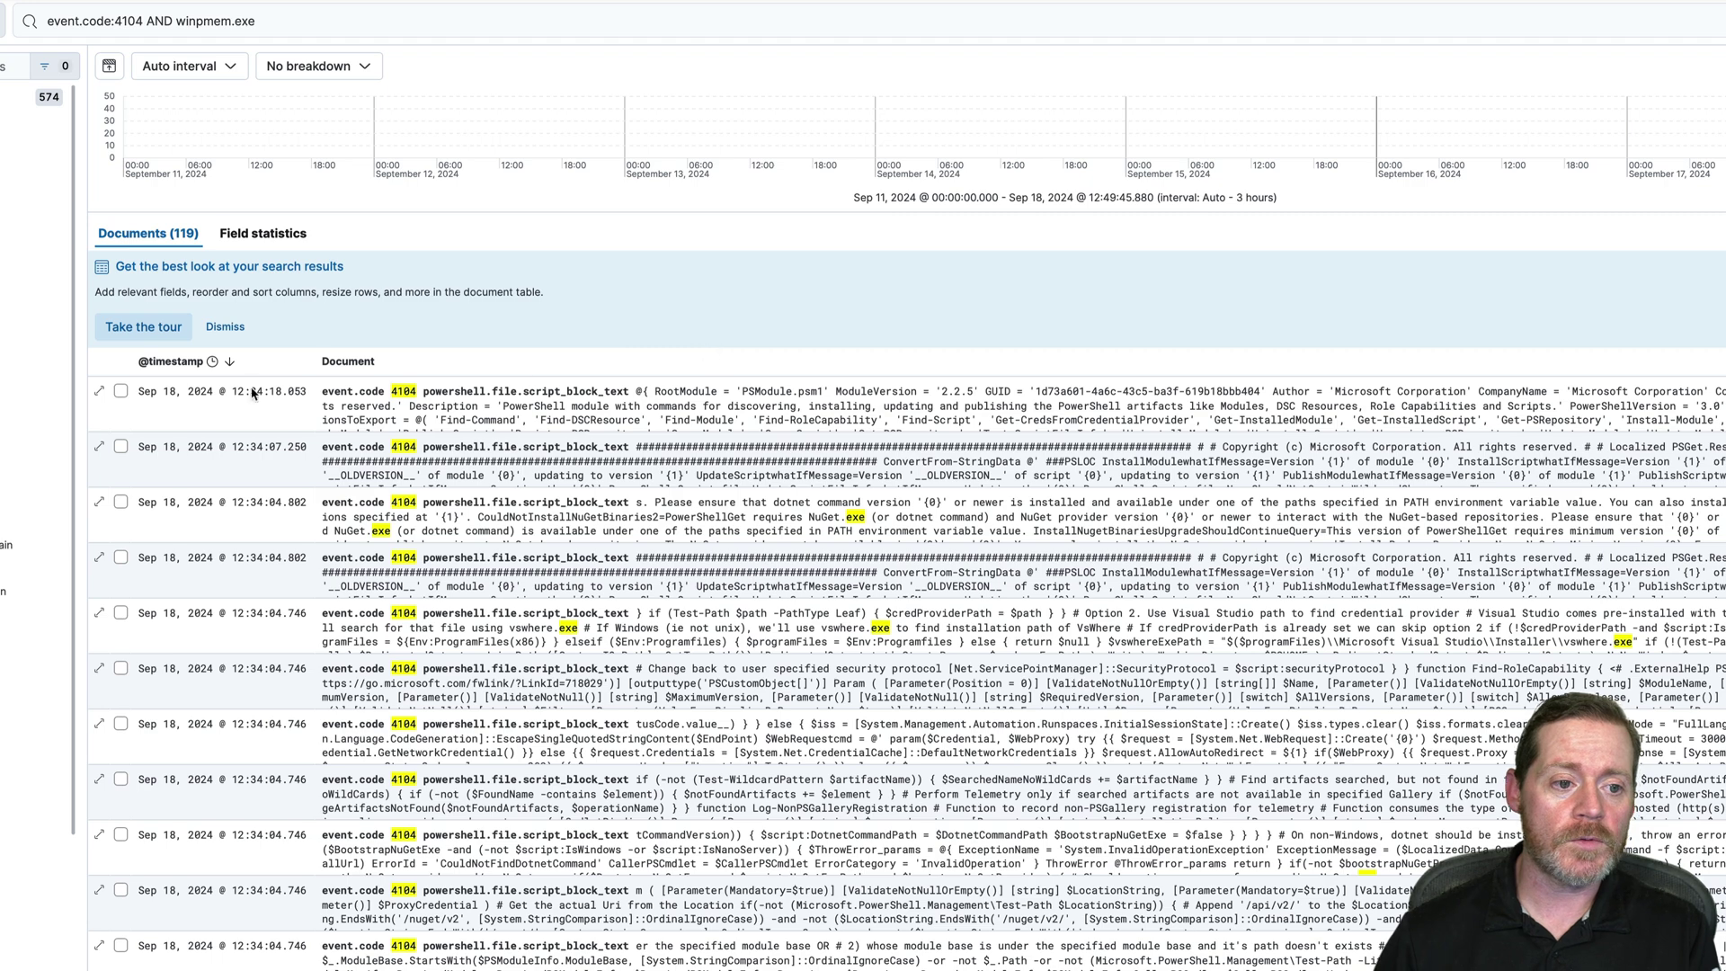
- Expand the newest matching document and examine its fields and the PowerShell script block text in the message field
click(99, 390)
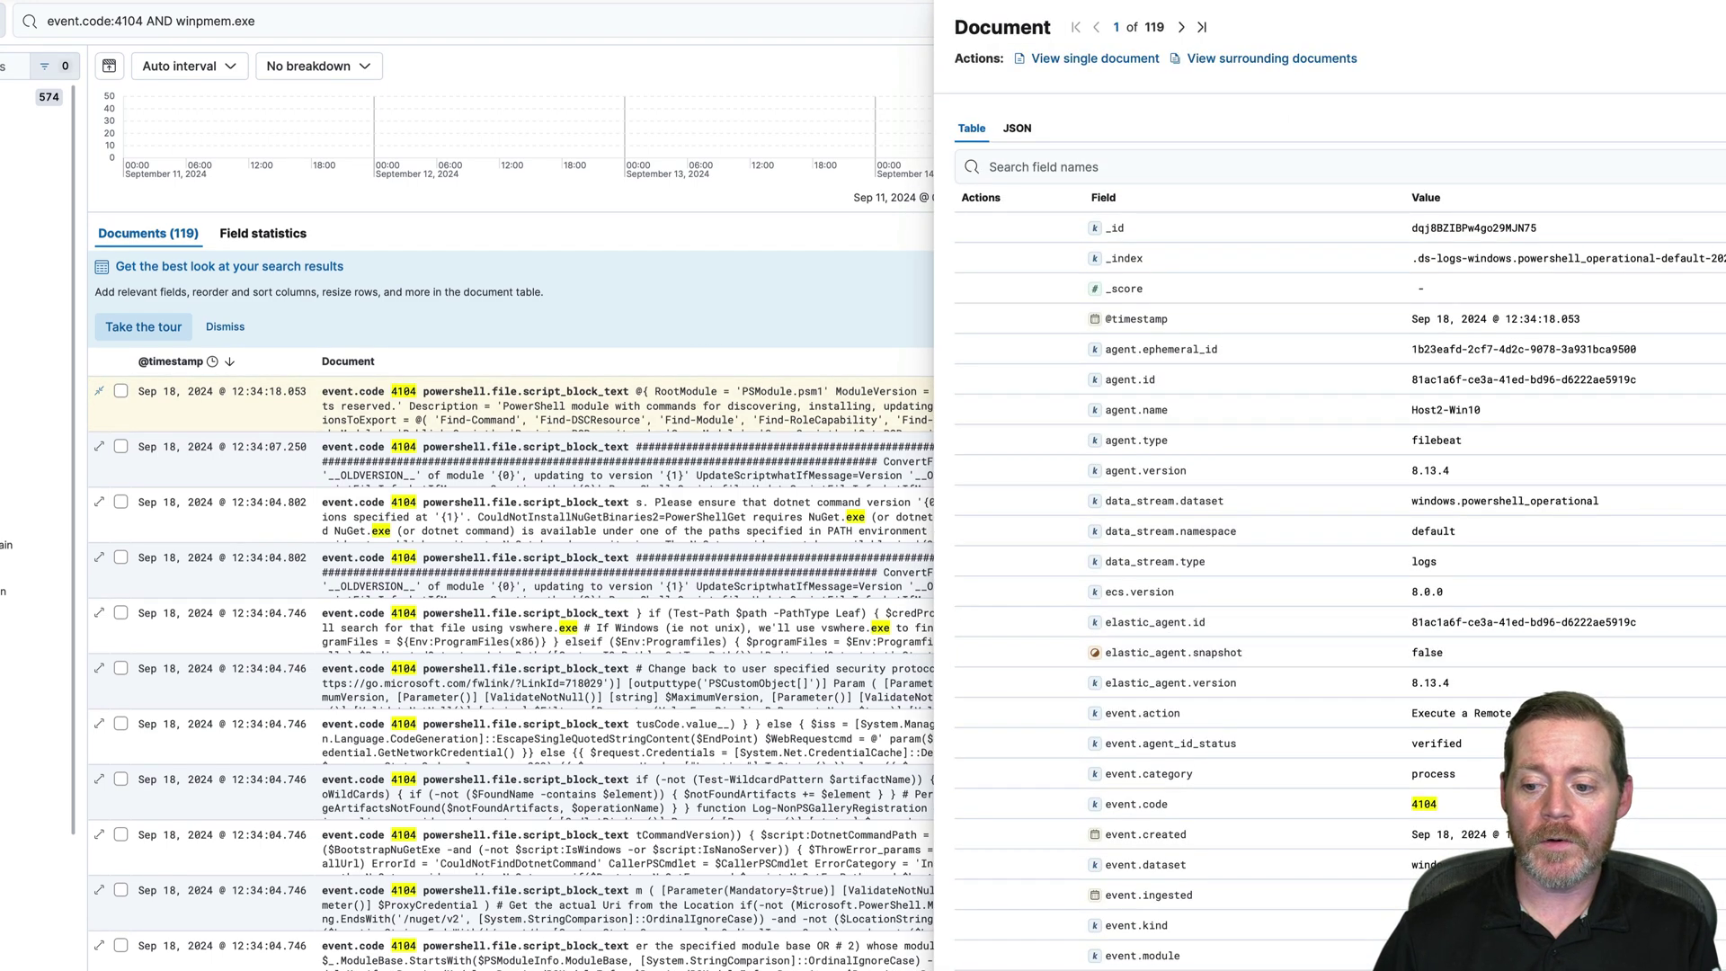
scroll(1259, 872, down, 10)
scroll(1258, 809, down, 15)
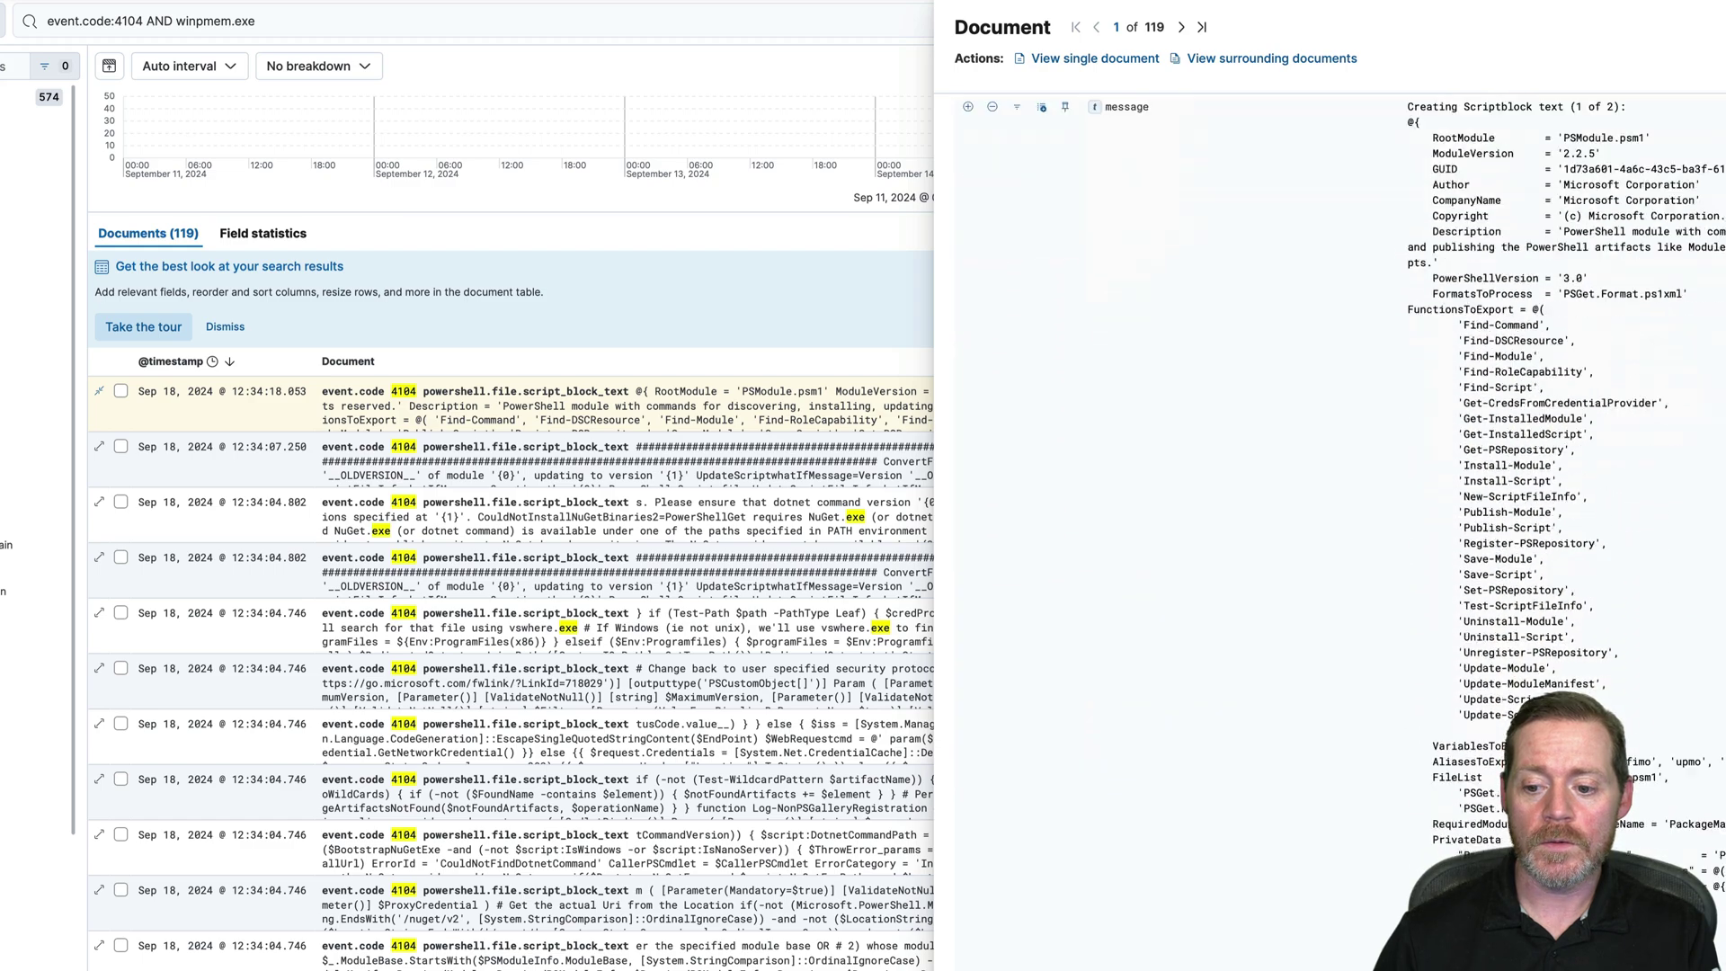
scroll(1259, 629, down, 5)
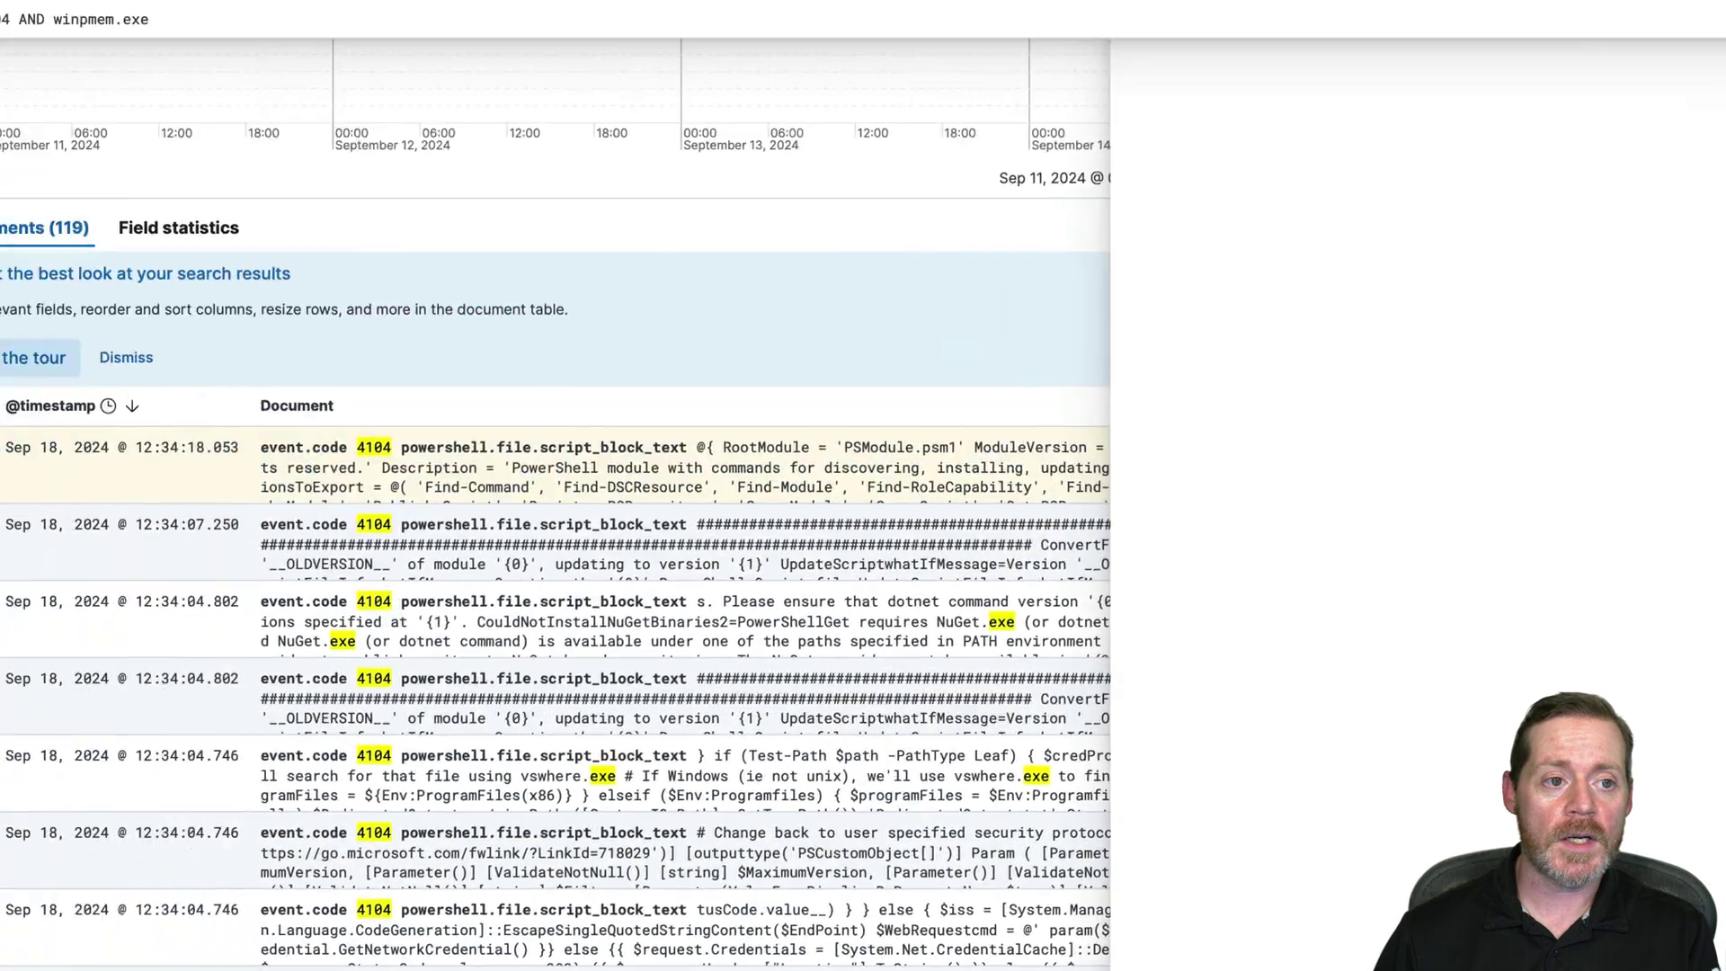
- Change the query's event code to 4688, search for event.code:4688 AND winpmem.exe, and close the open document details
click(202, 28)
key(BackSpace)
key(BackSpace)
key(BackSpace)
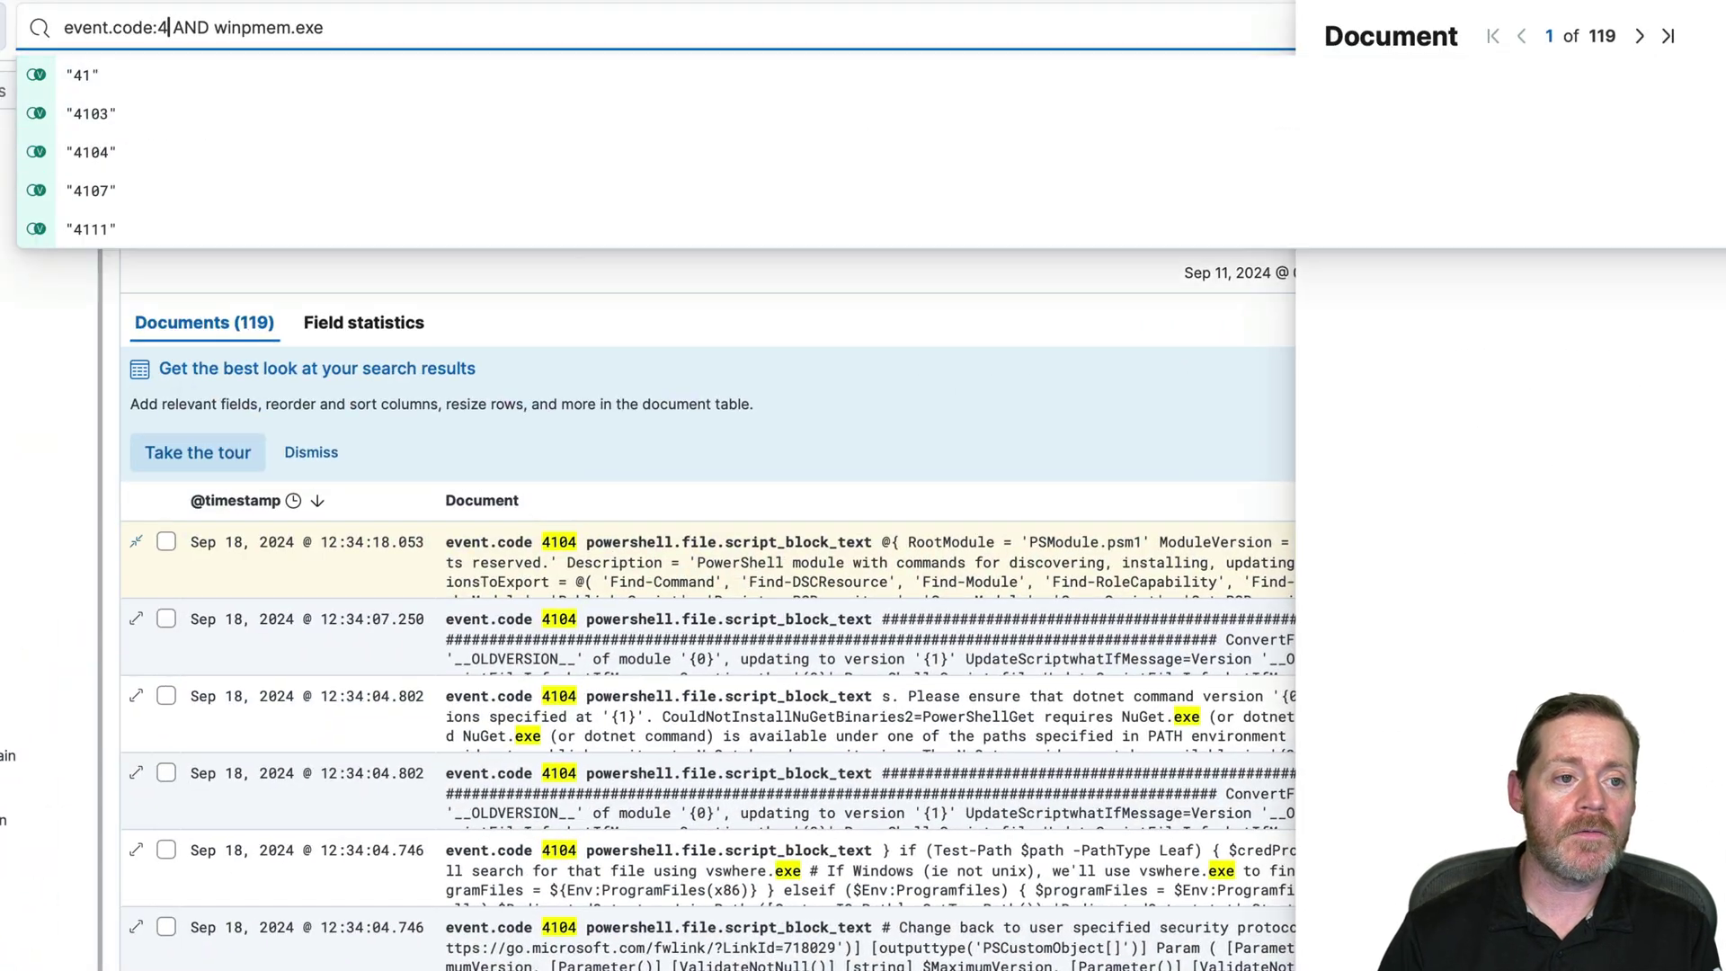
text(688)
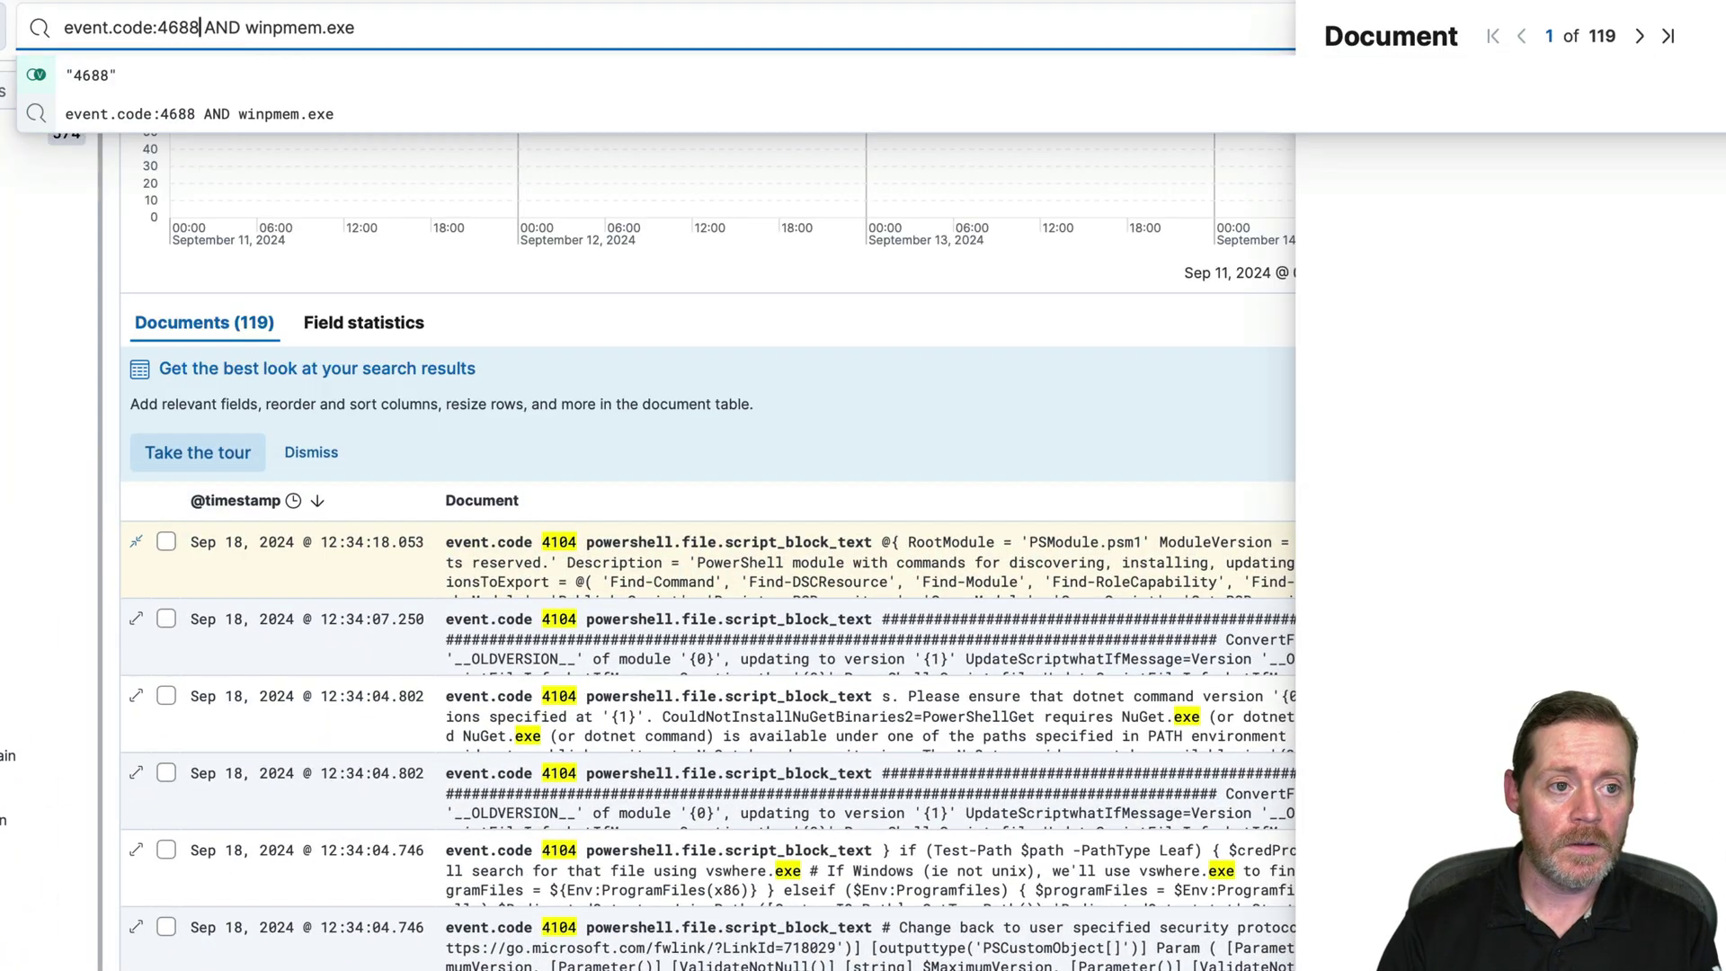
key(Return)
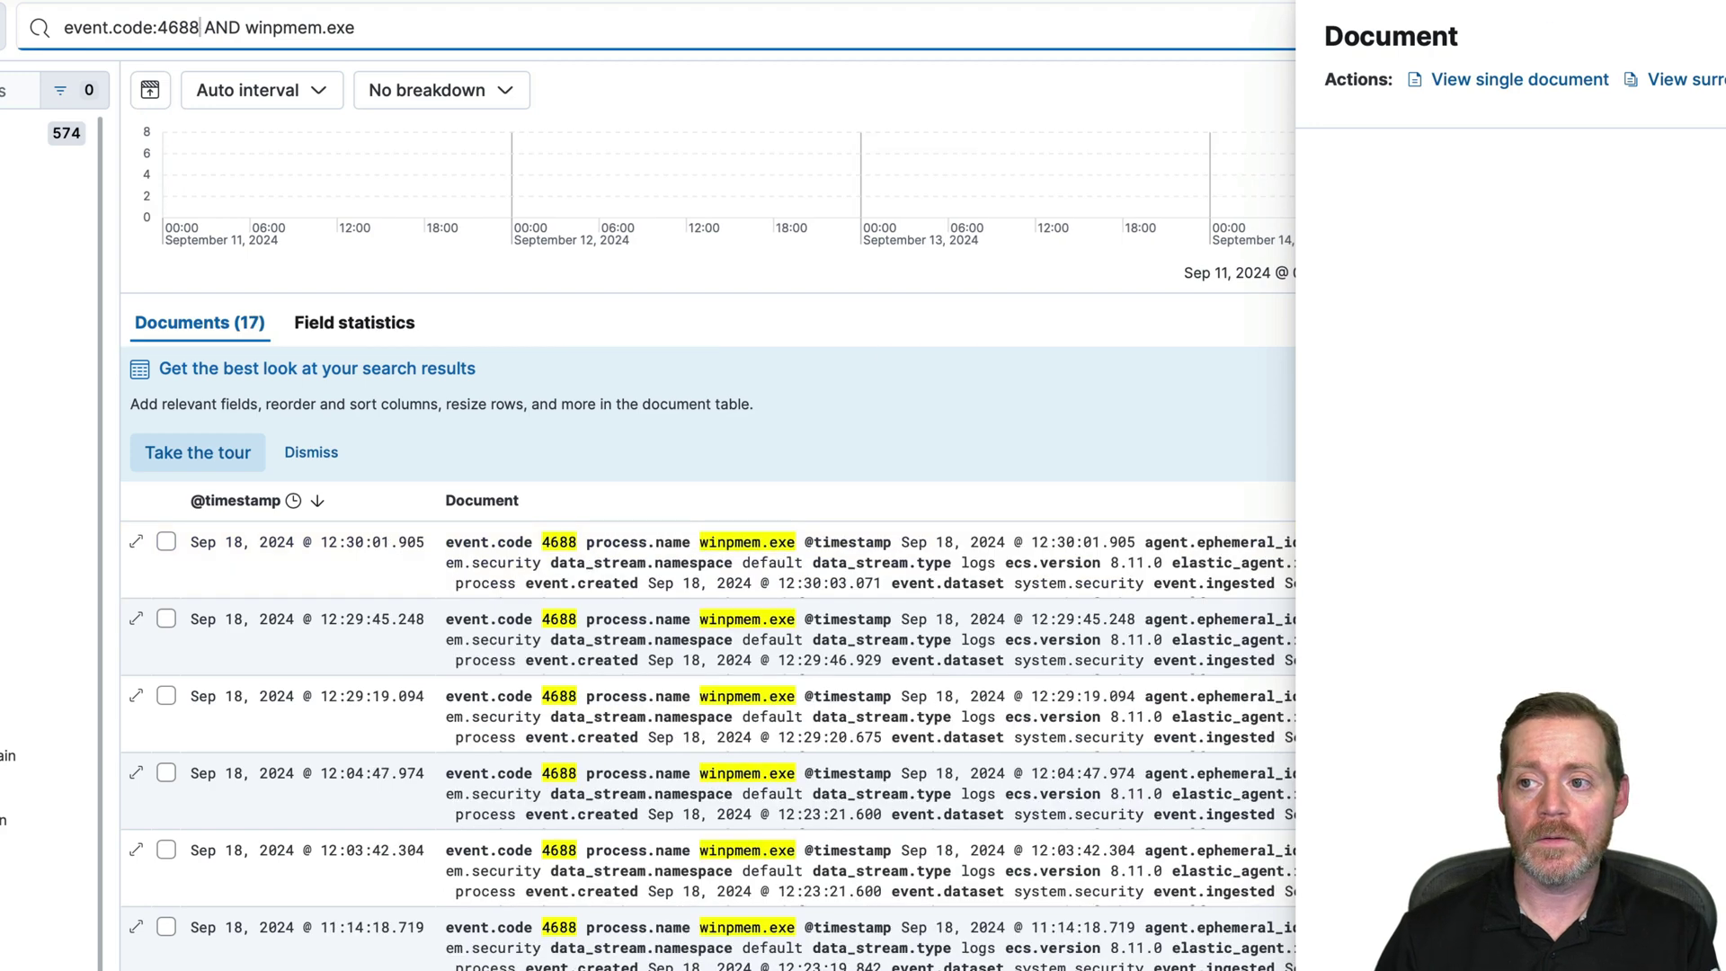
key(Escape)
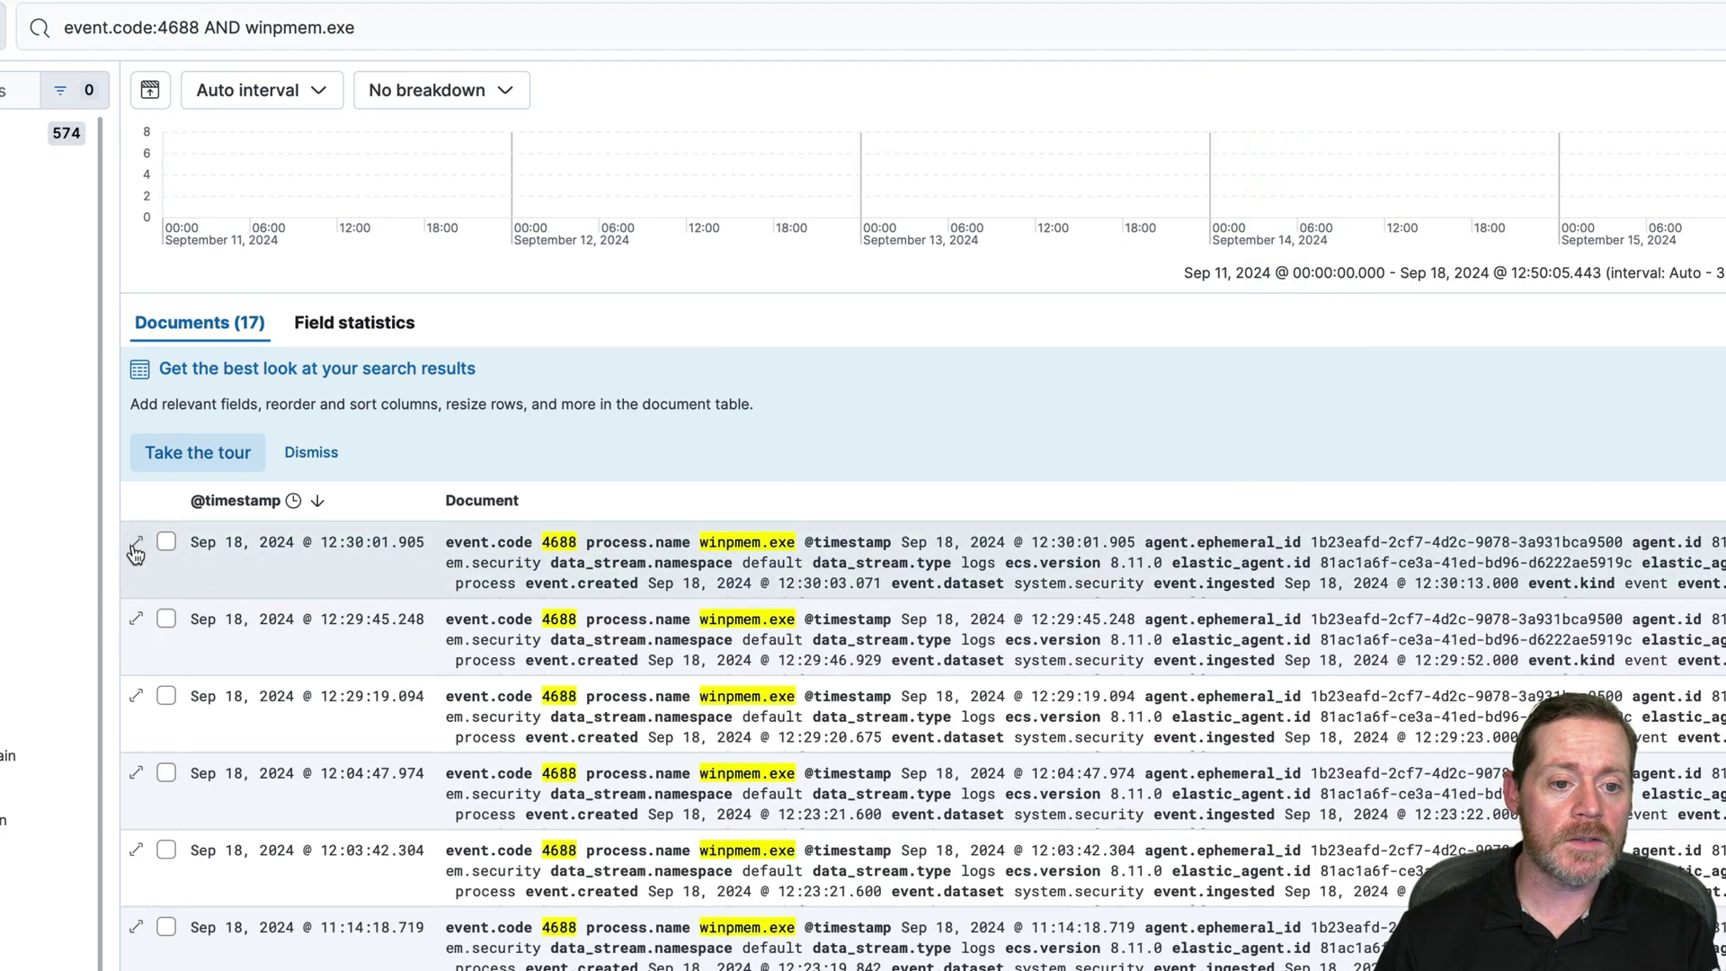
- Expand the newest 4688 document, examine the new and creator process names in its message field, and close the details
click(135, 541)
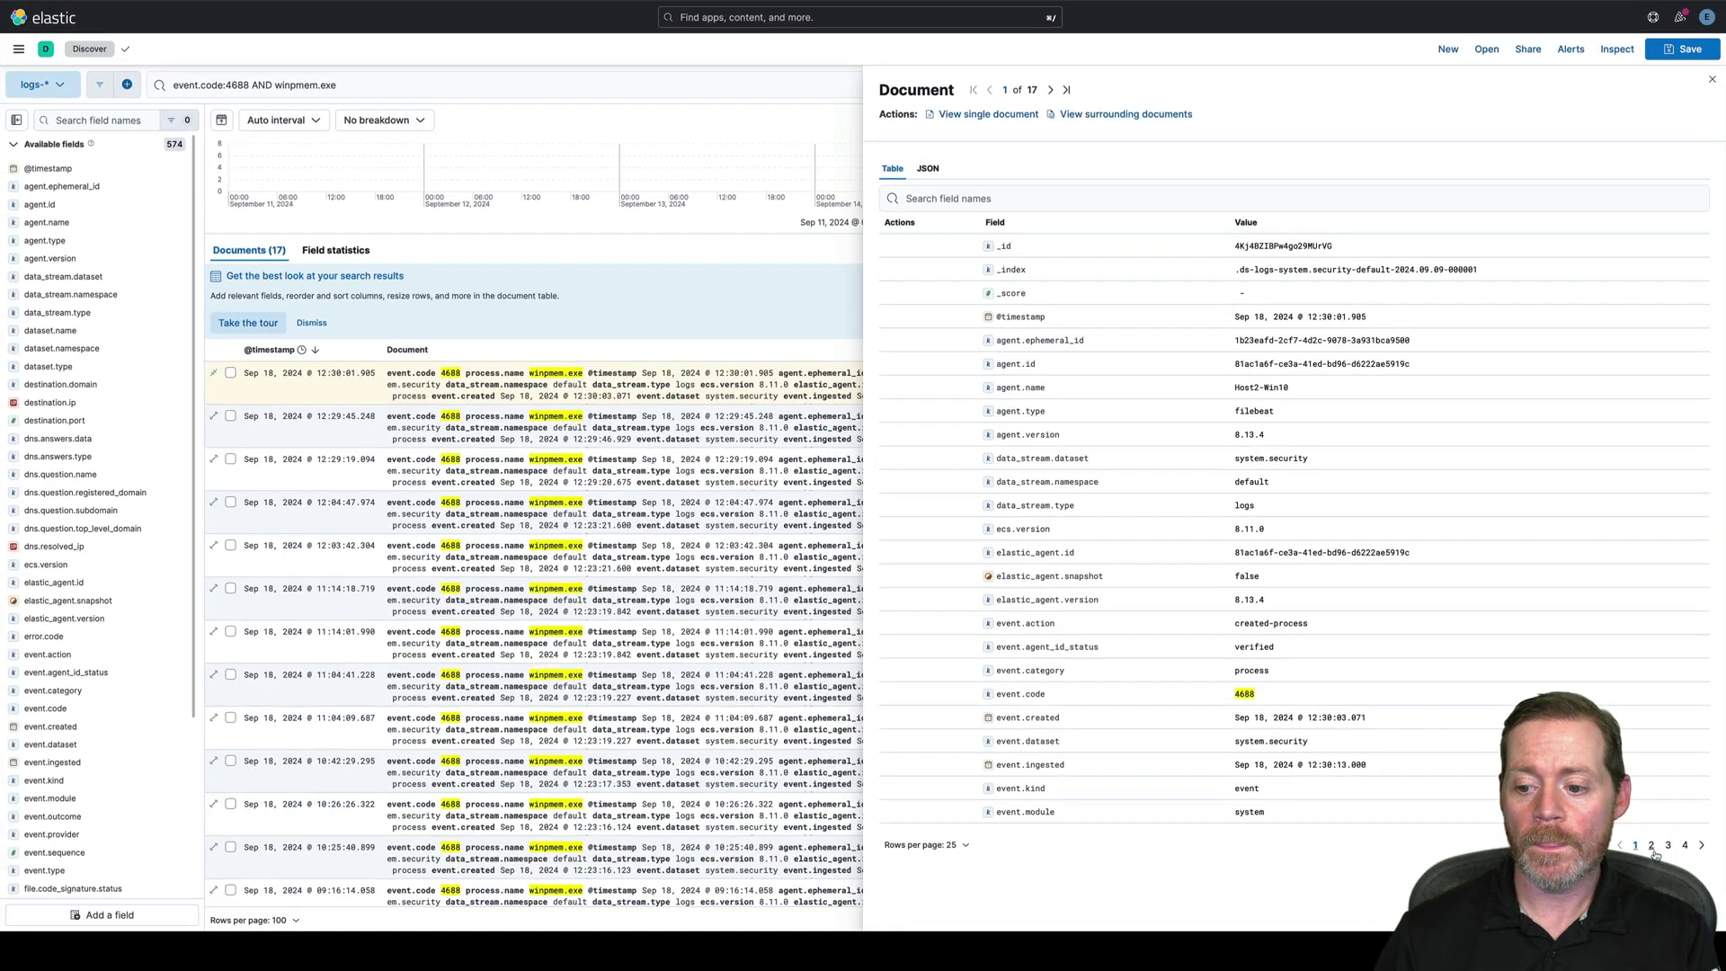
click(1652, 846)
scroll(1511, 688, down, 5)
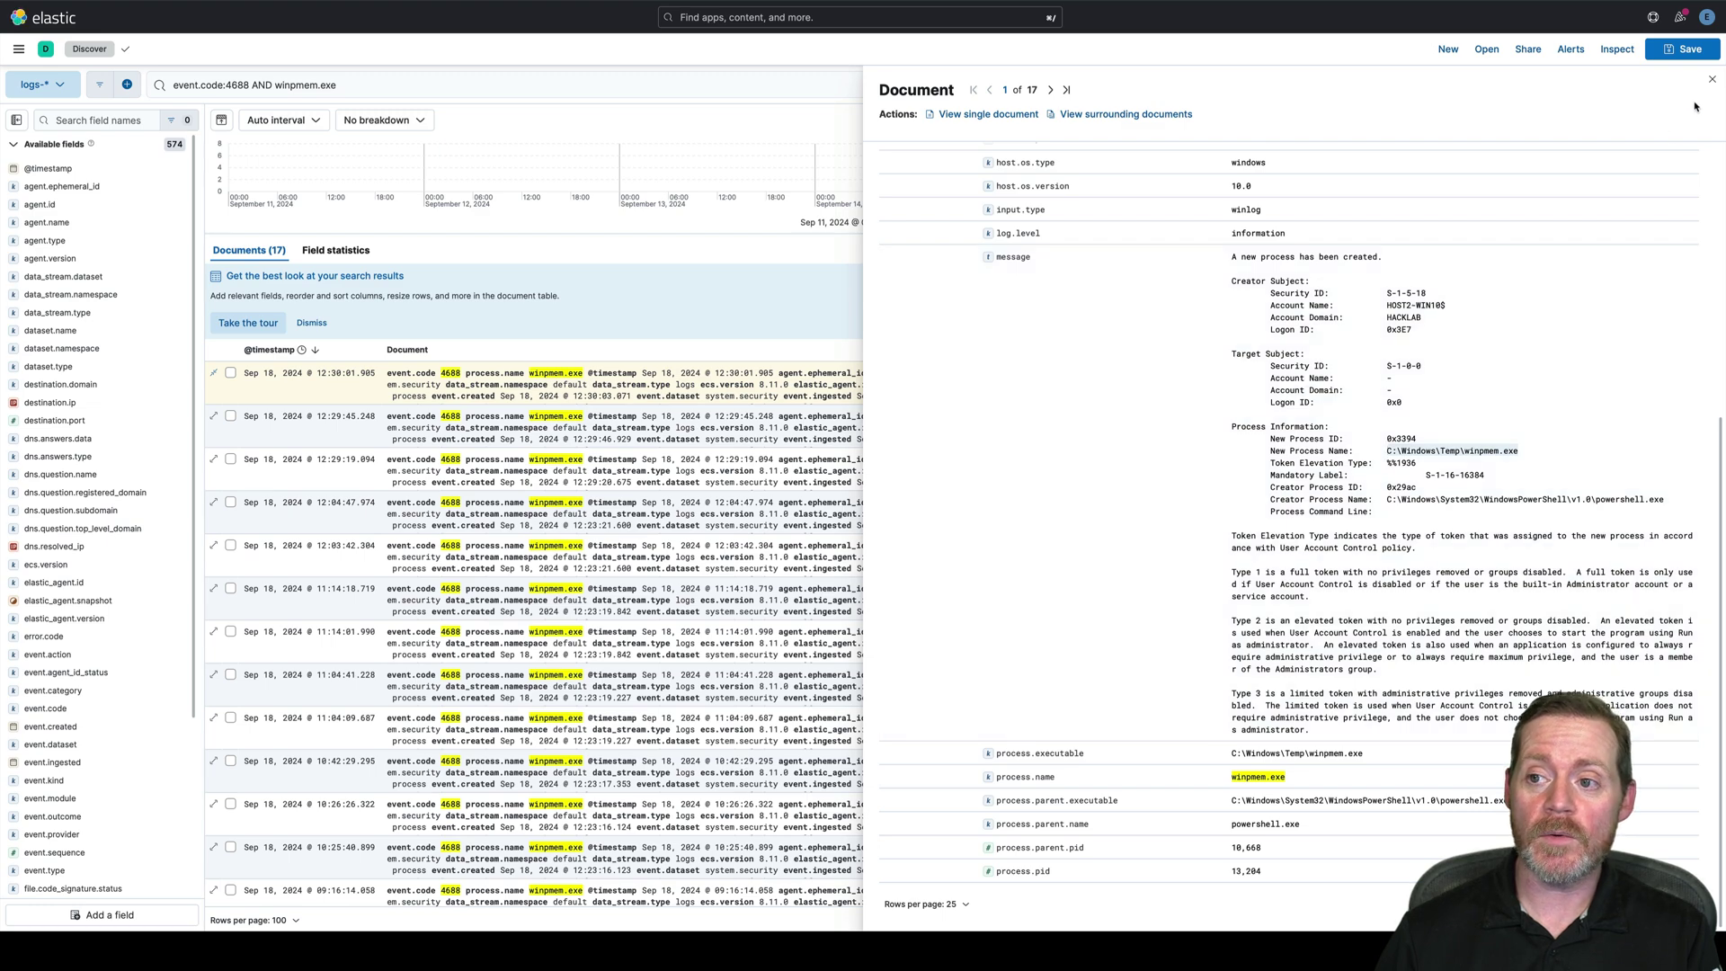
click(1712, 81)
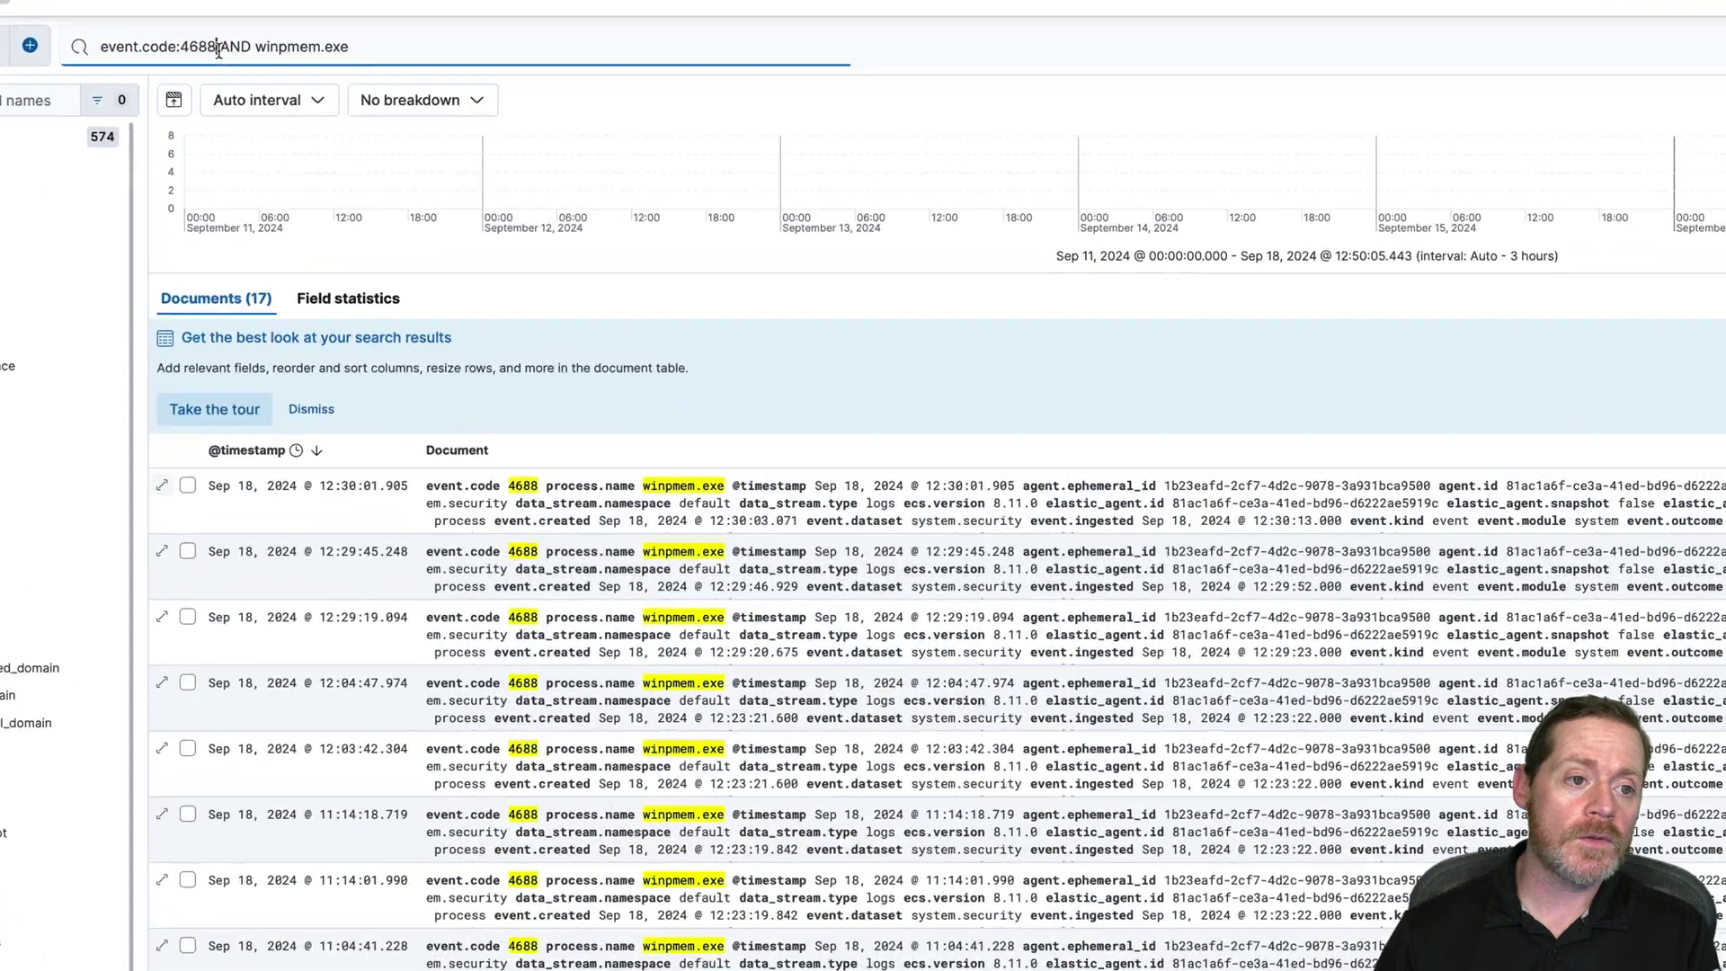
- Change the query to event.code:4104 AND "Write-S3Object" and run the search
click(250, 85)
key(BackSpace)
key(BackSpace)
key(BackSpace)
text(104)
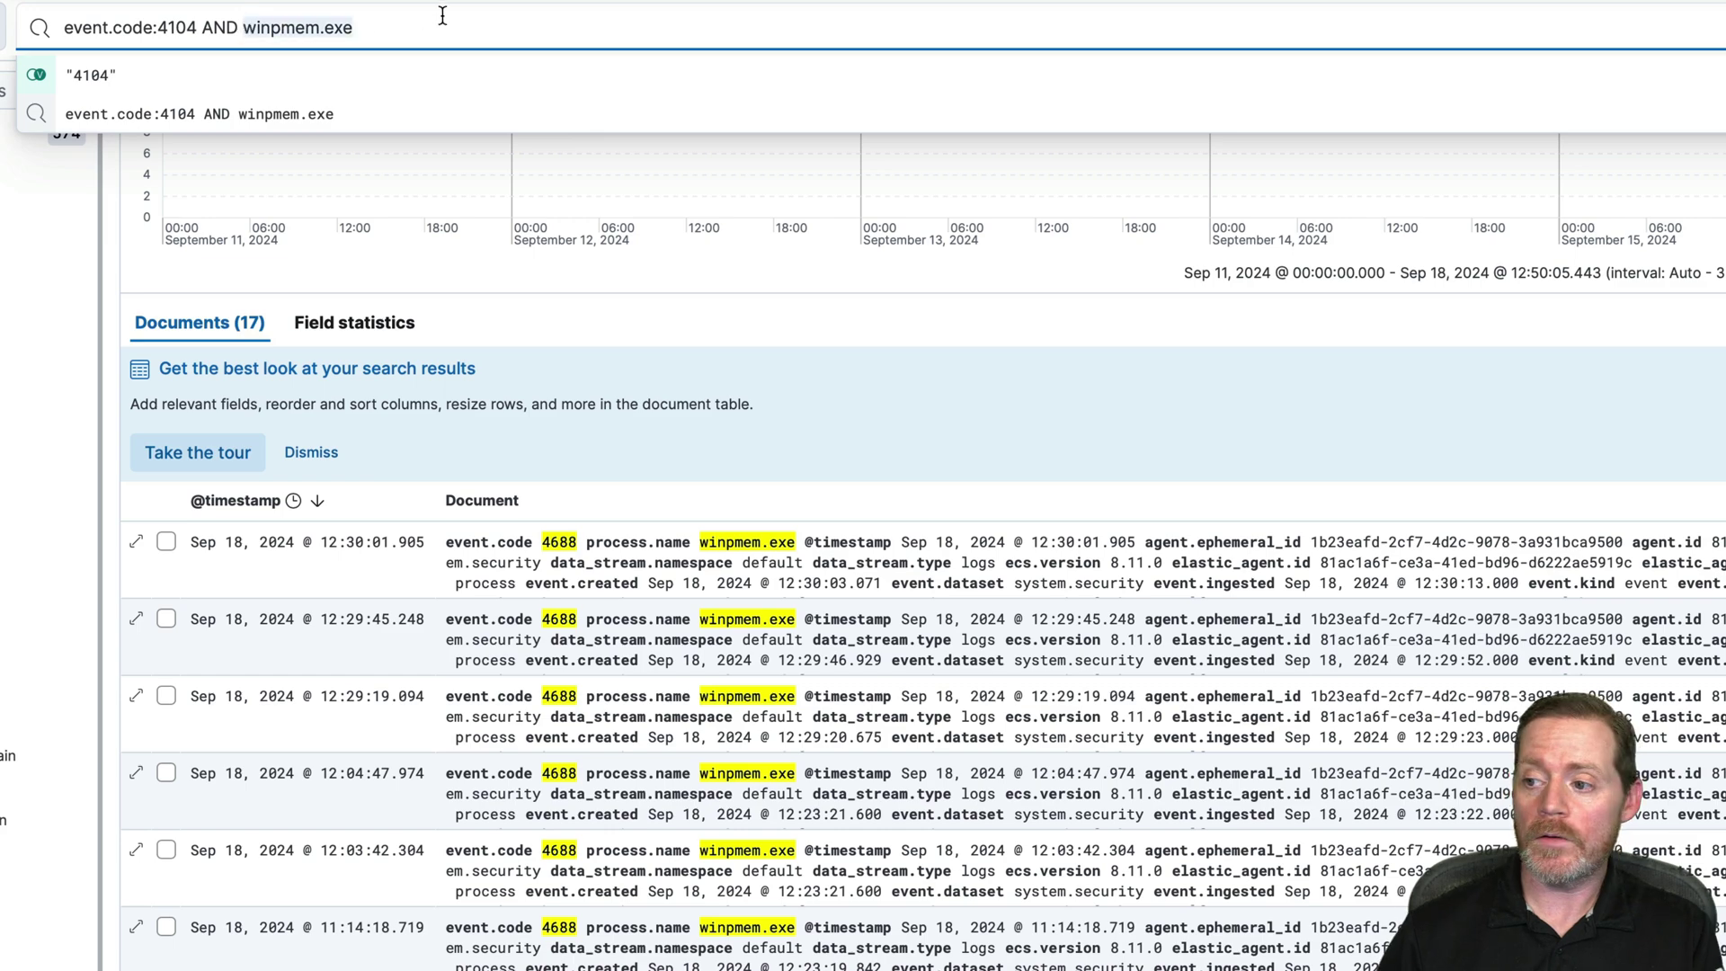
key(BackSpace)
text("Write)
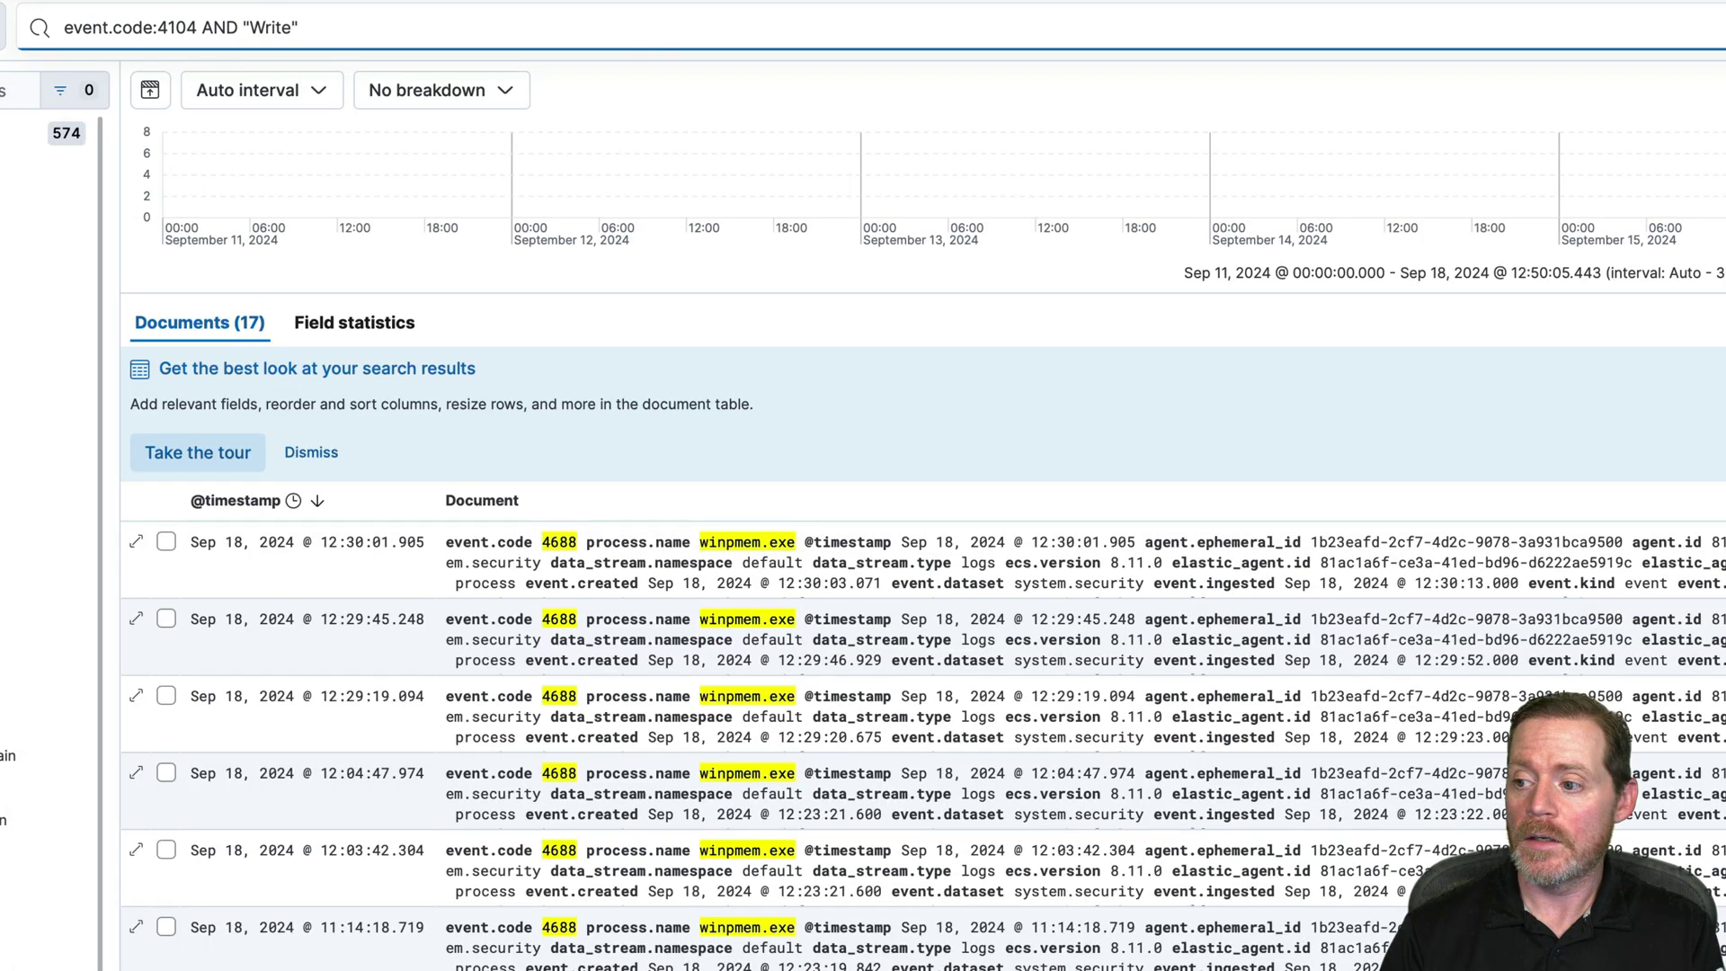
text(-S3O)
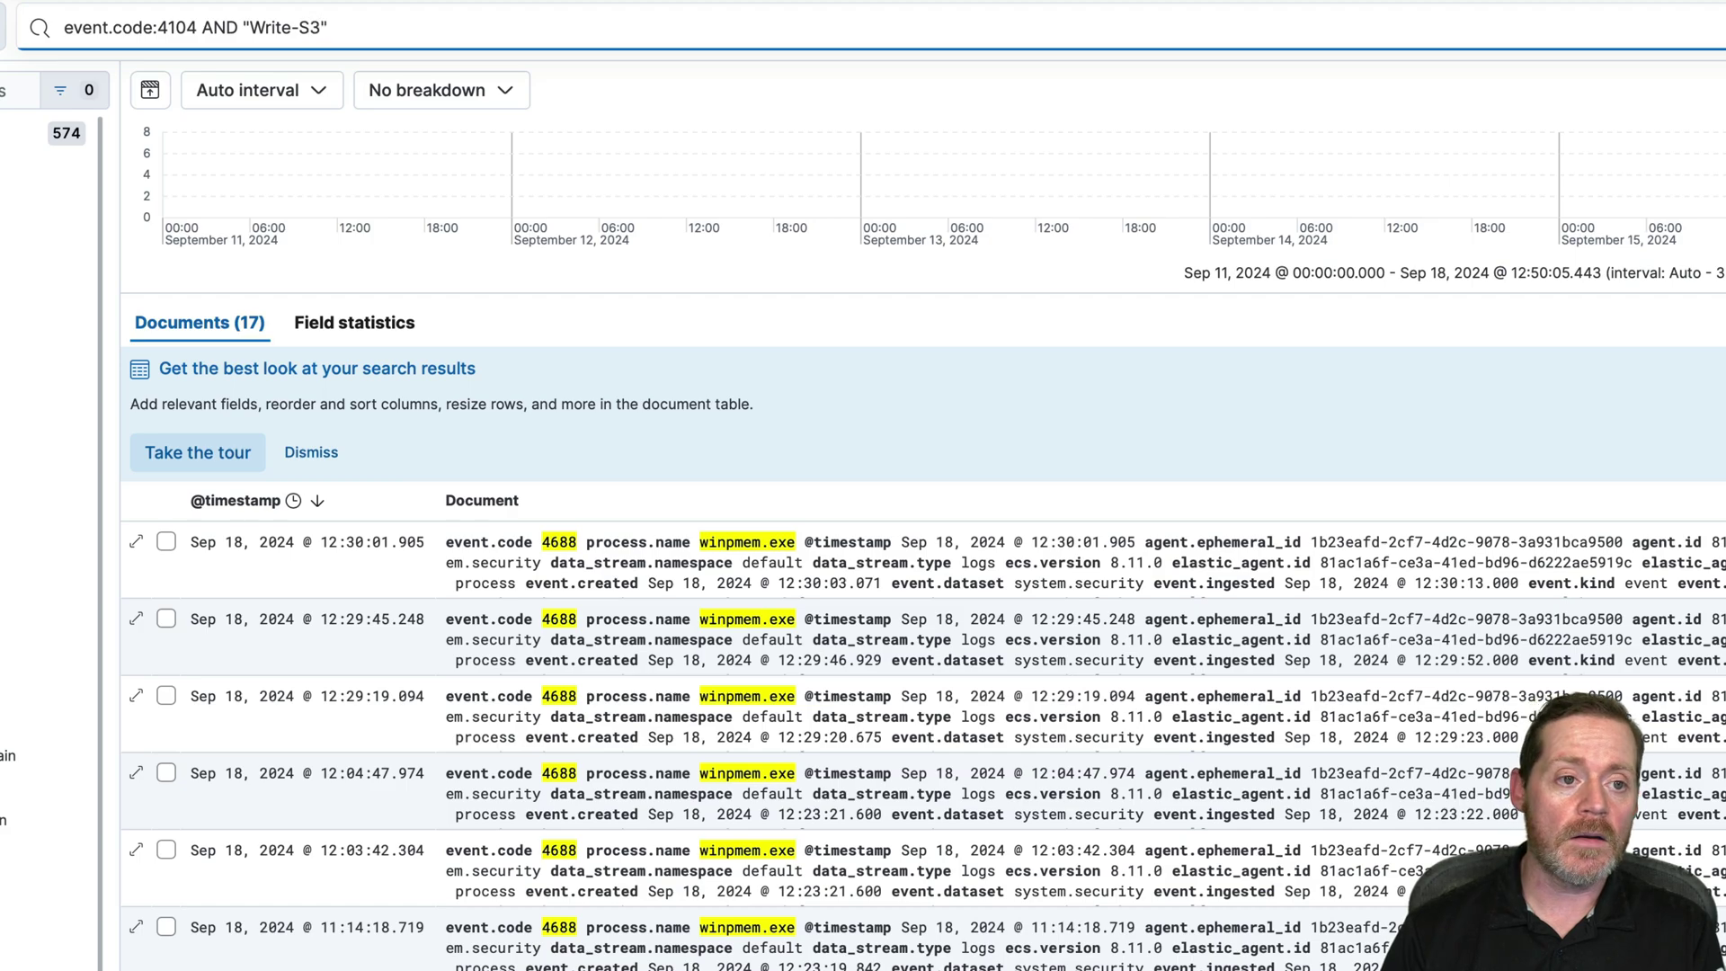
text(bje)
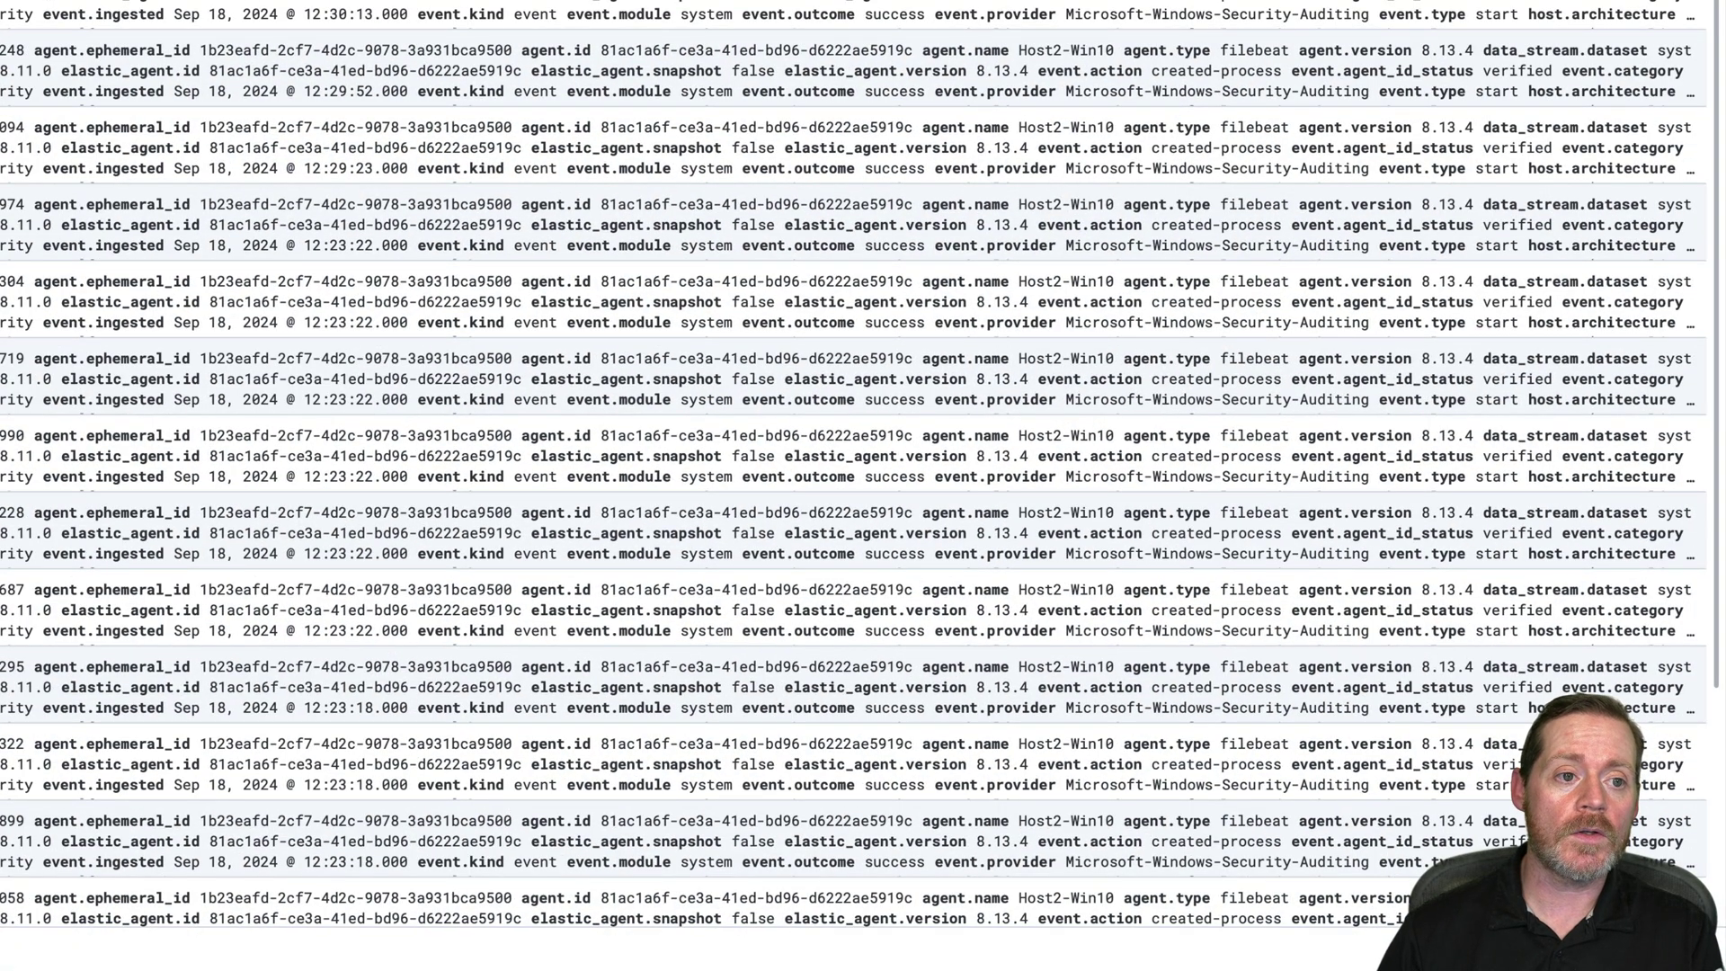
key(Return)
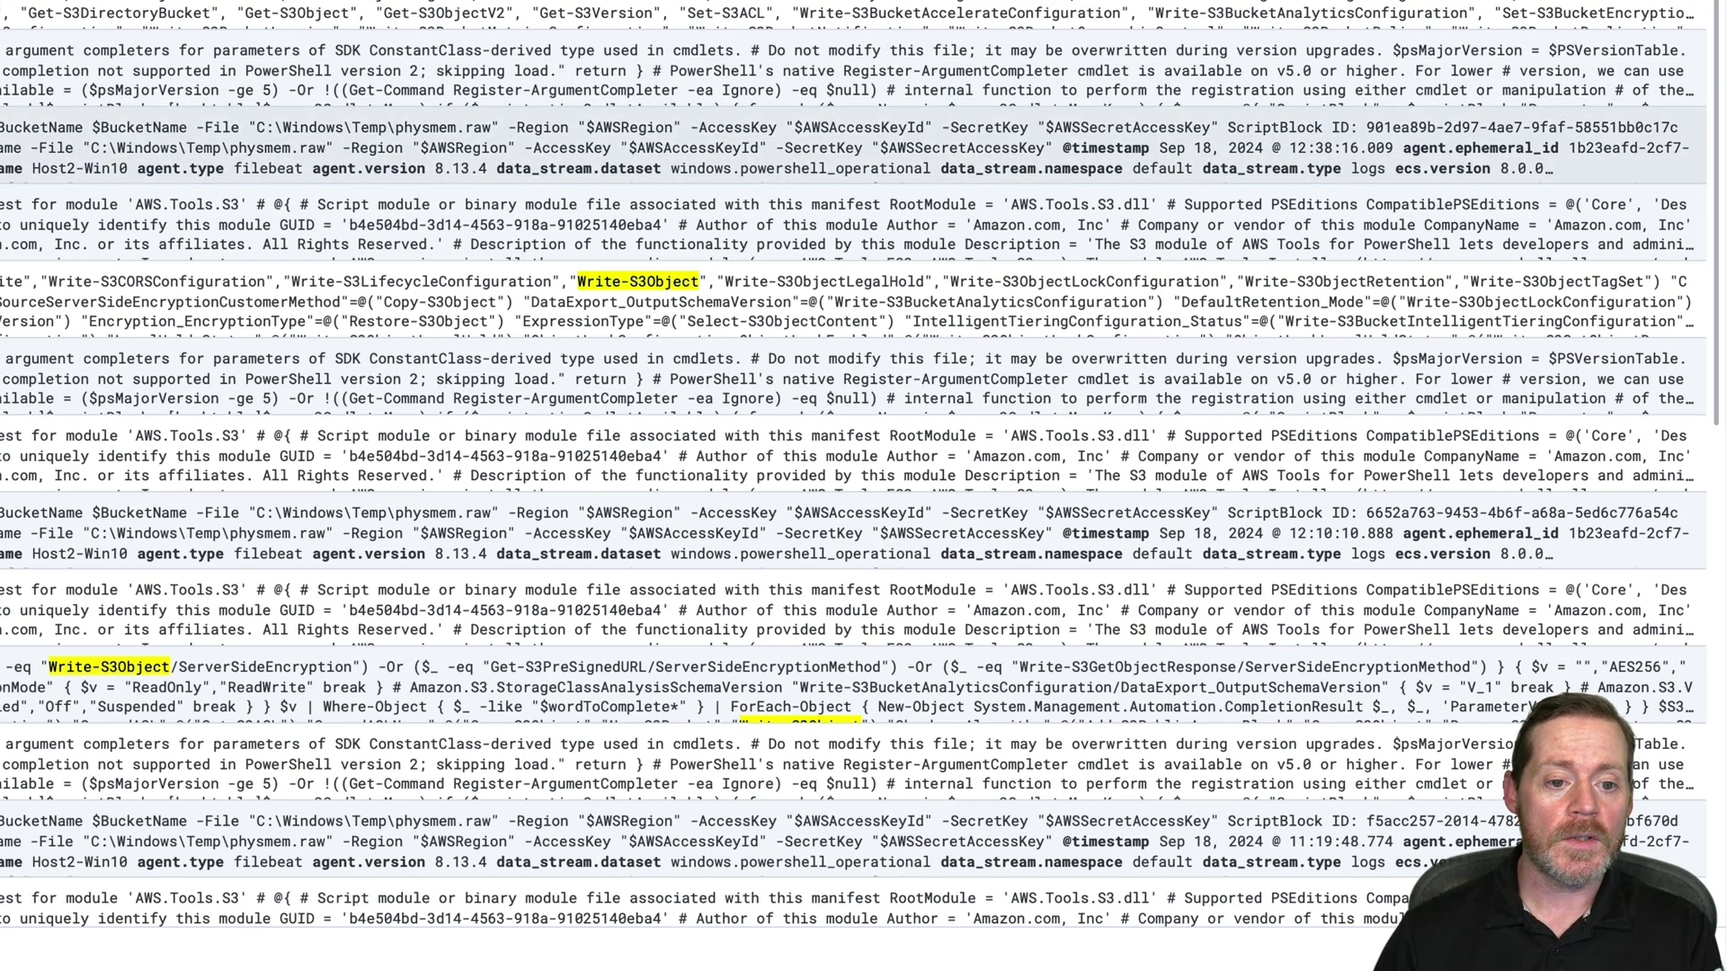
- Expand the Sep 18, 2024 @ 12:38:16.009 Write-S3Object document, examine the physmem.raw file path in its message field, and close the details
click(2, 145)
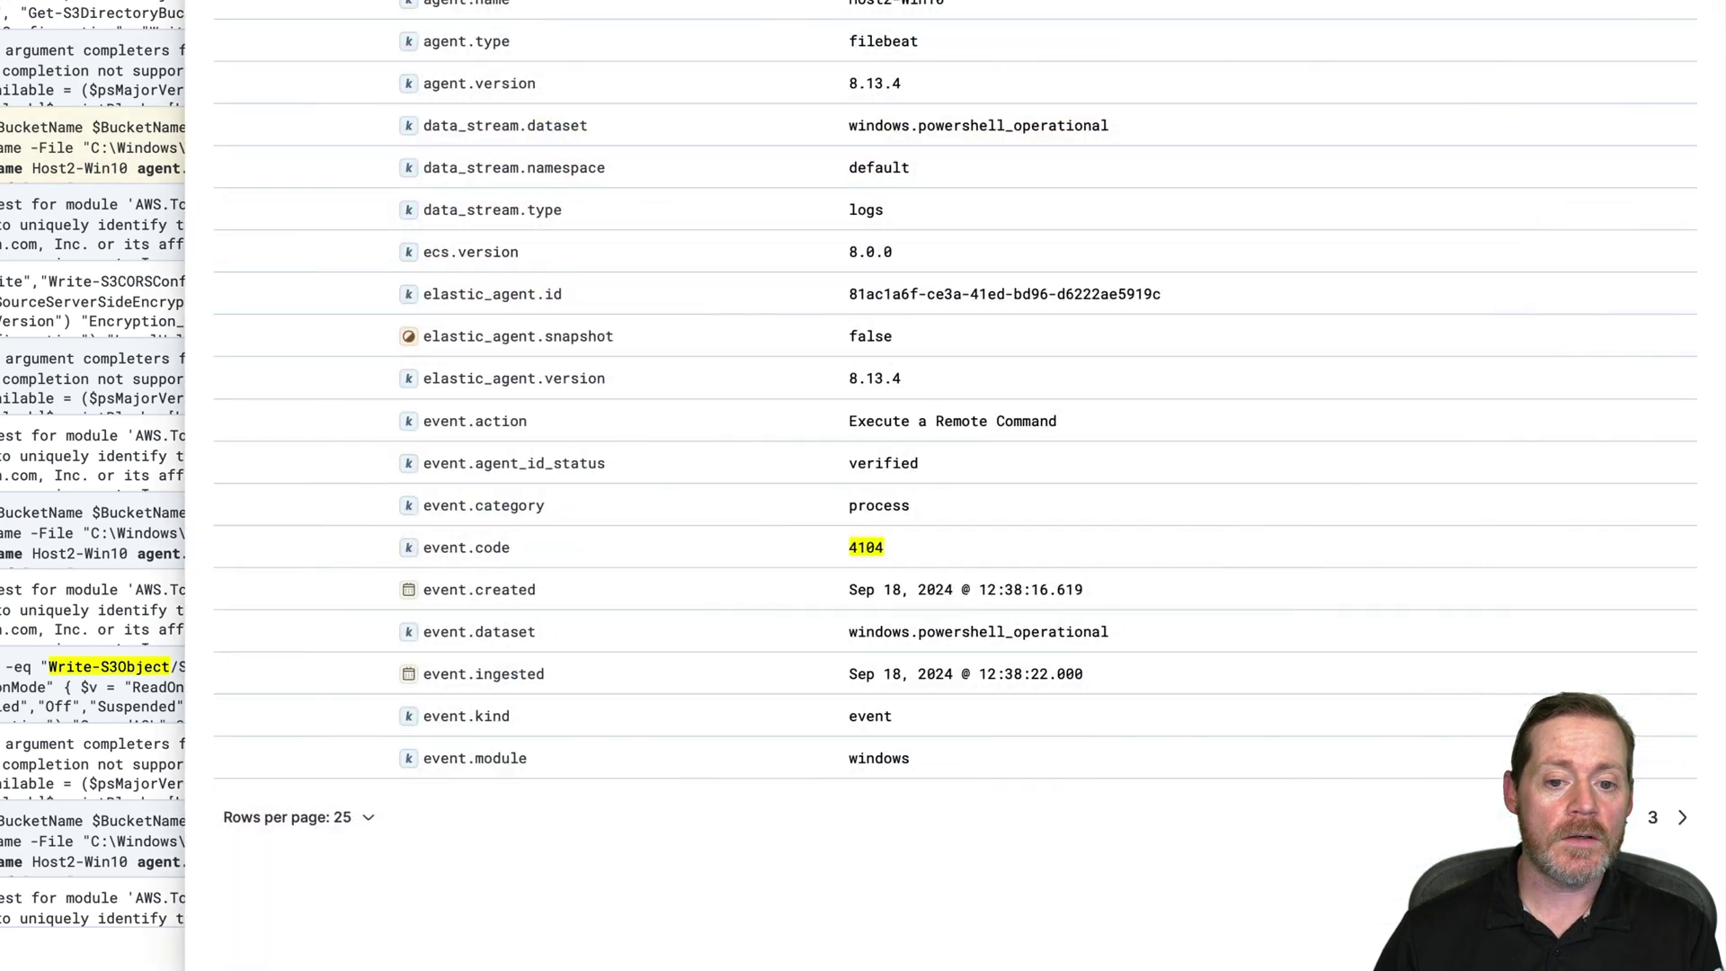
click(1630, 818)
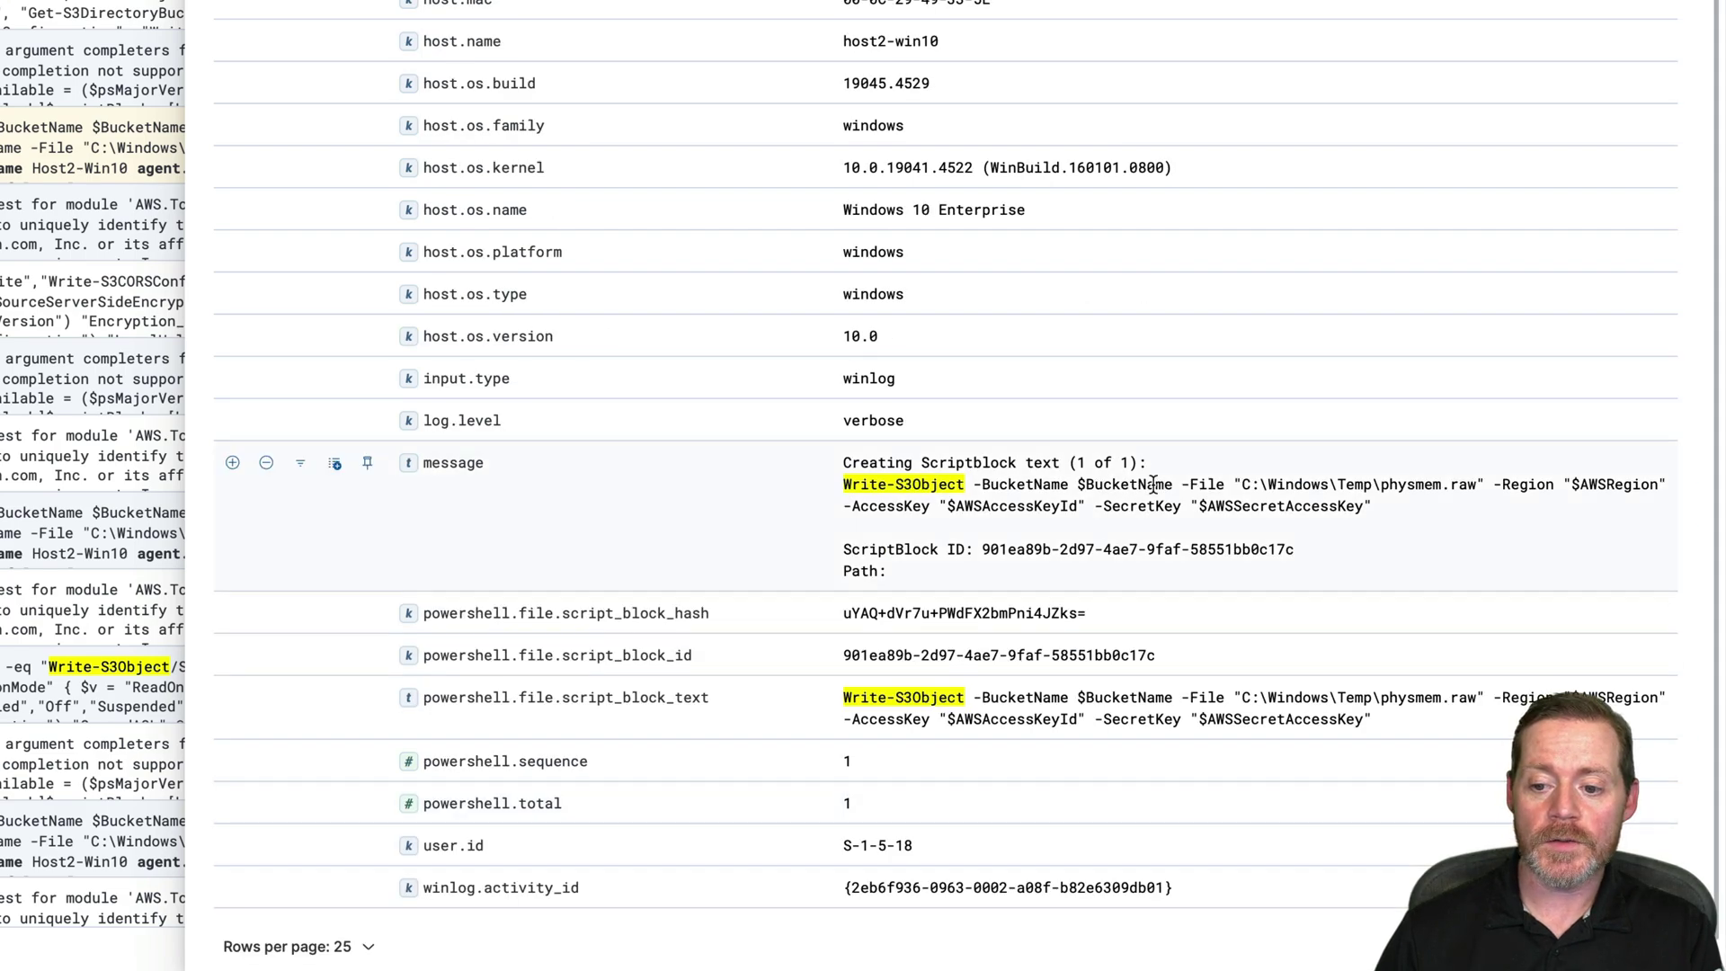
drag(1477, 486, 1378, 484)
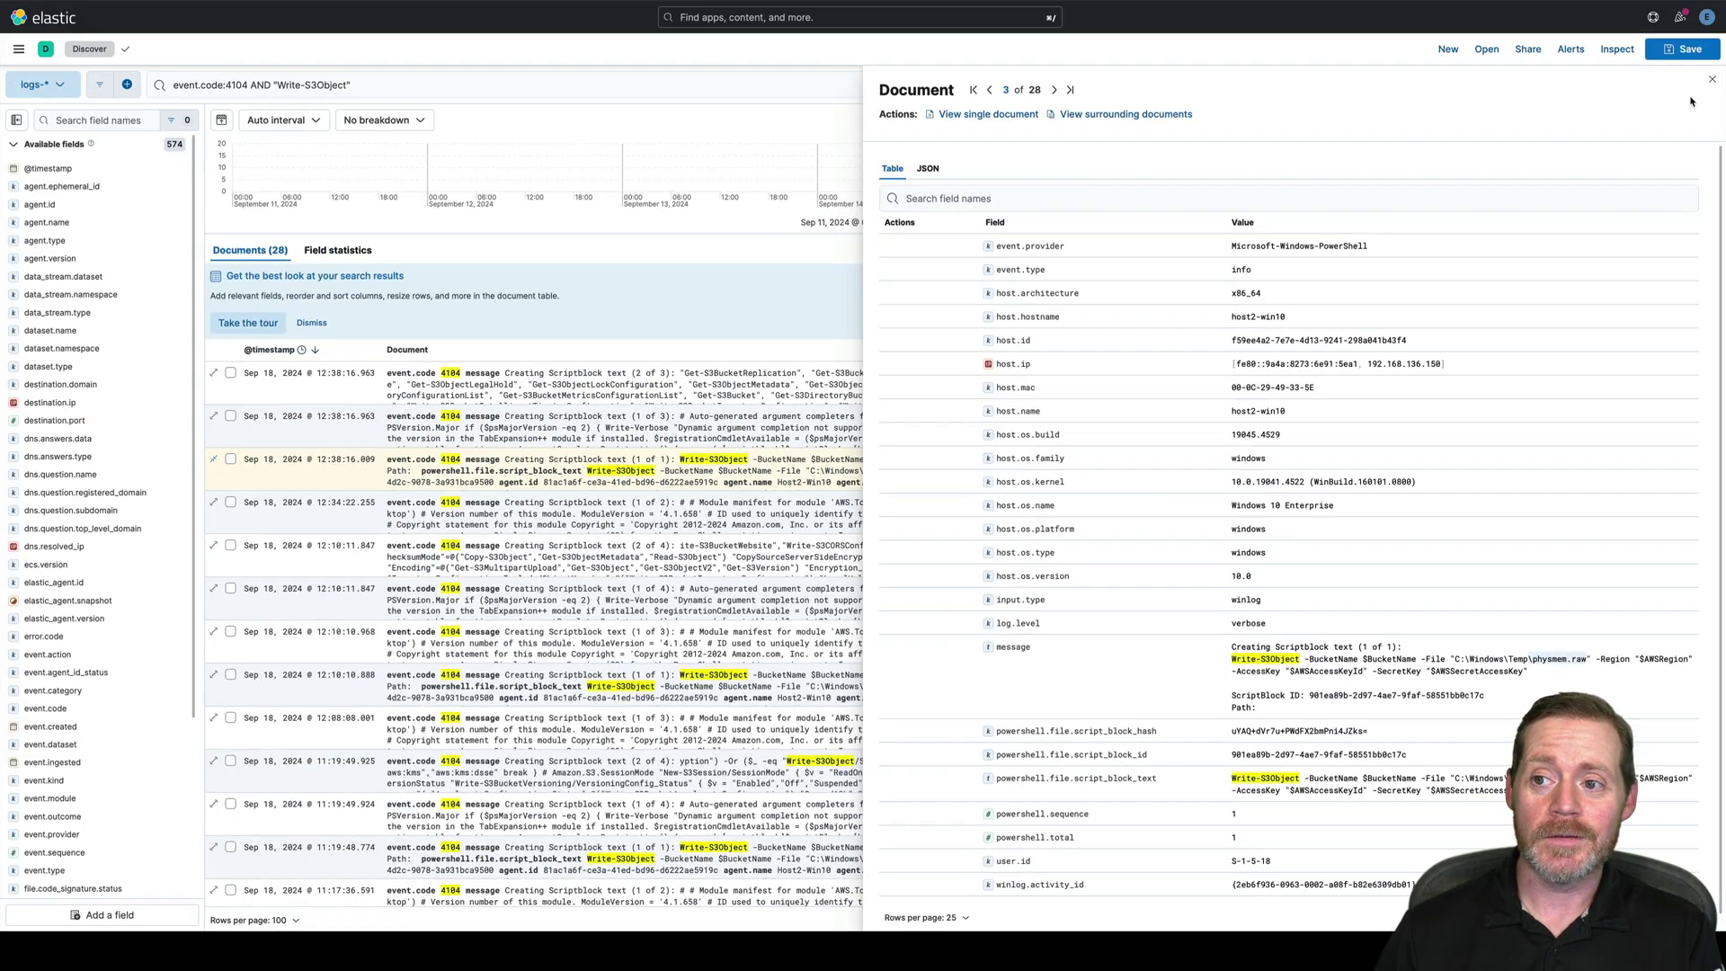
click(1711, 79)
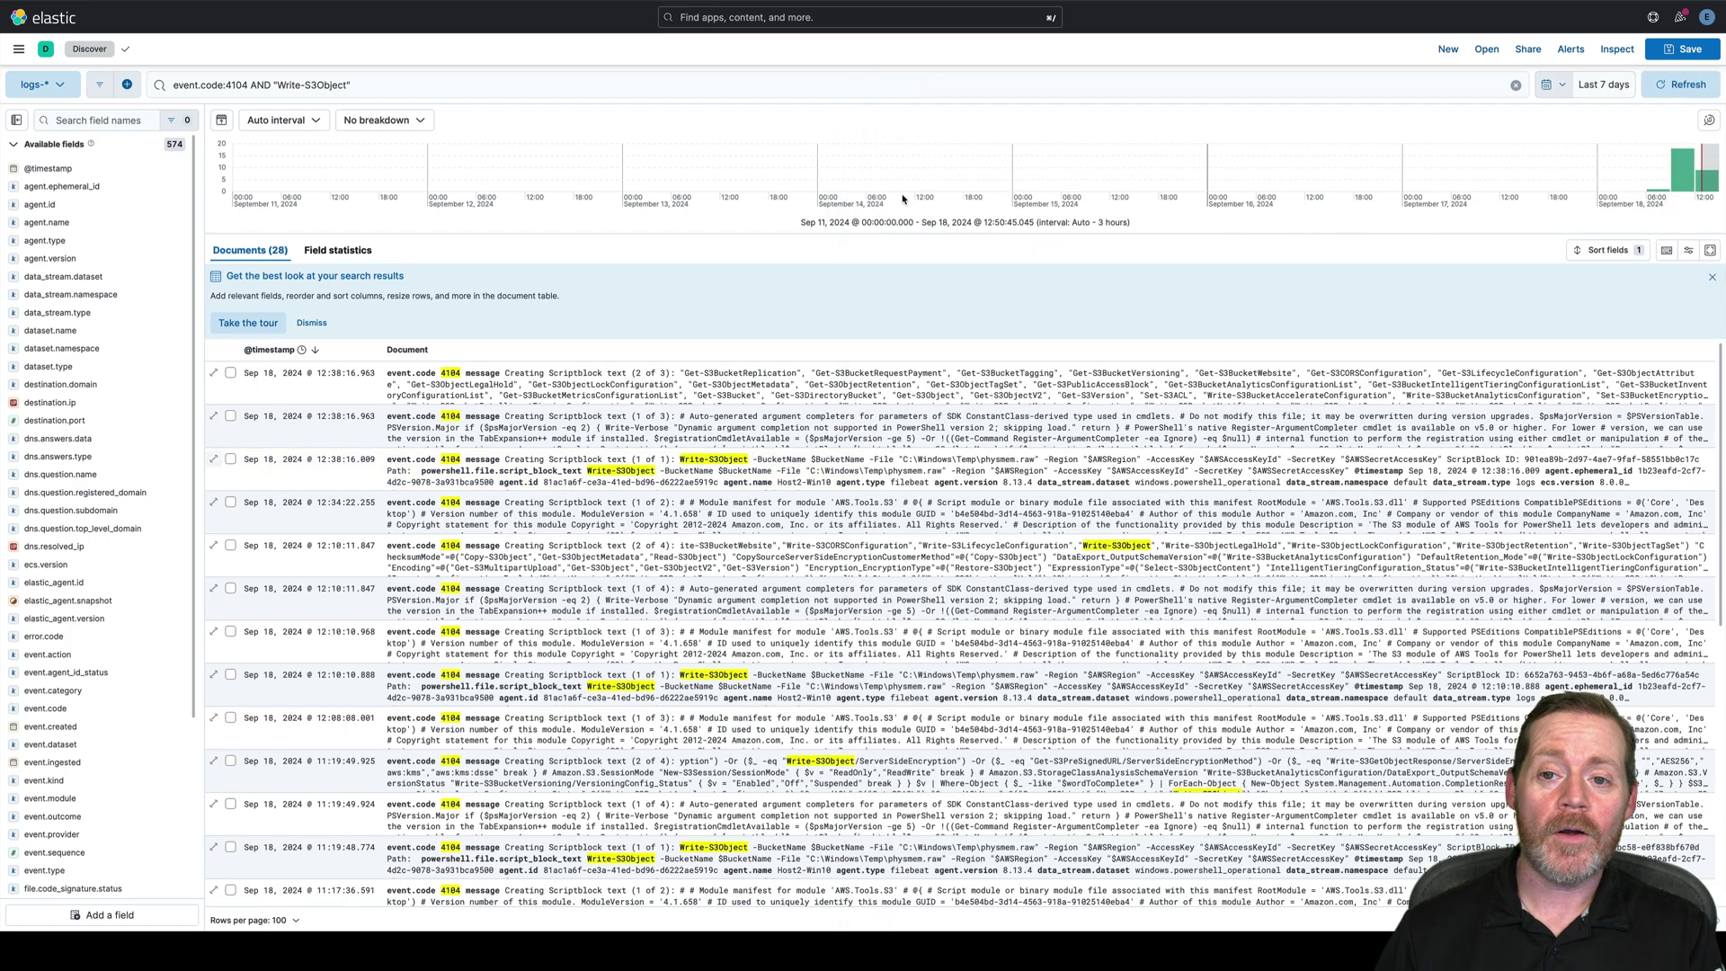